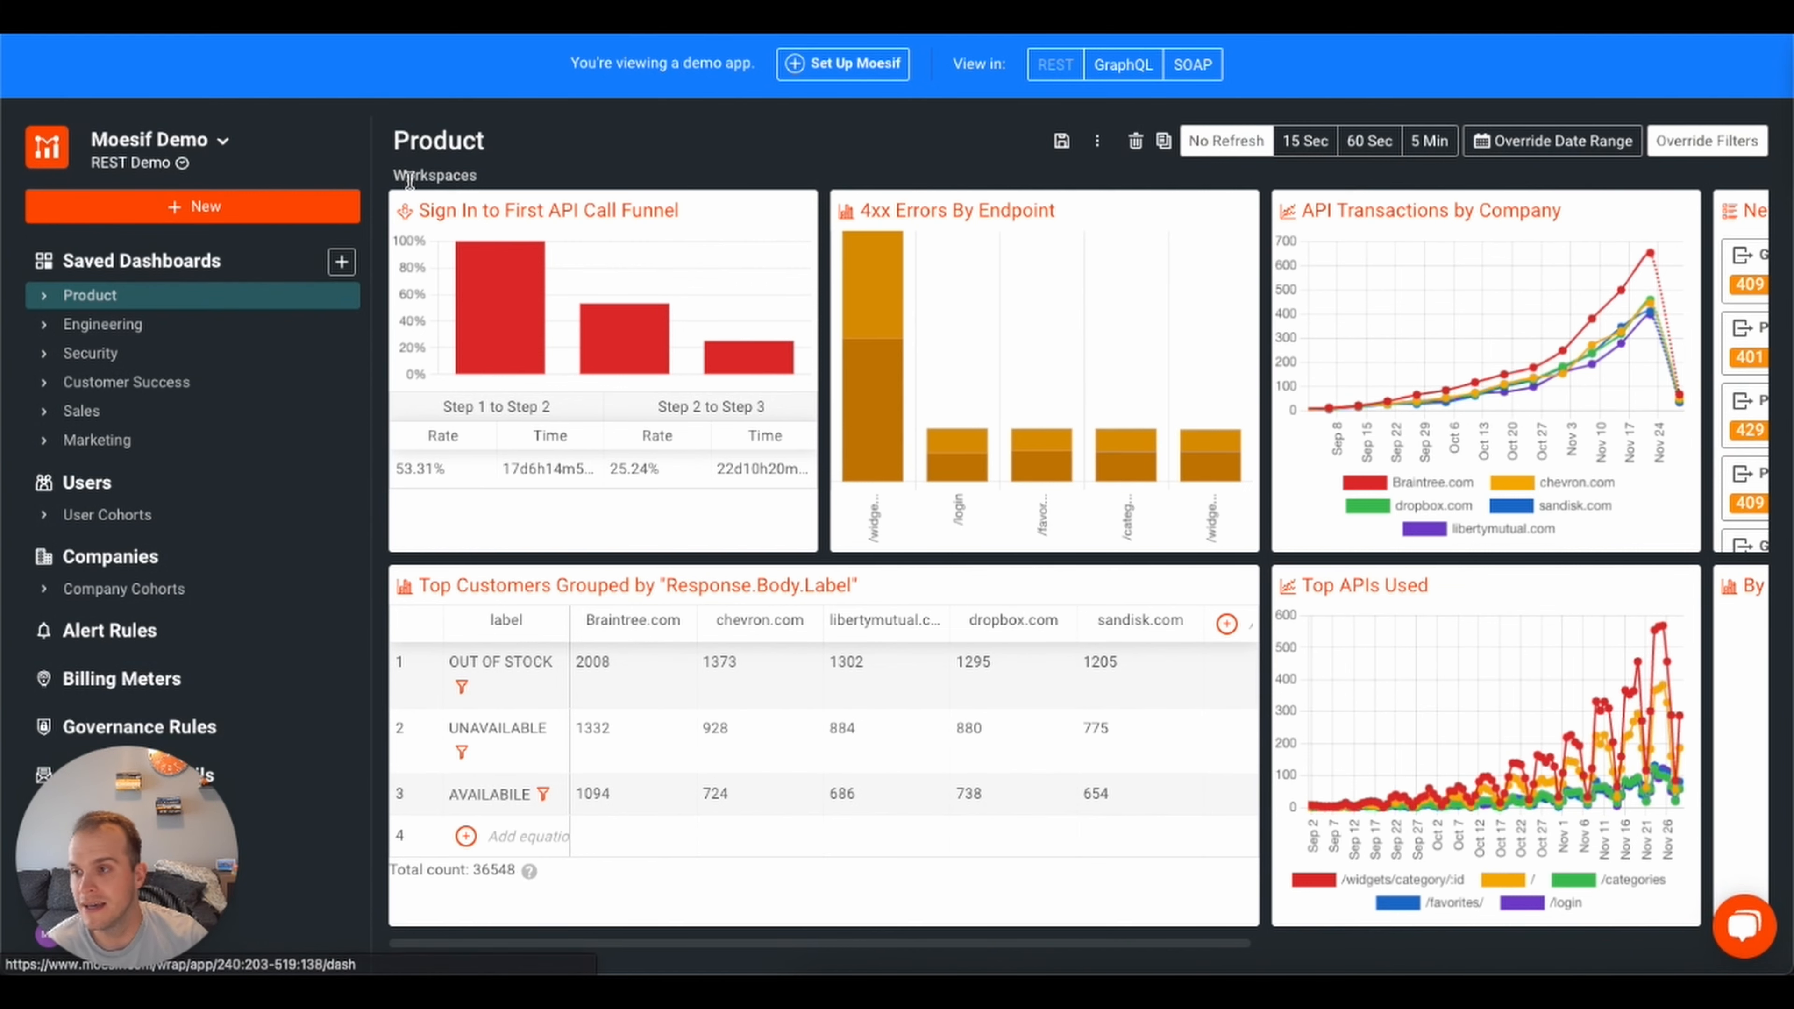
Create a new Live Event Log workspace under Metrics
left_click(242, 208)
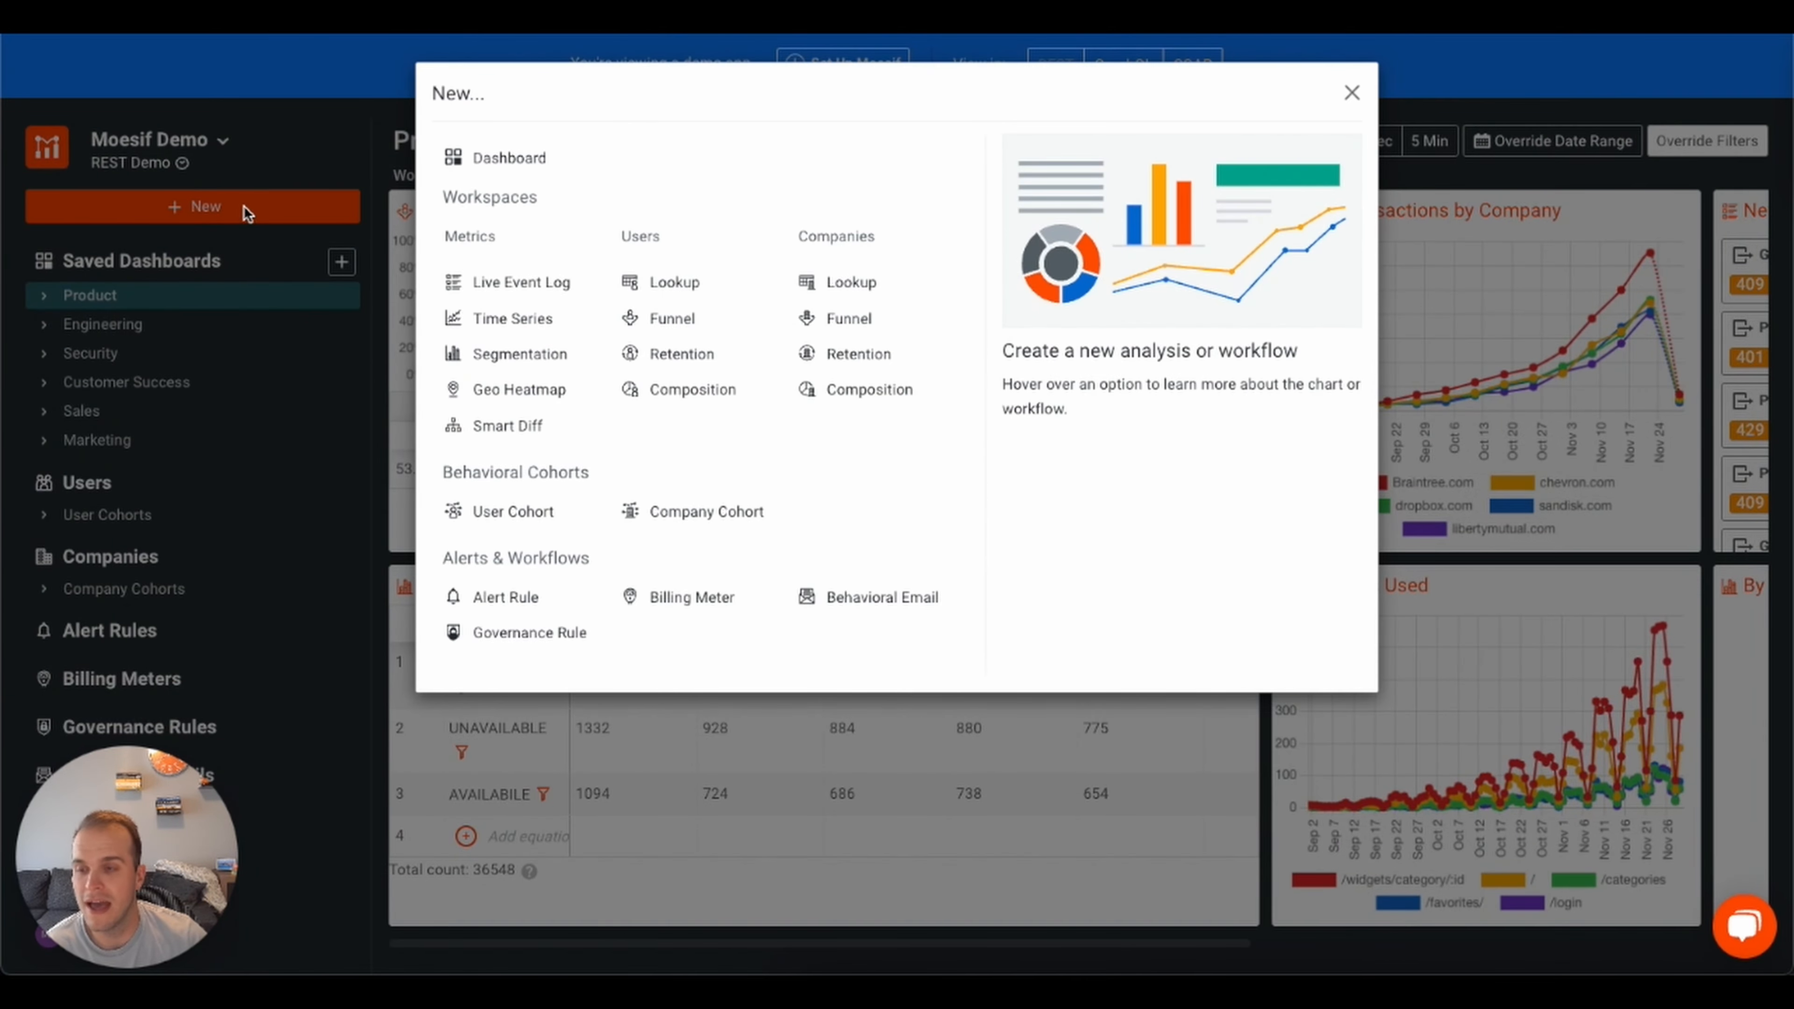
left_click(523, 283)
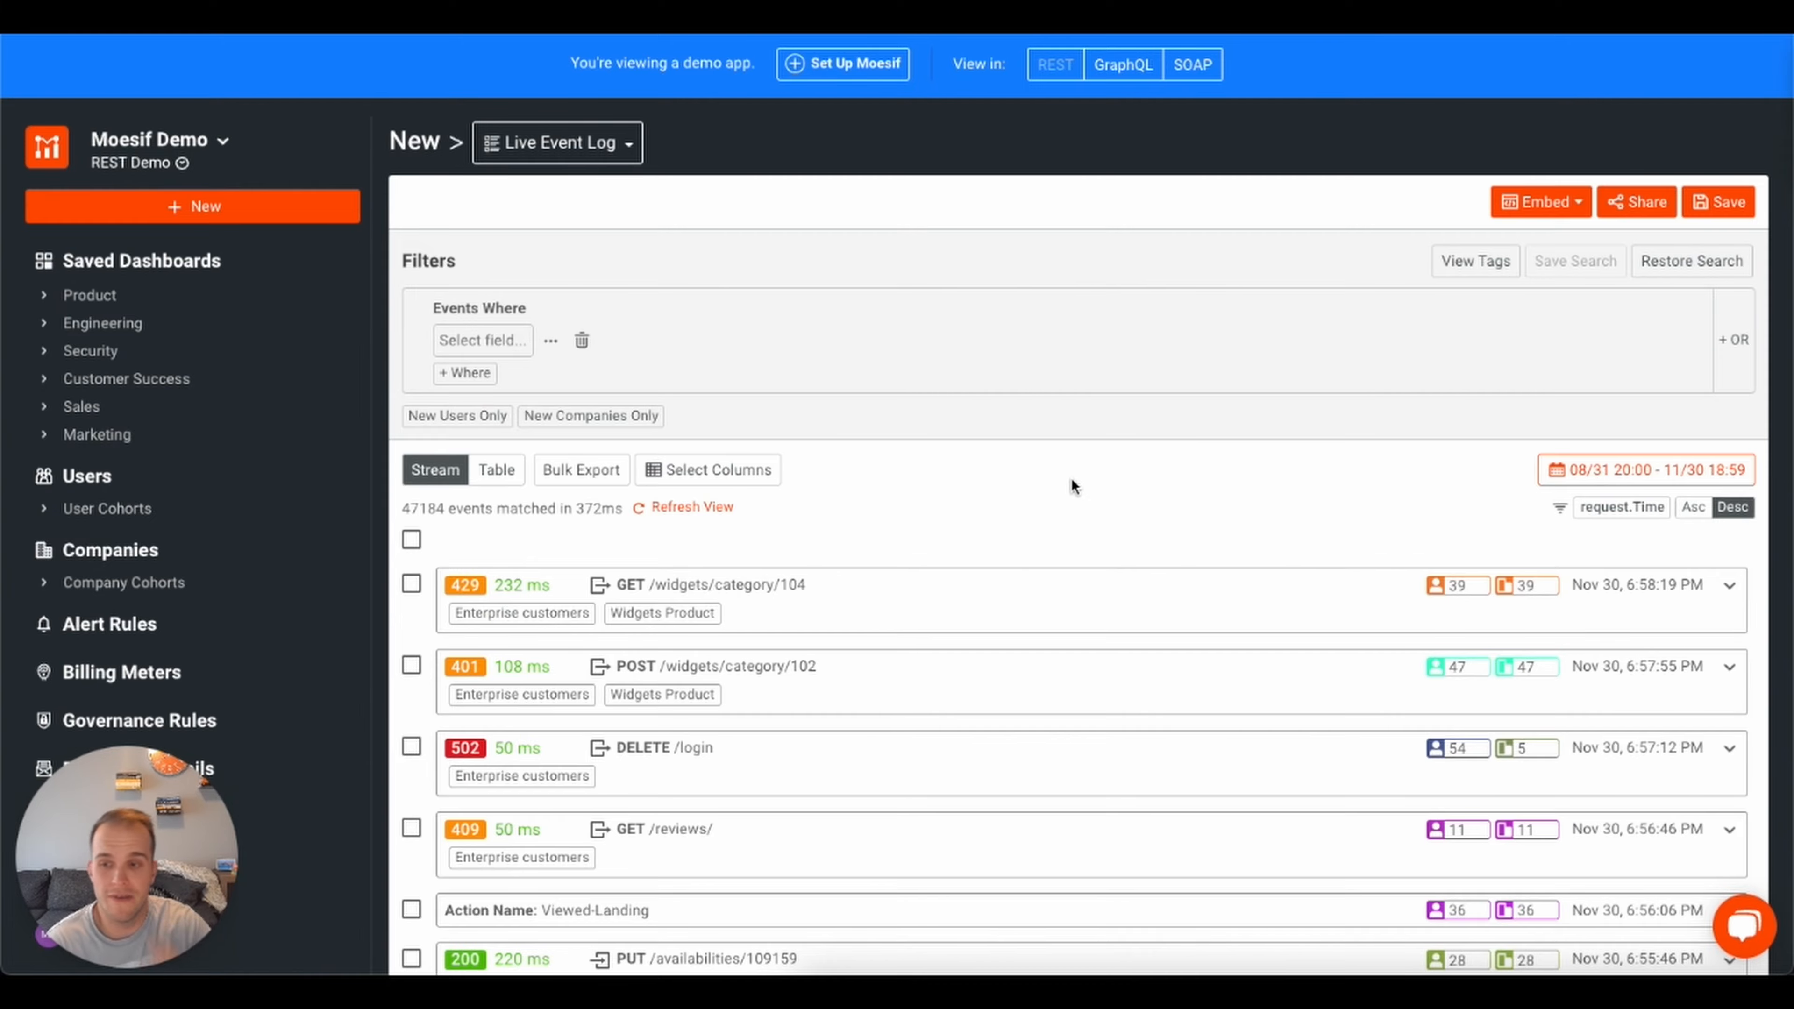
Look through the live API event stream, examining each call's status, route, tags, and associated user and company IDs
scroll(1071, 478, "down", 5)
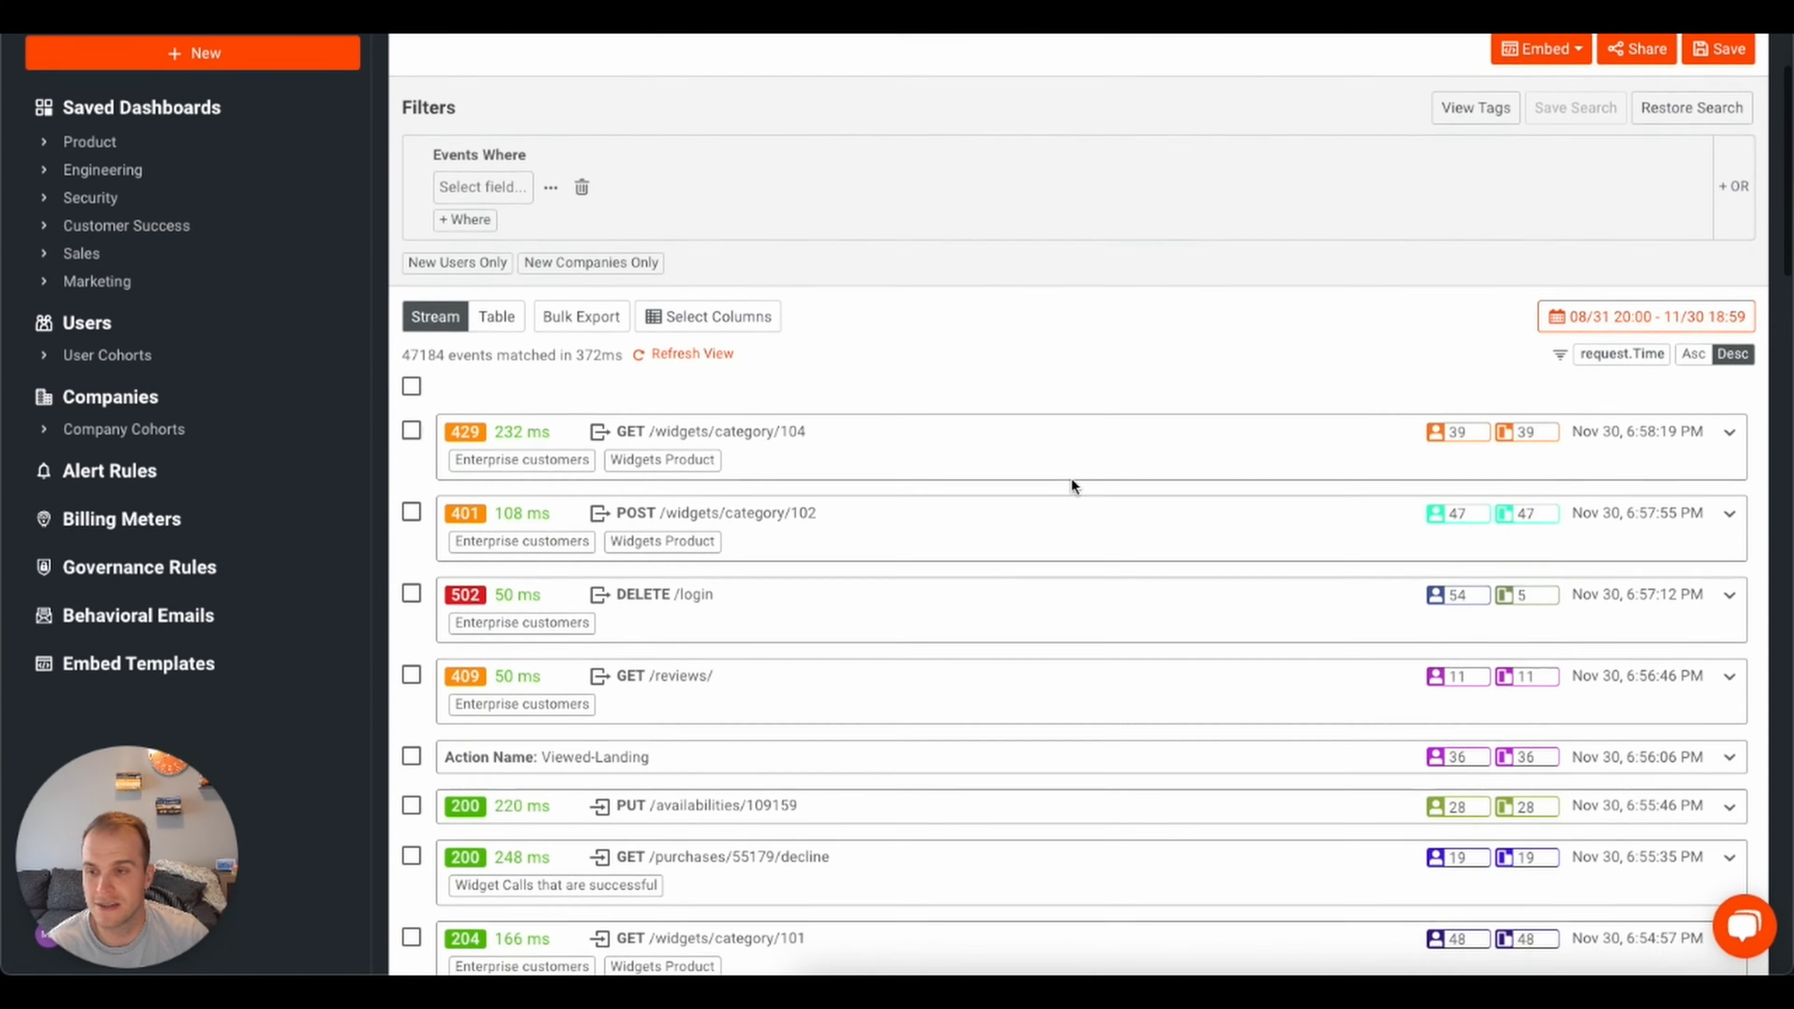
scroll(1074, 488, "down", 1)
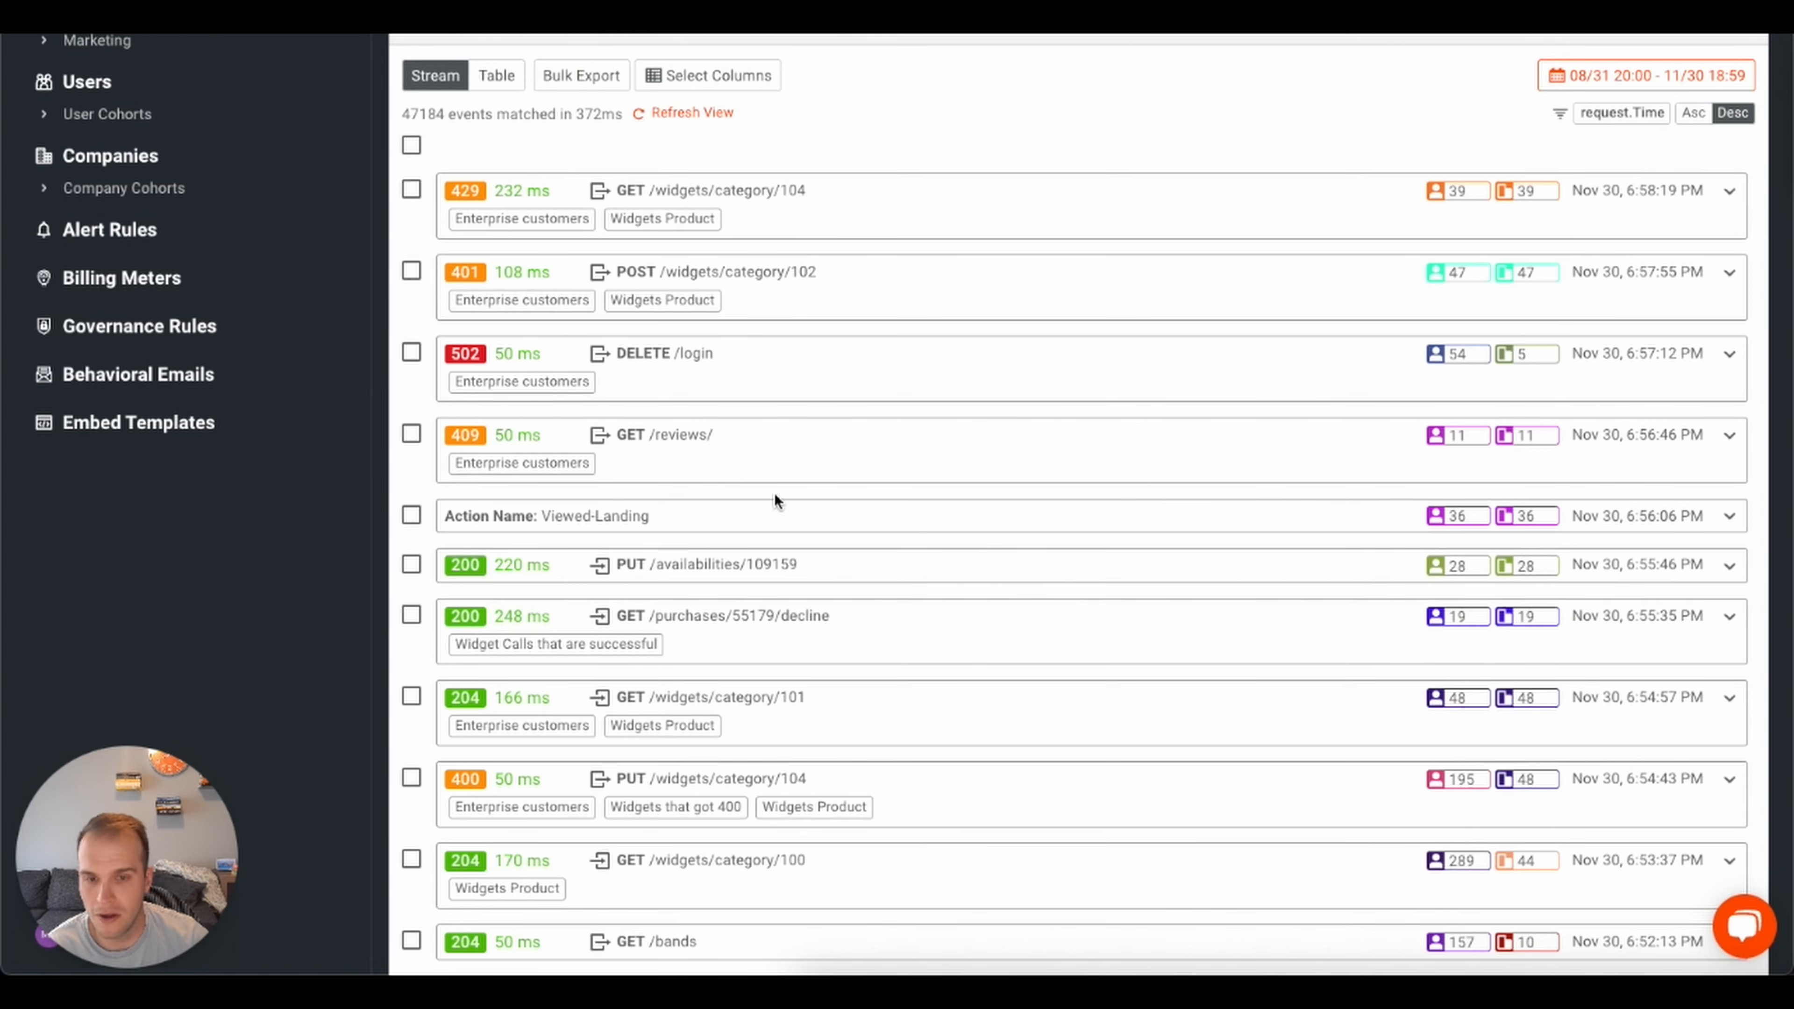
scroll(760, 494, "up", 4)
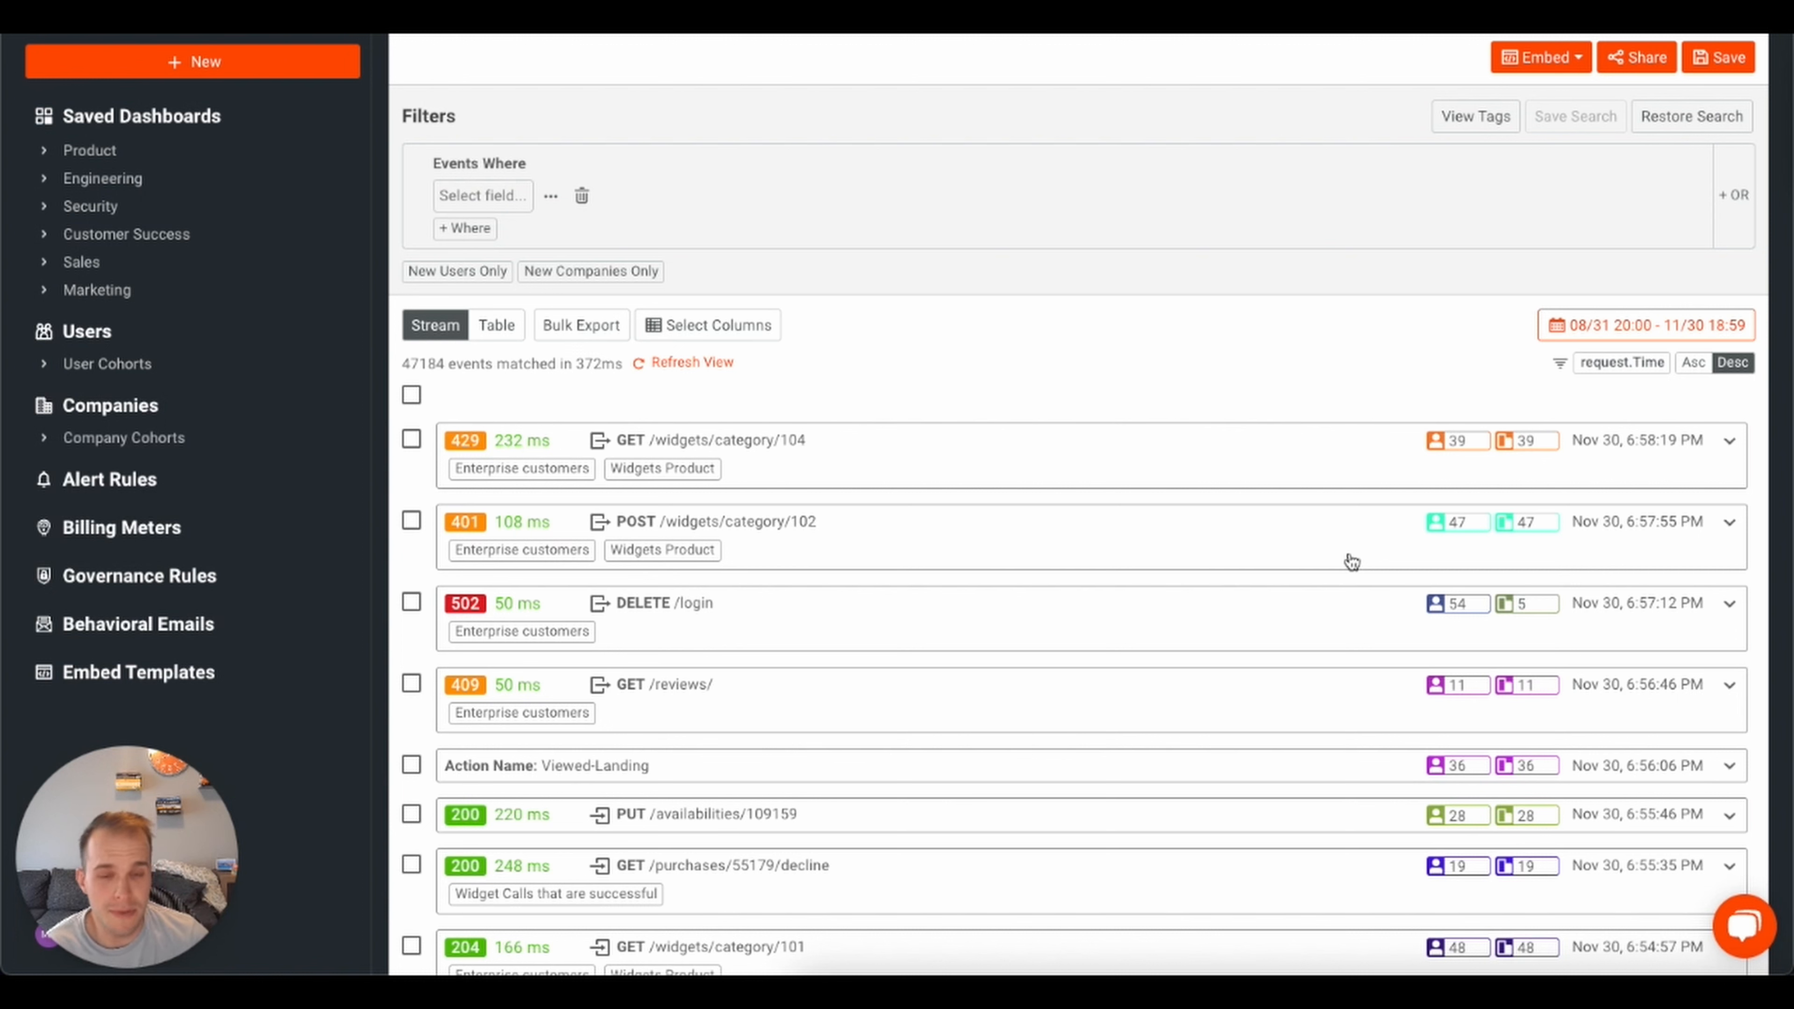
mouse_move(1433, 433)
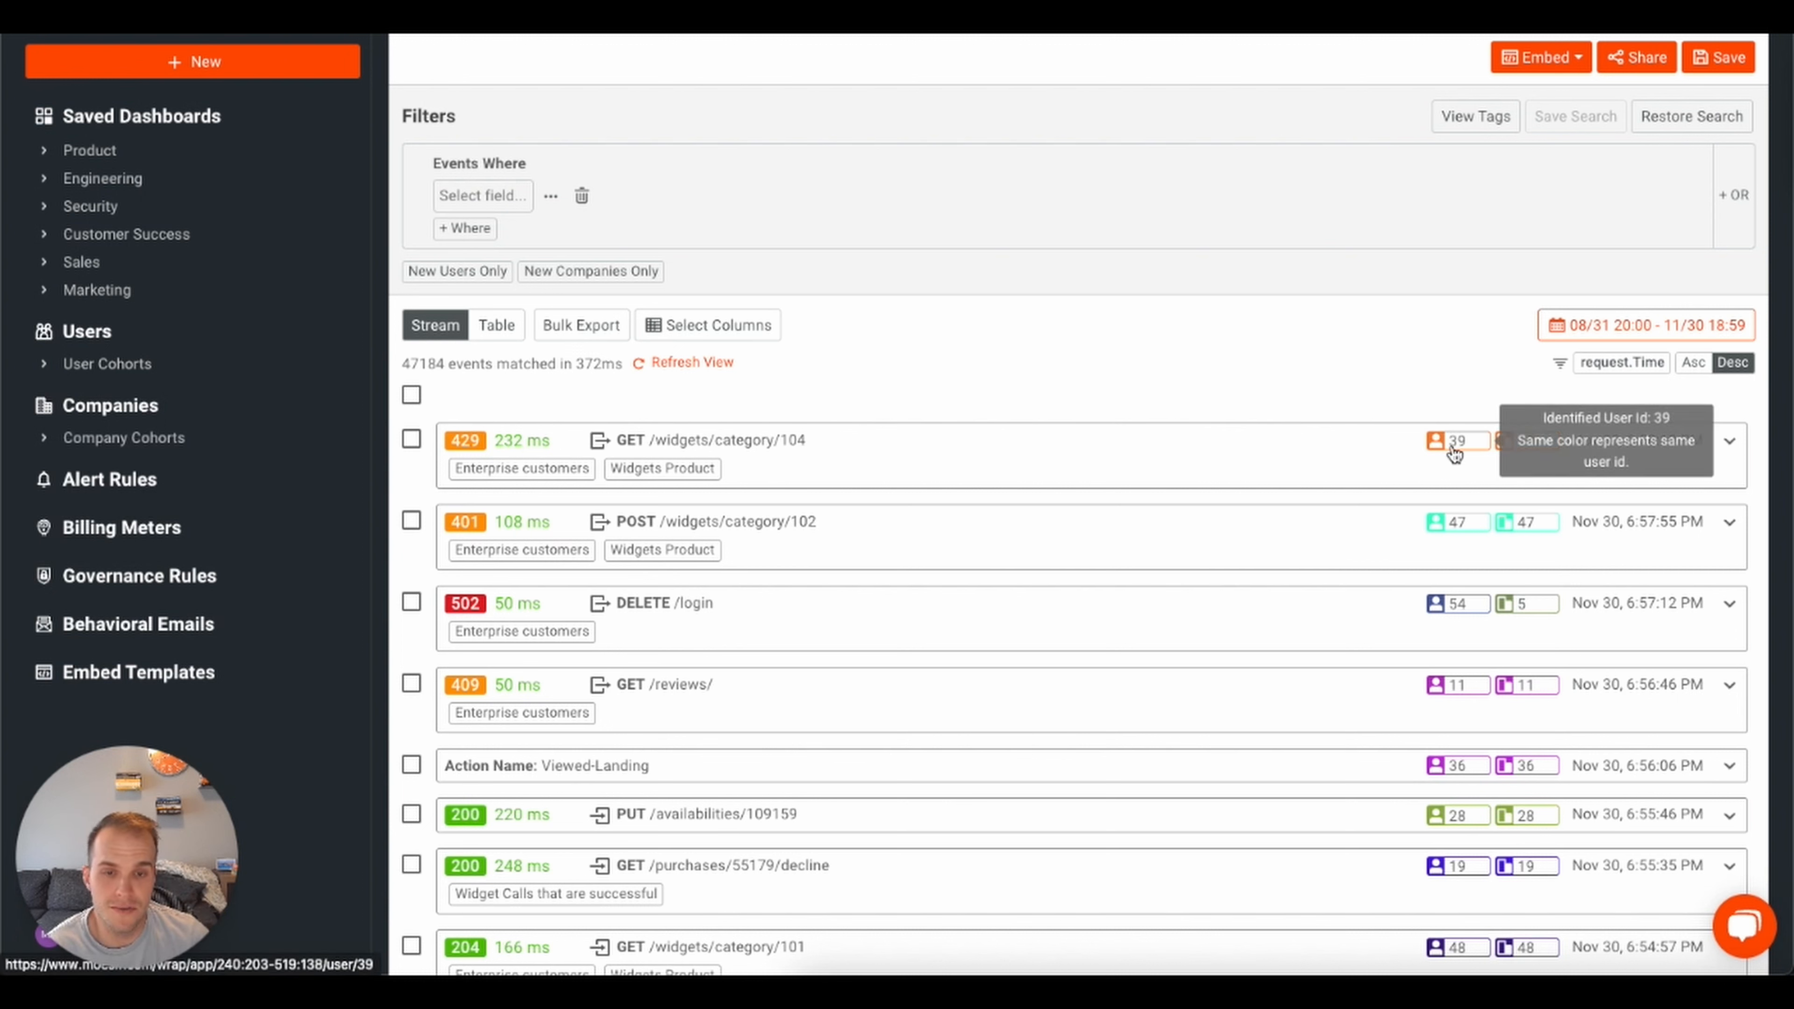
mouse_move(1530, 441)
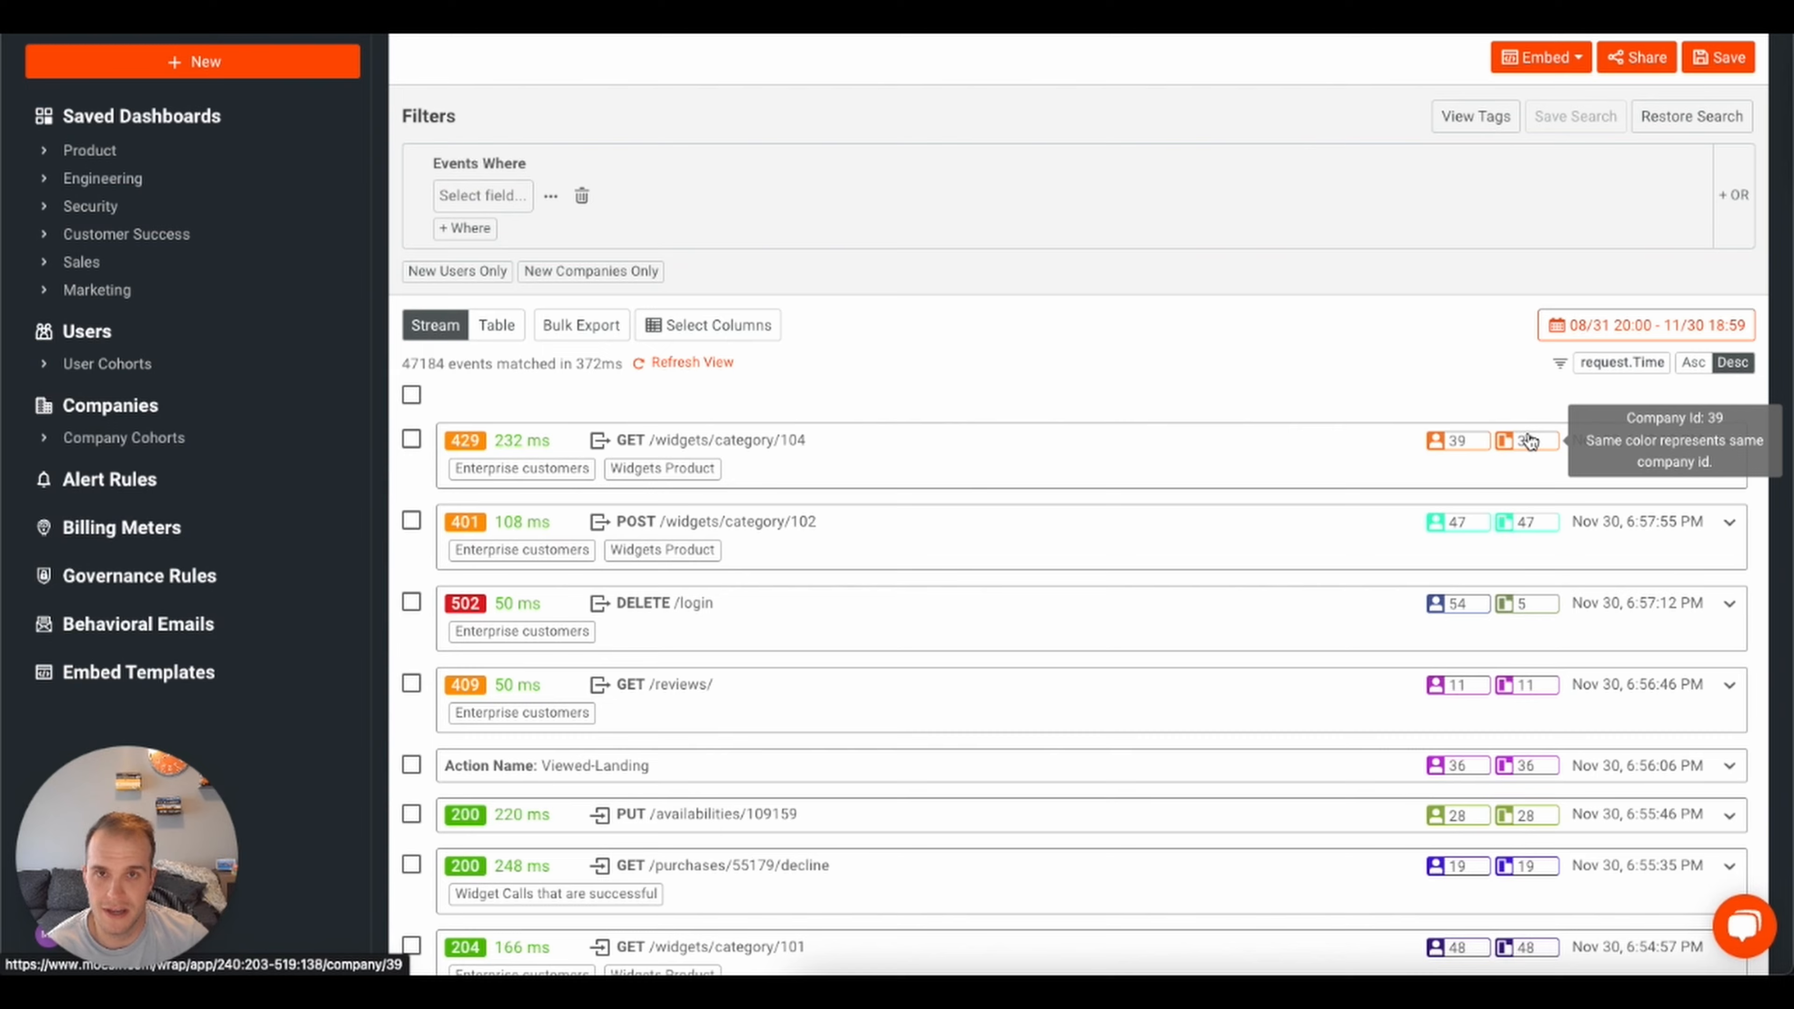
scroll(1246, 356, "up", 1)
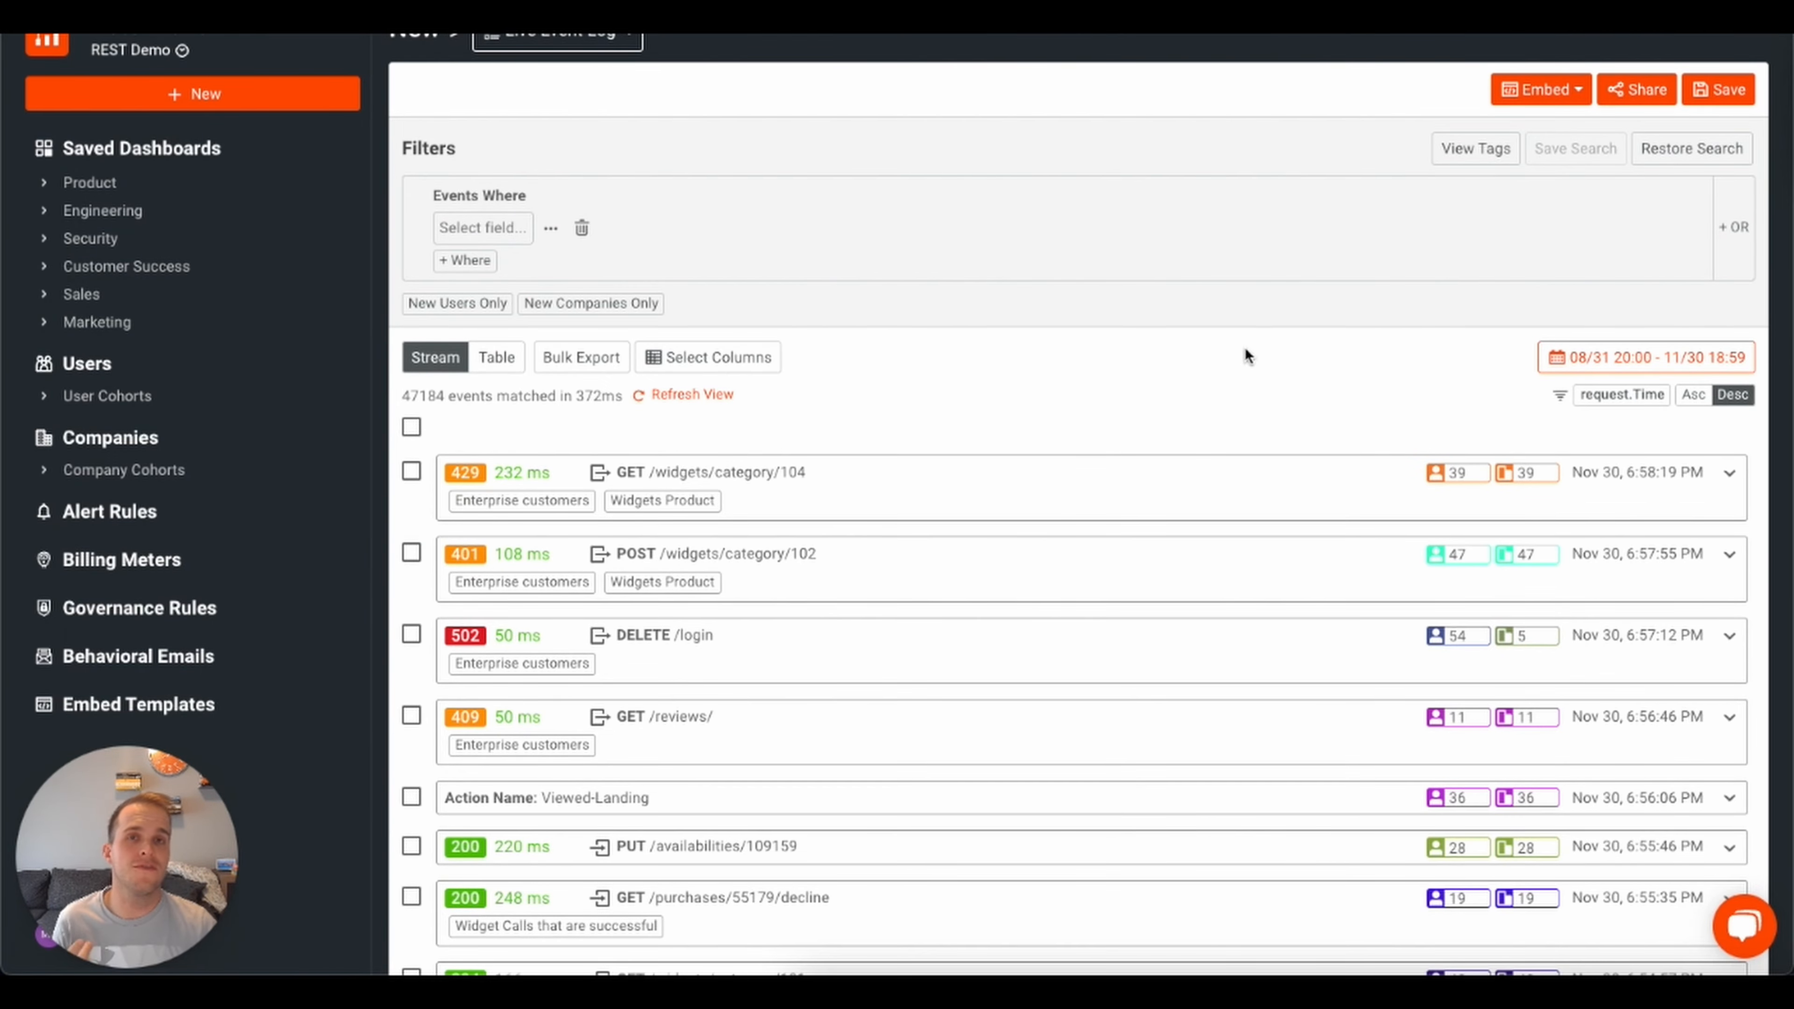
scroll(1245, 347, "up", 3)
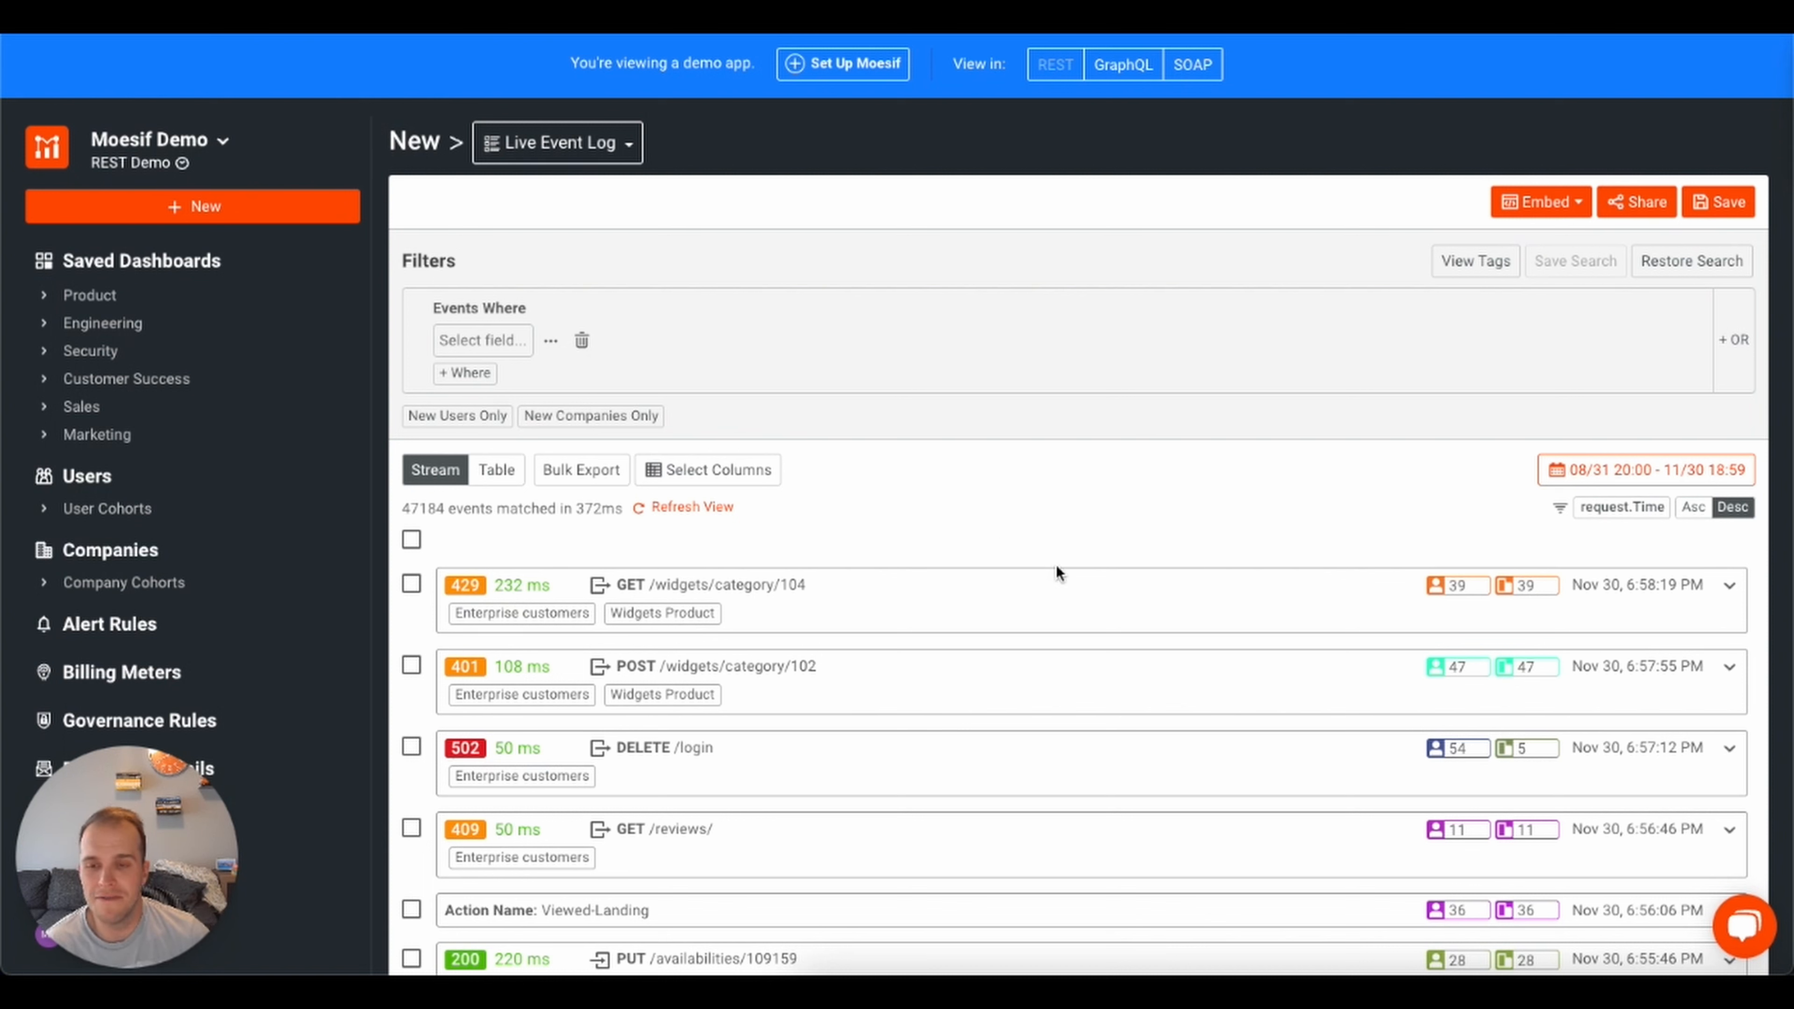
scroll(1055, 565, "down", 12)
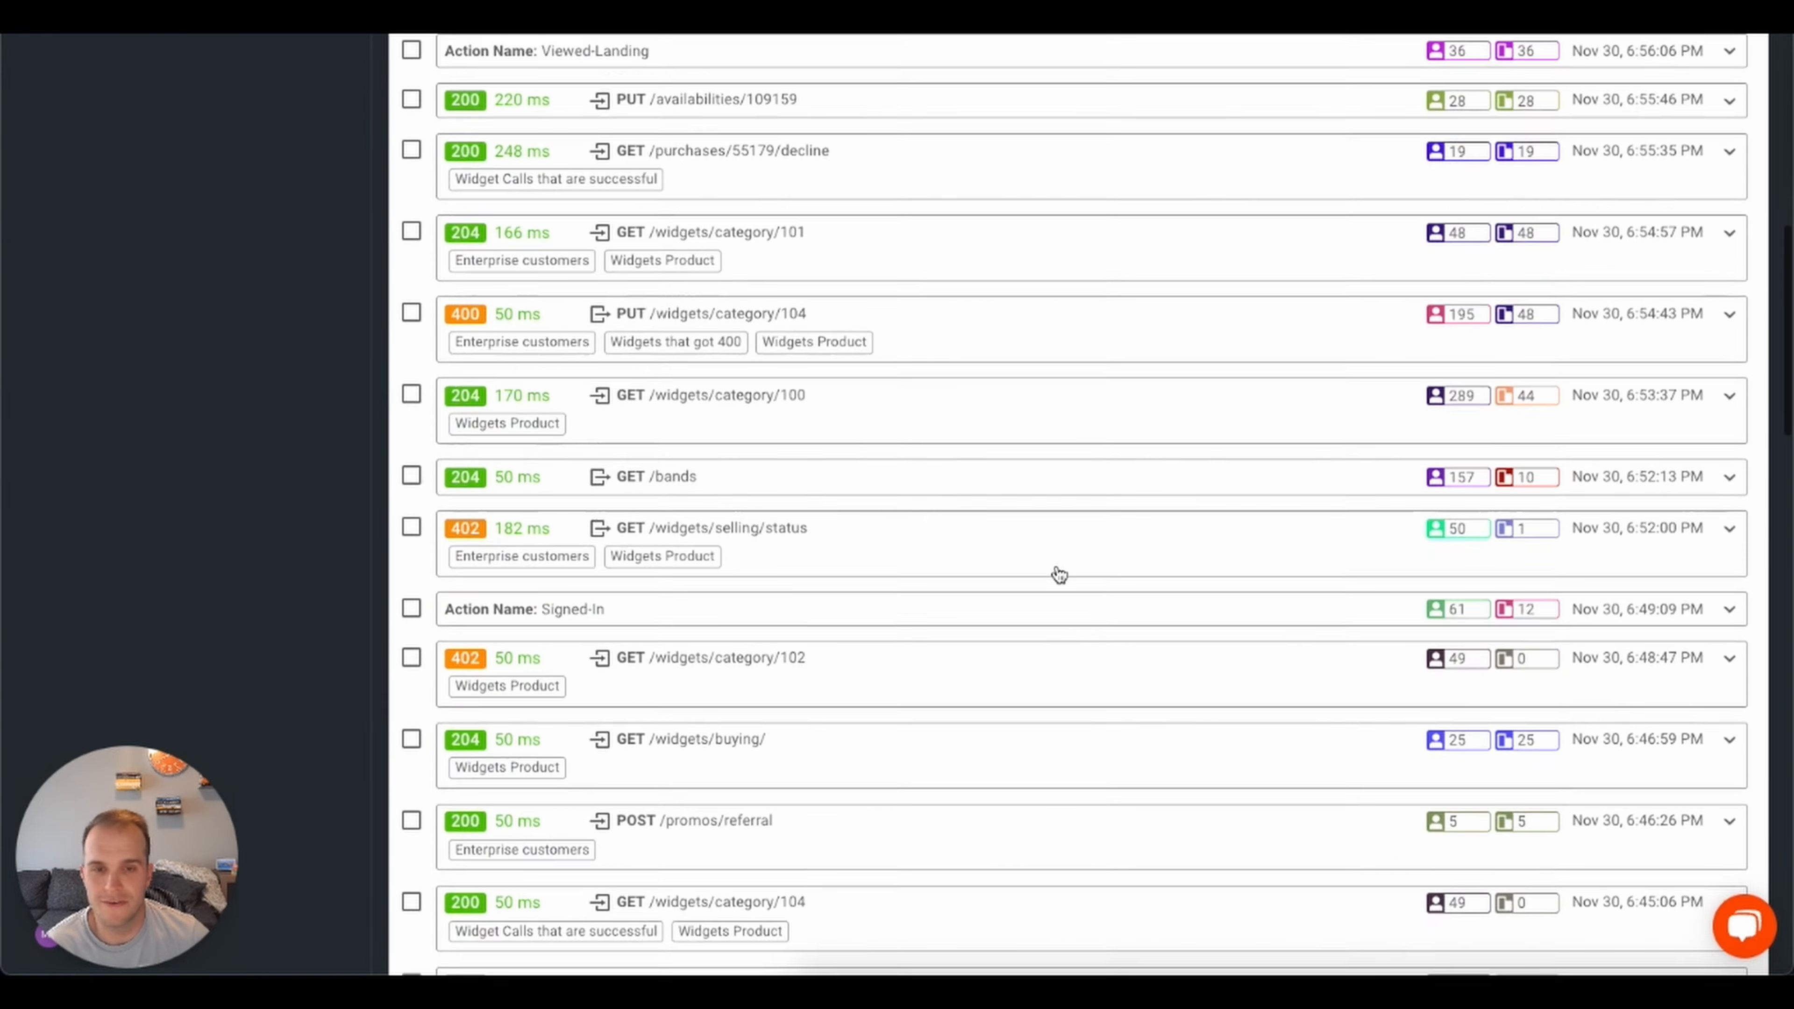
scroll(1059, 573, "up", 12)
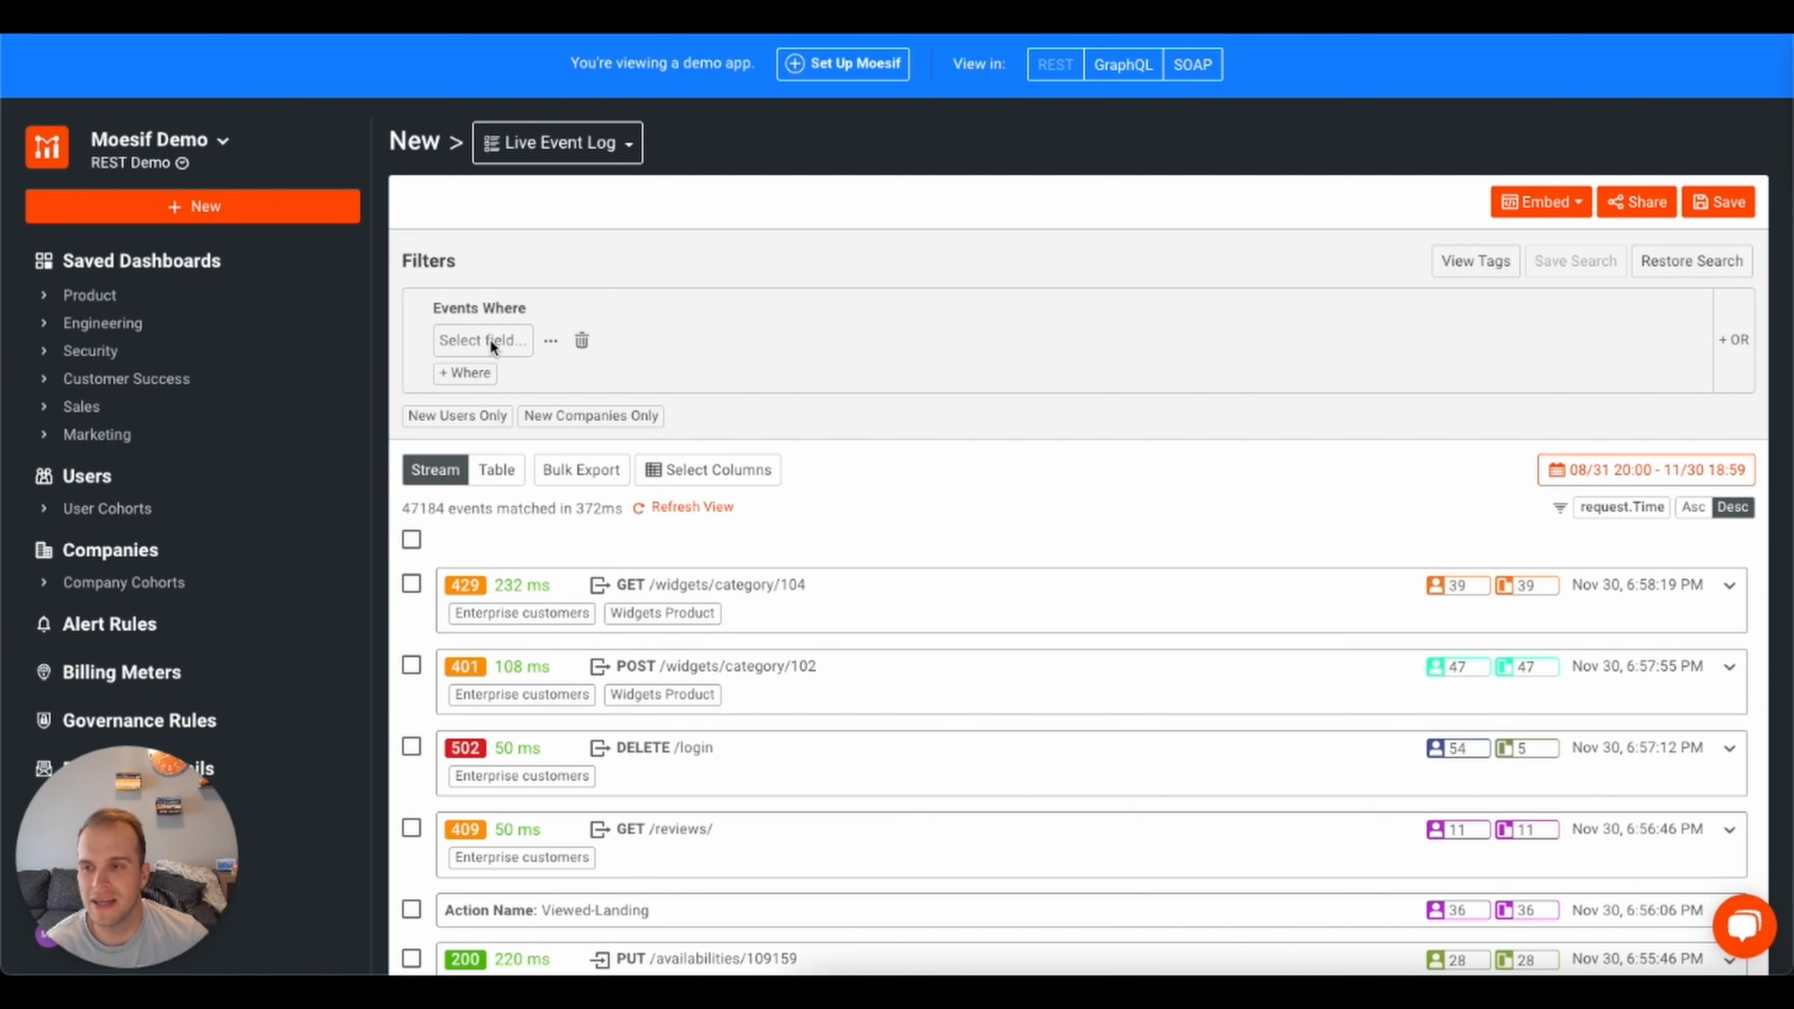
Start an event filter on the request's URI Route field with the "is" operator
left_click(491, 339)
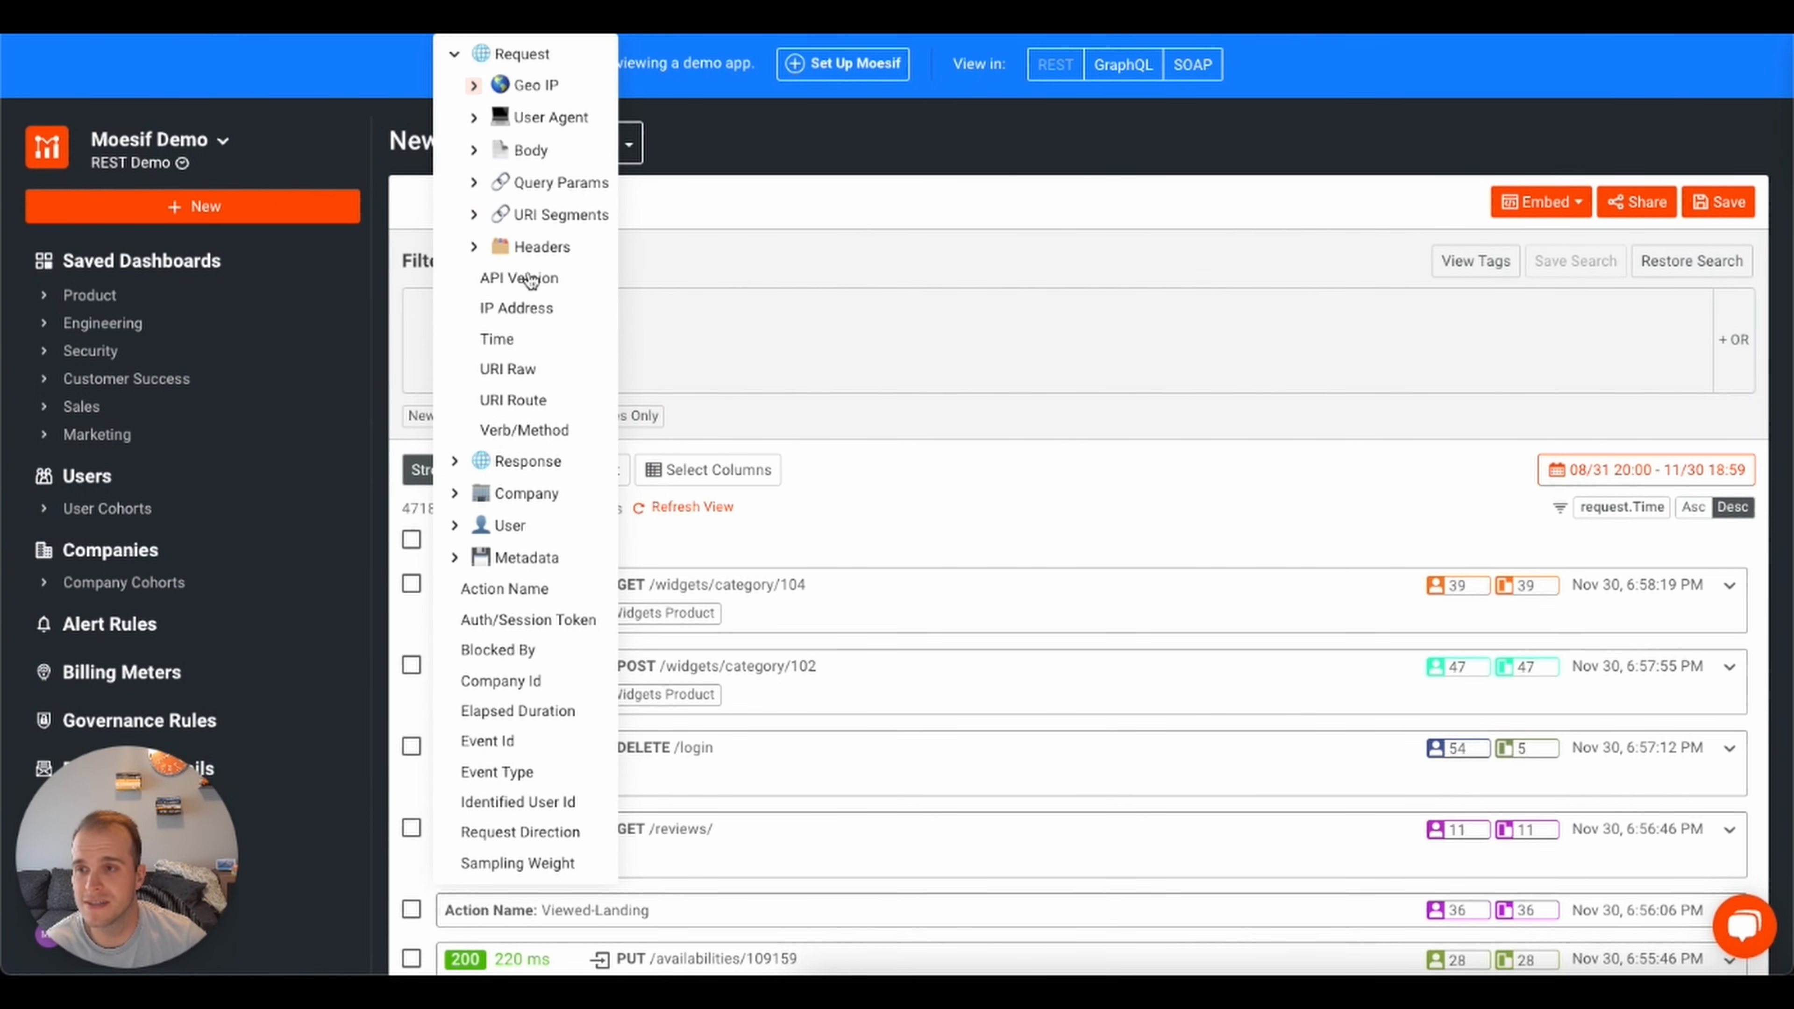
left_click(473, 150)
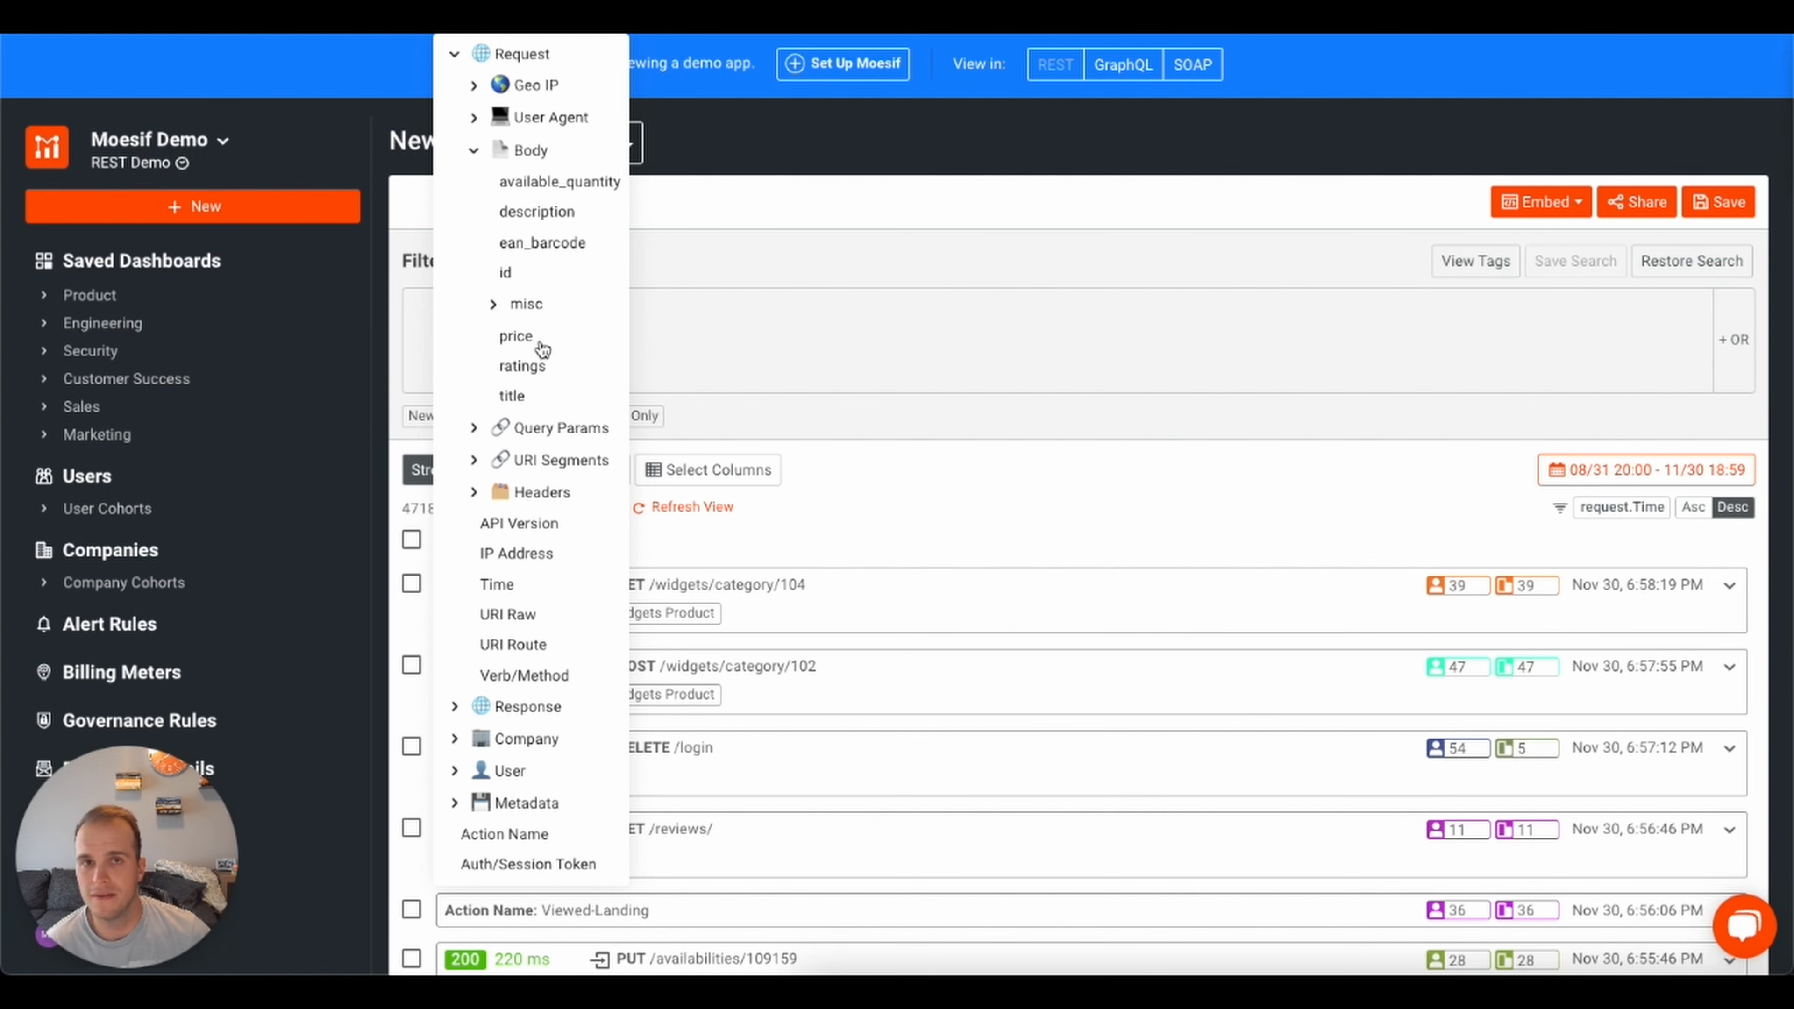
left_click(473, 152)
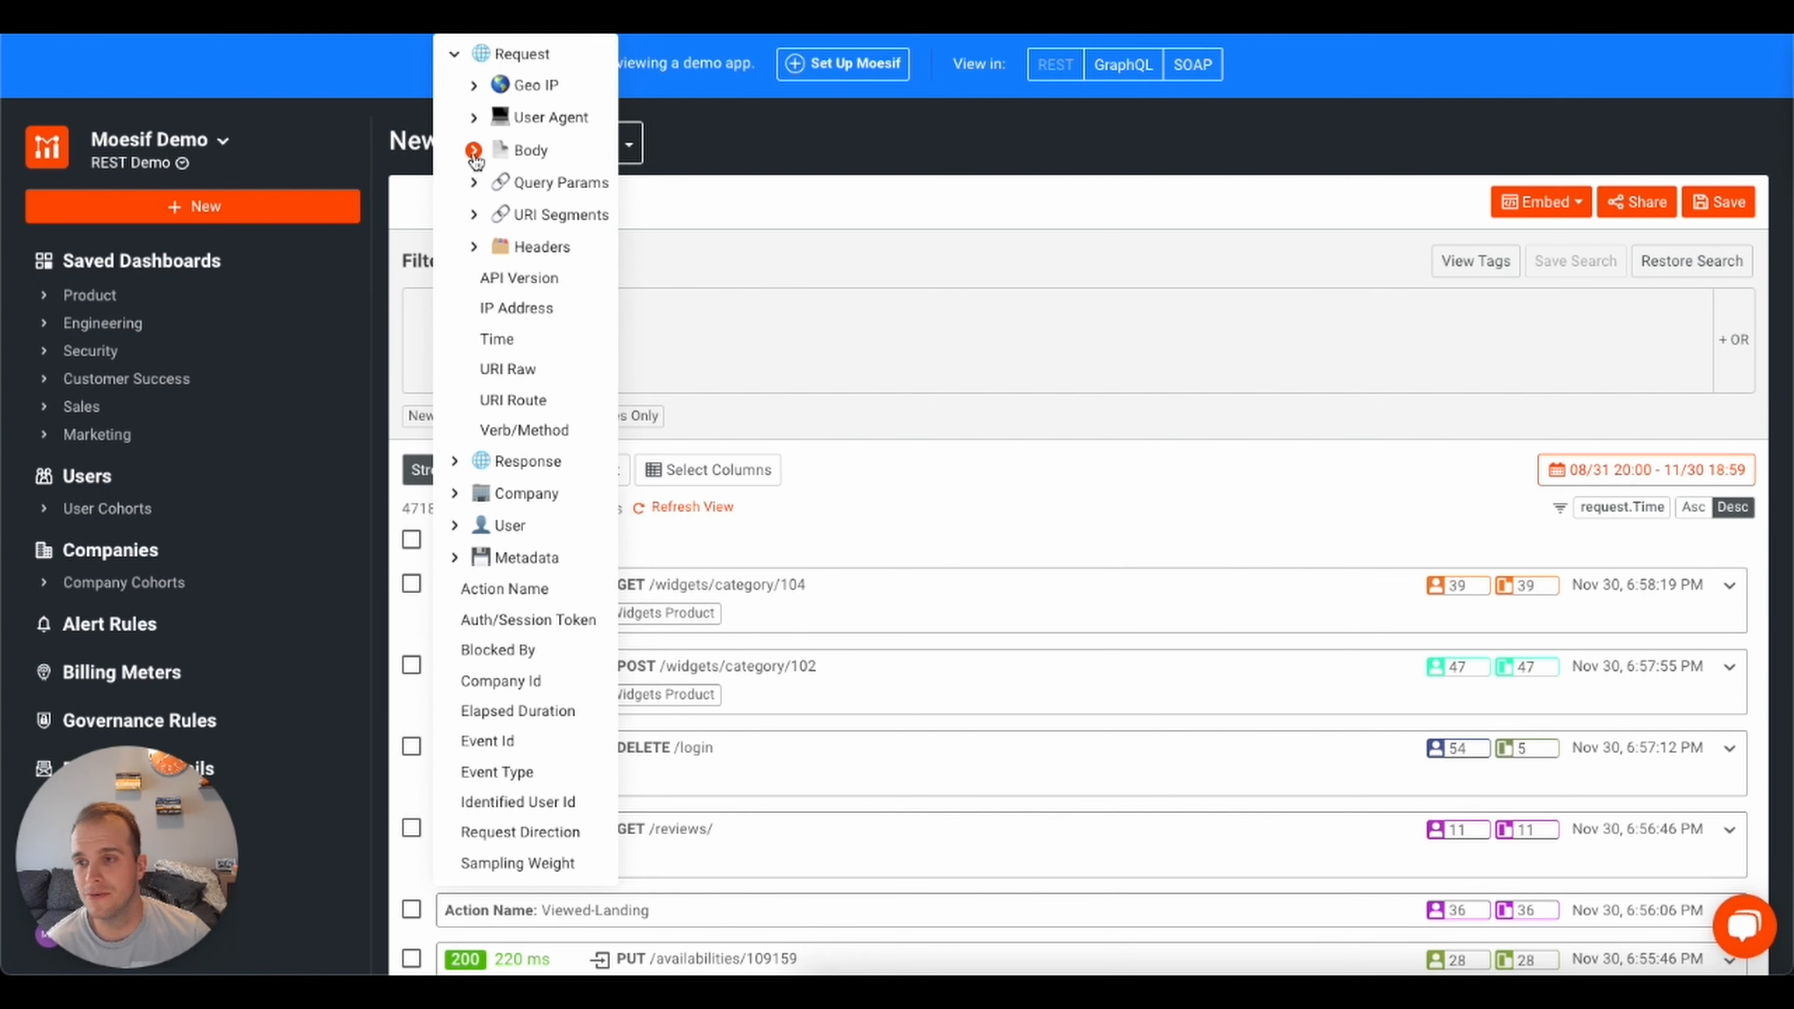
left_click(521, 400)
left_click(612, 340)
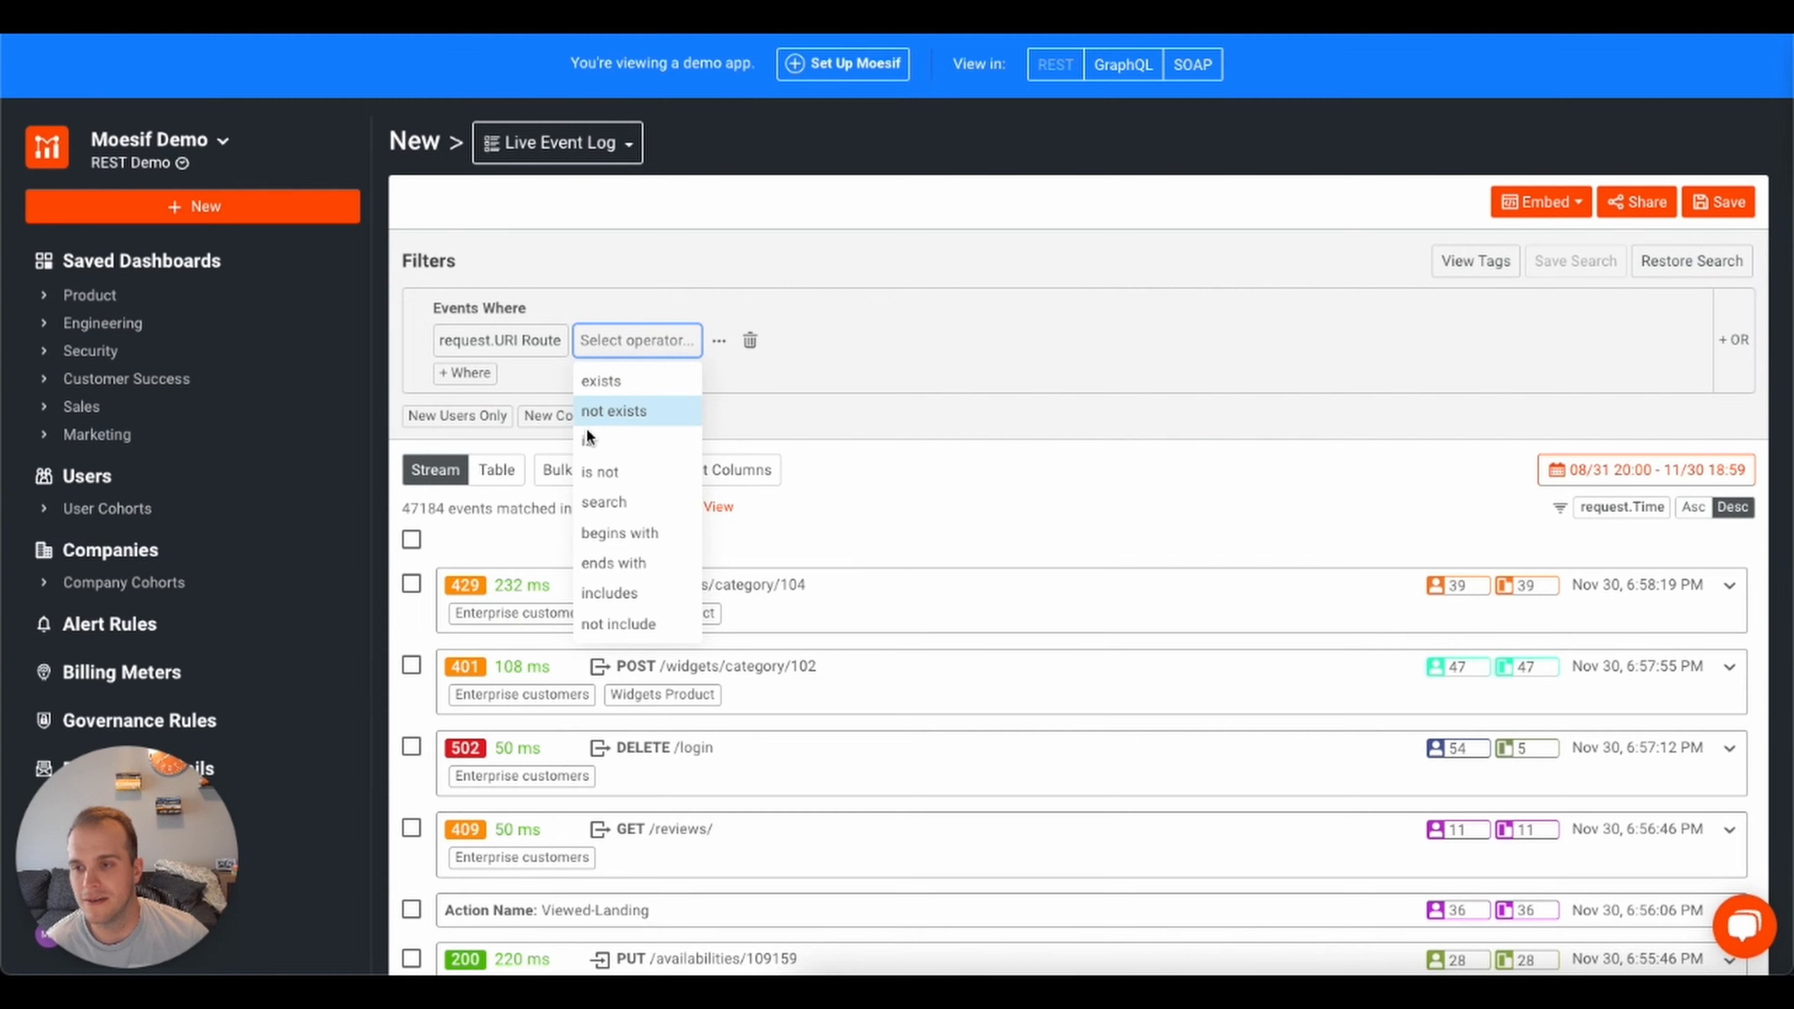
left_click(586, 441)
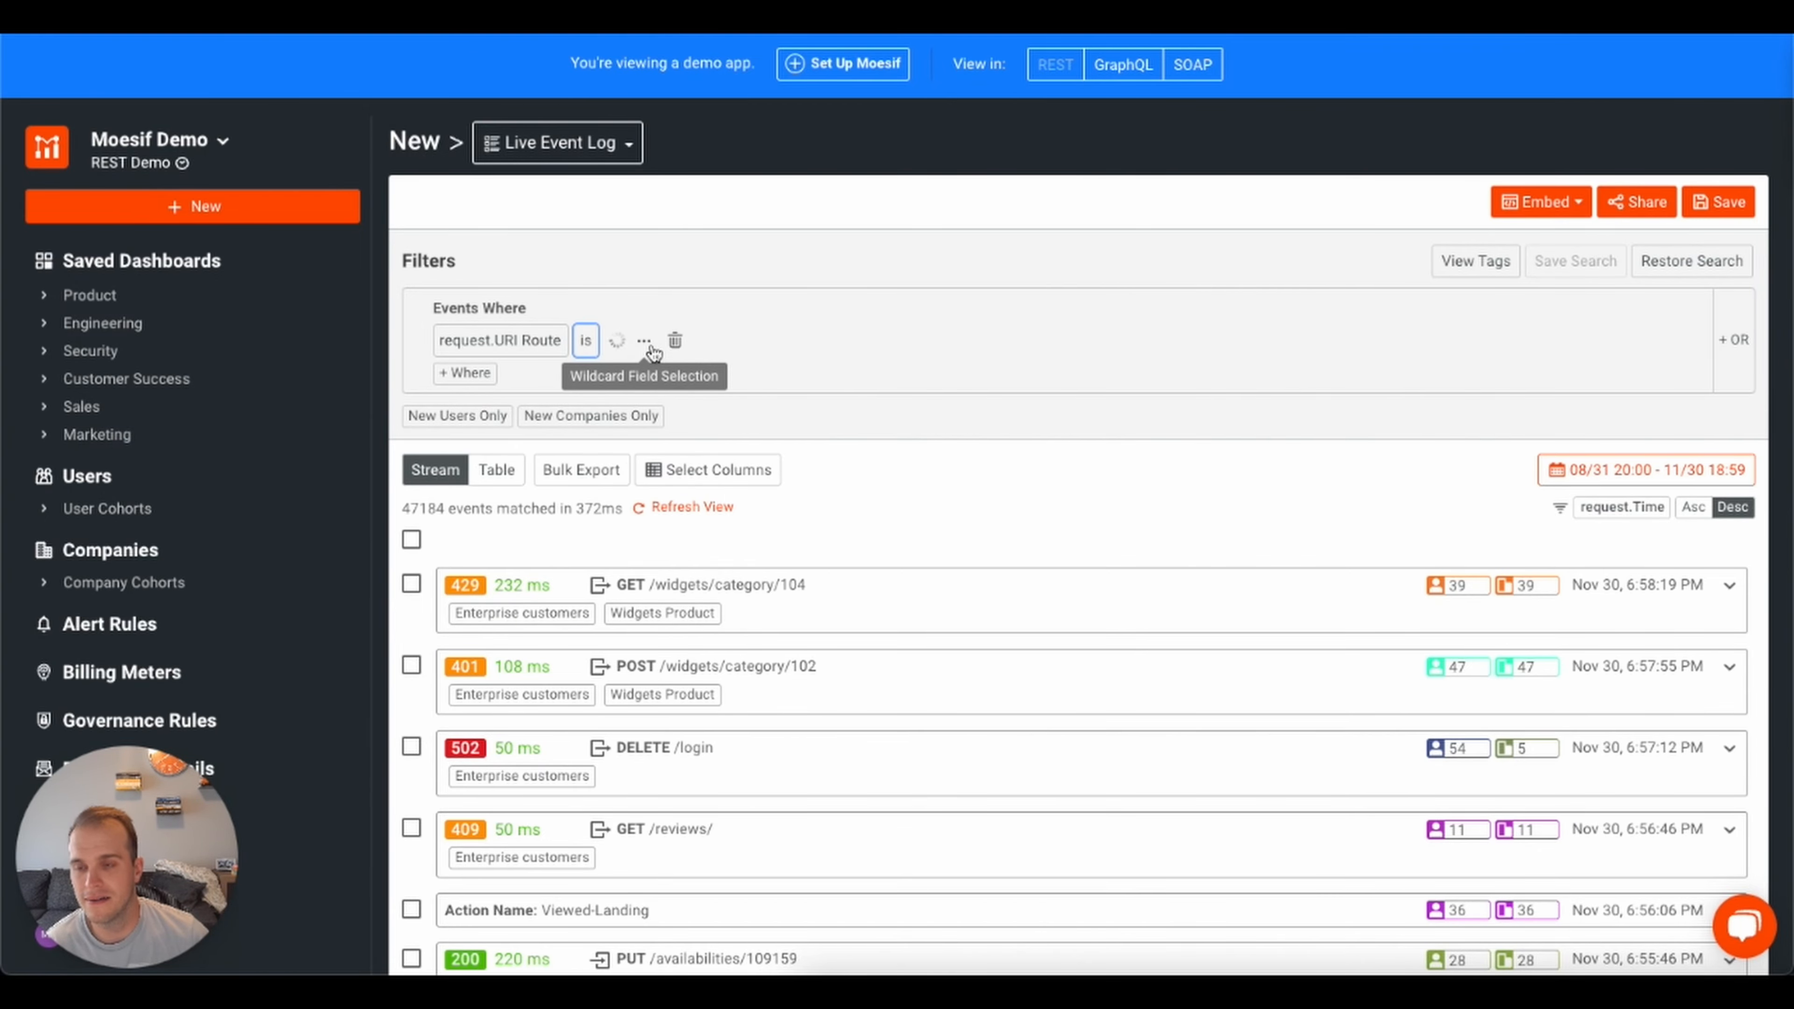
Set the URI Route filter's value to /purchases
scroll(874, 768, "down", 1)
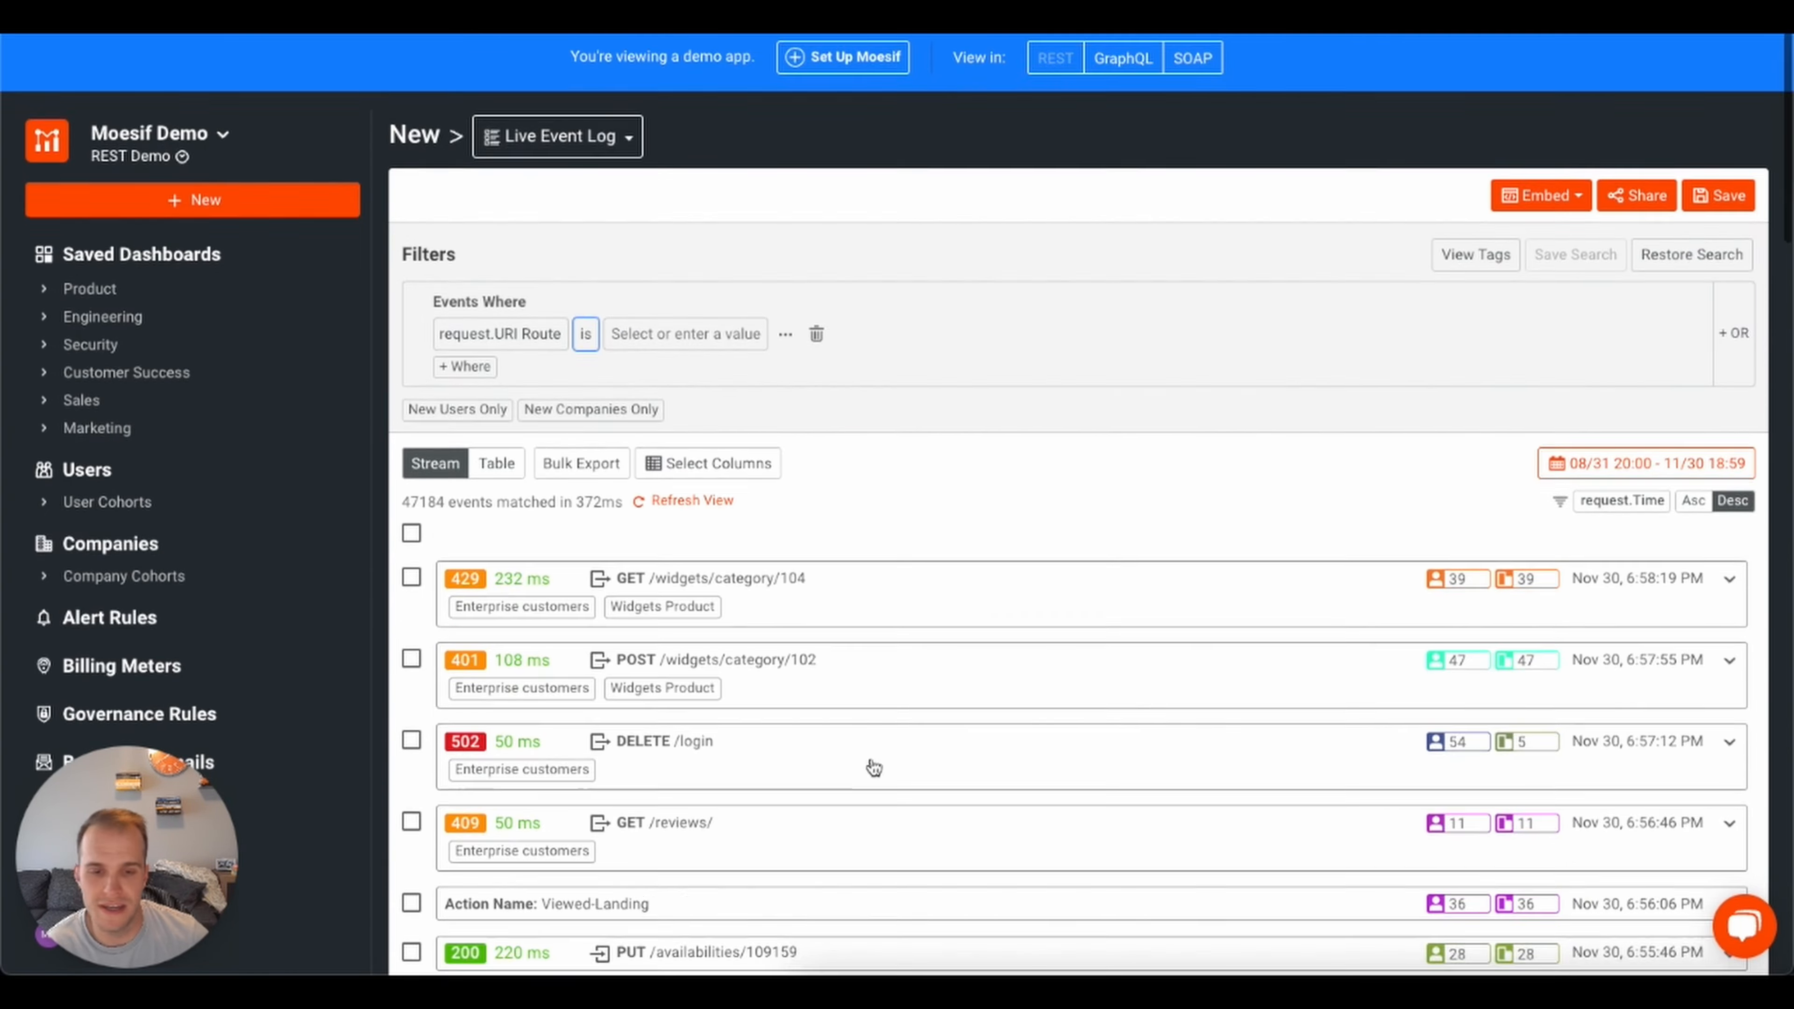
scroll(874, 768, "down", 6)
scroll(813, 520, "up", 6)
left_click(701, 343)
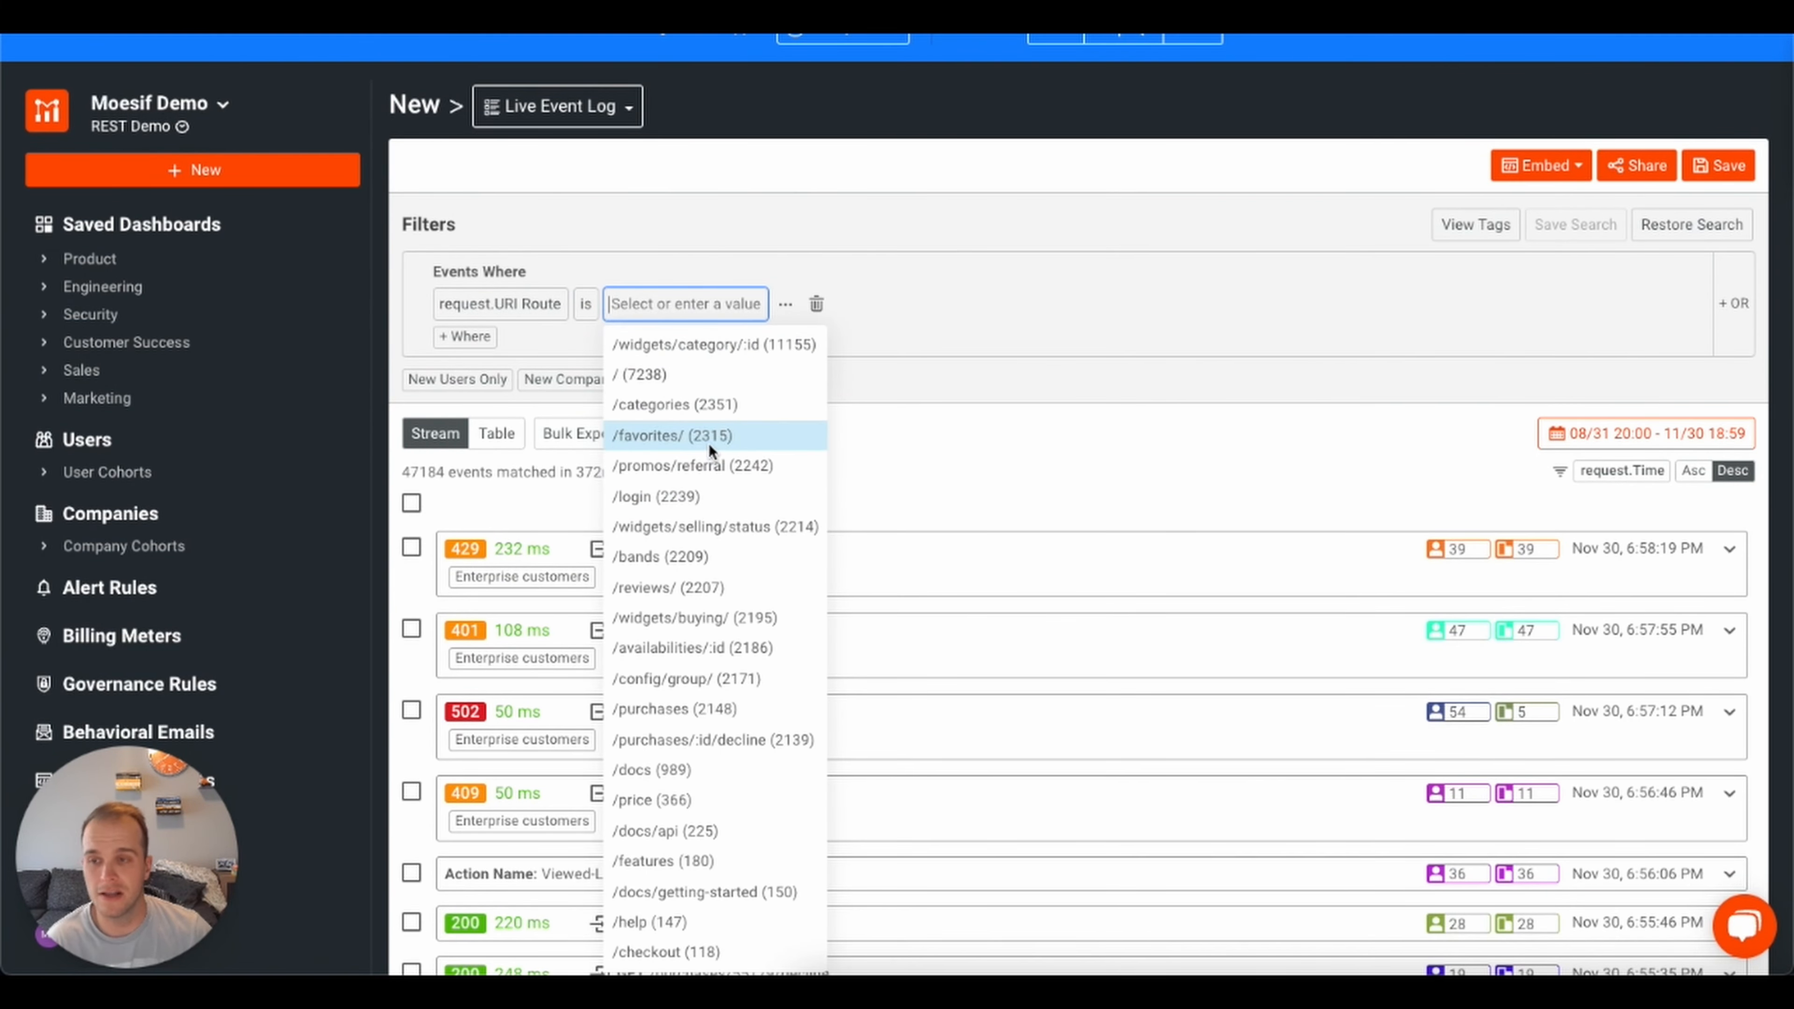
type("/purch")
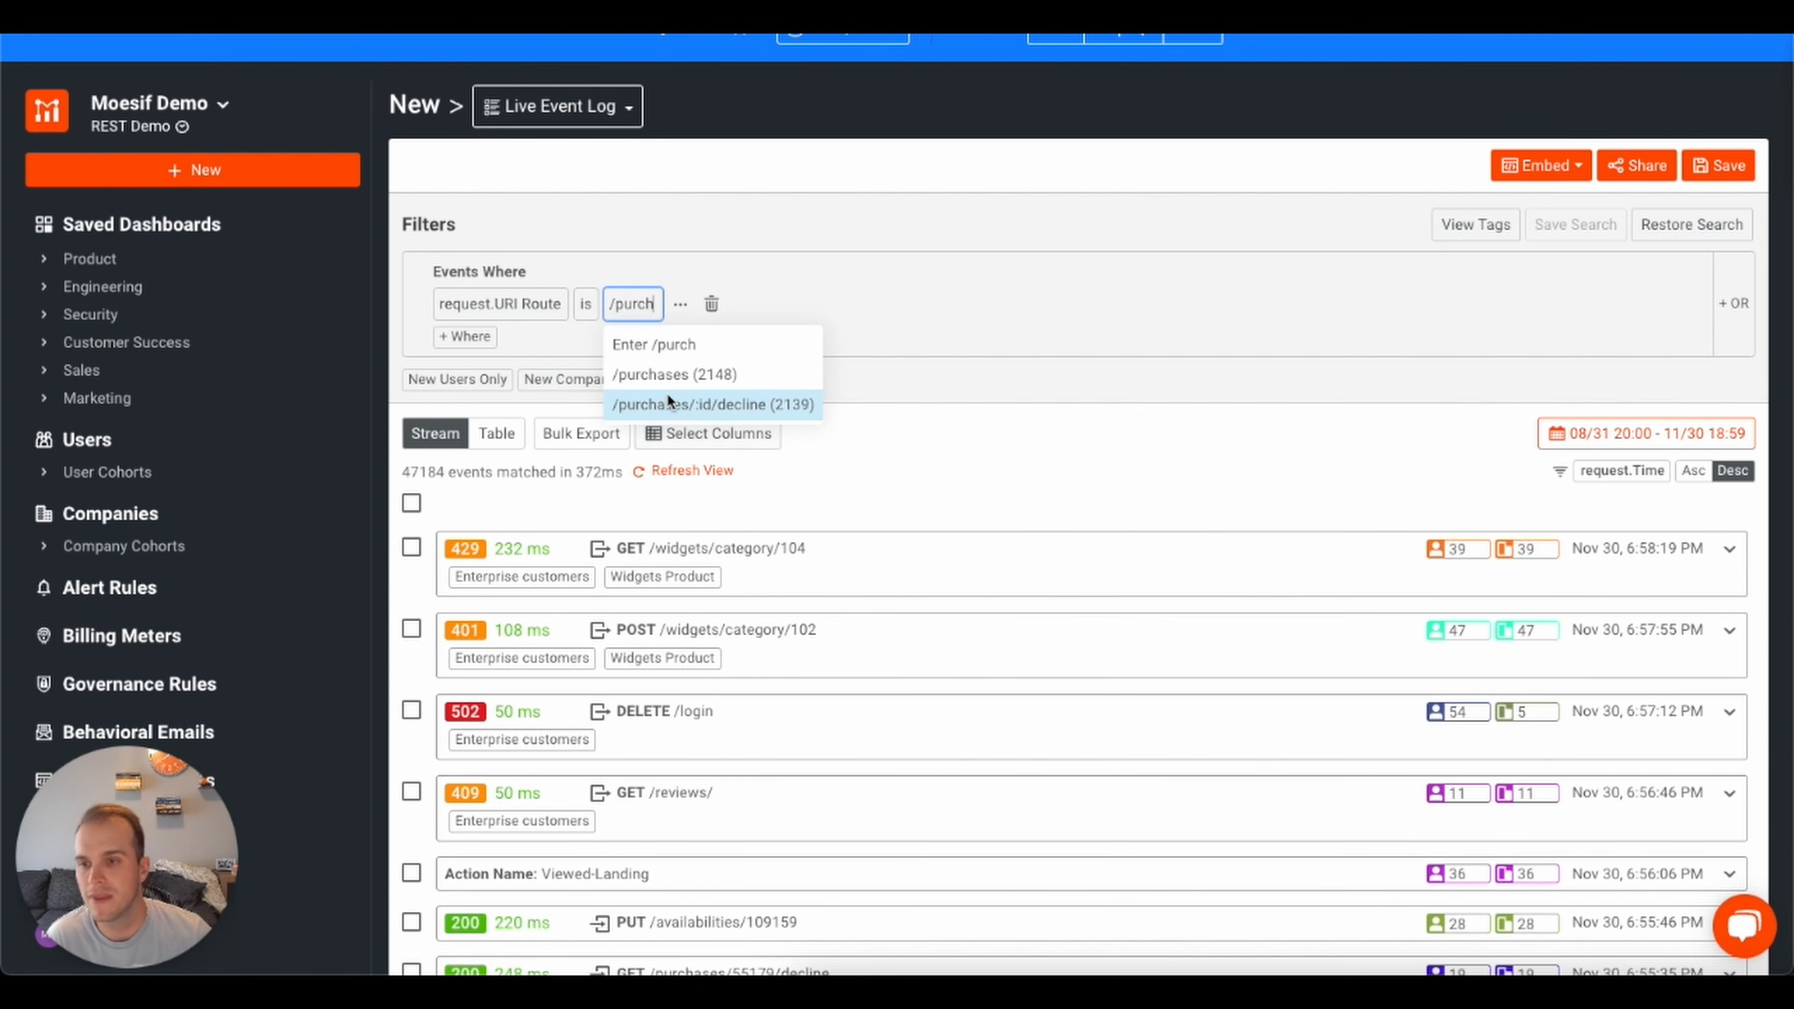
left_click(666, 379)
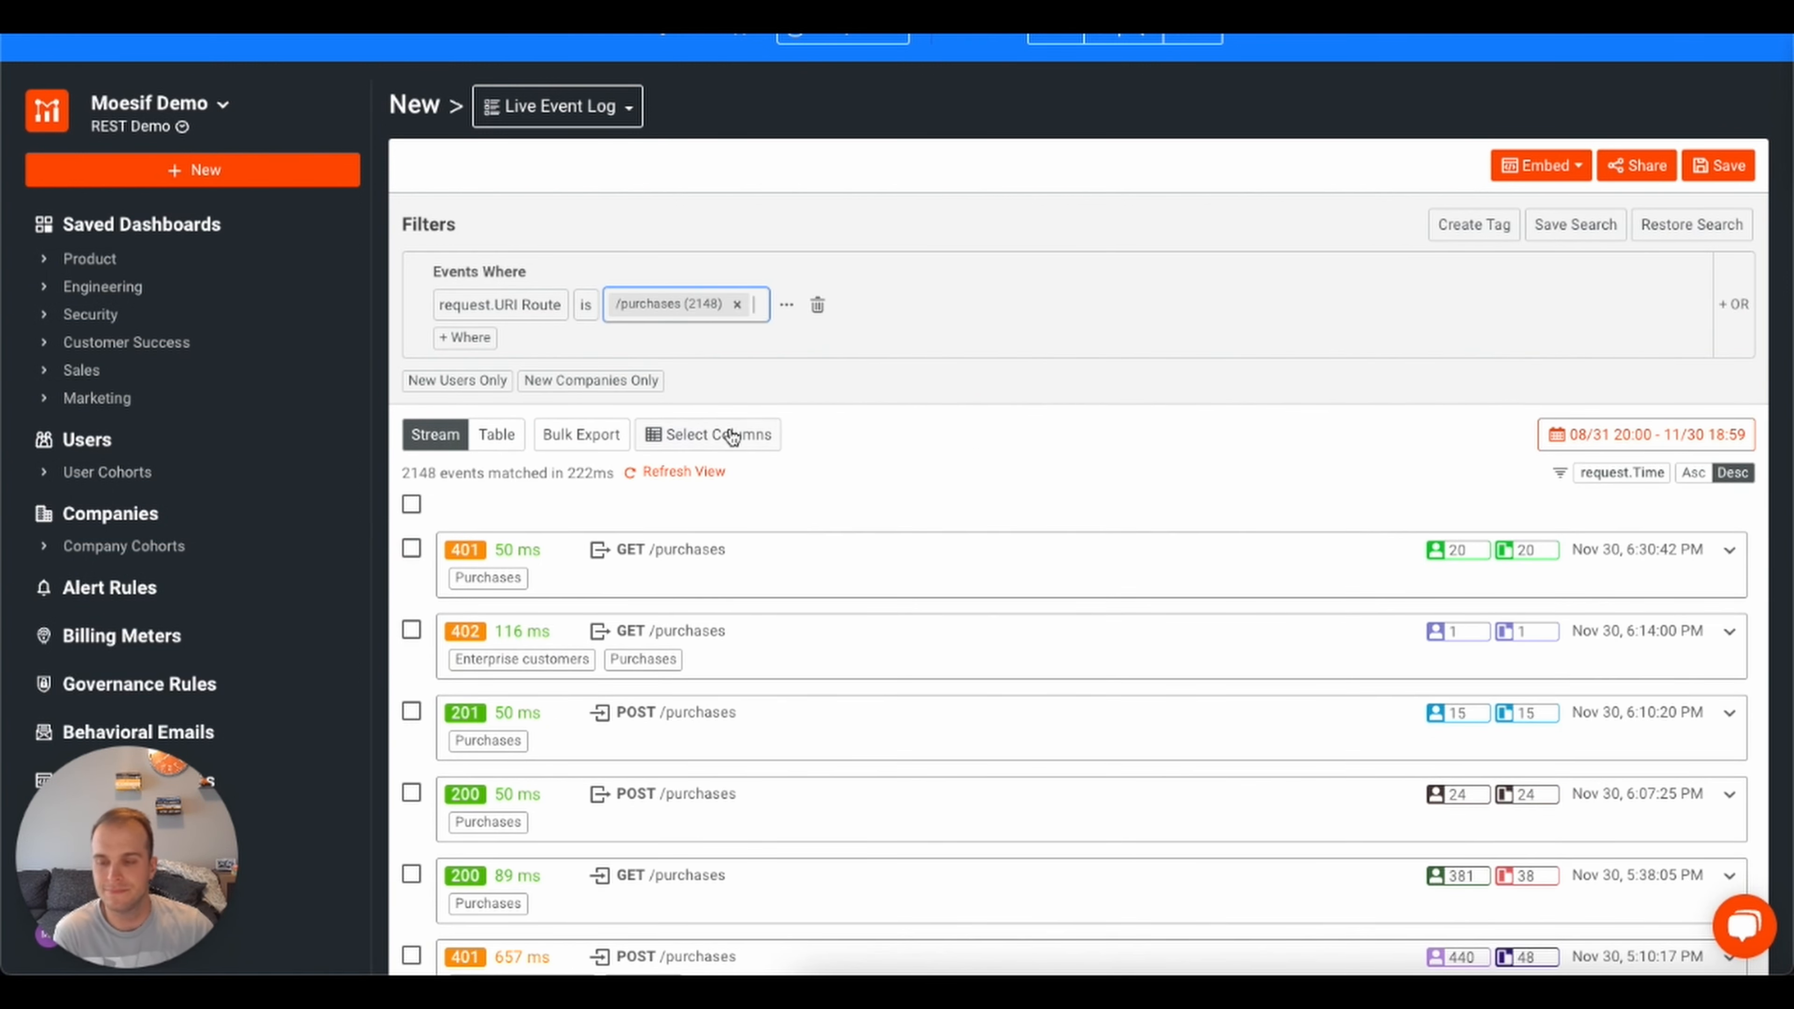
Look through the filtered /purchases events and examine their status codes and request methods
scroll(1186, 612, "down", 1)
scroll(1186, 612, "down", 1)
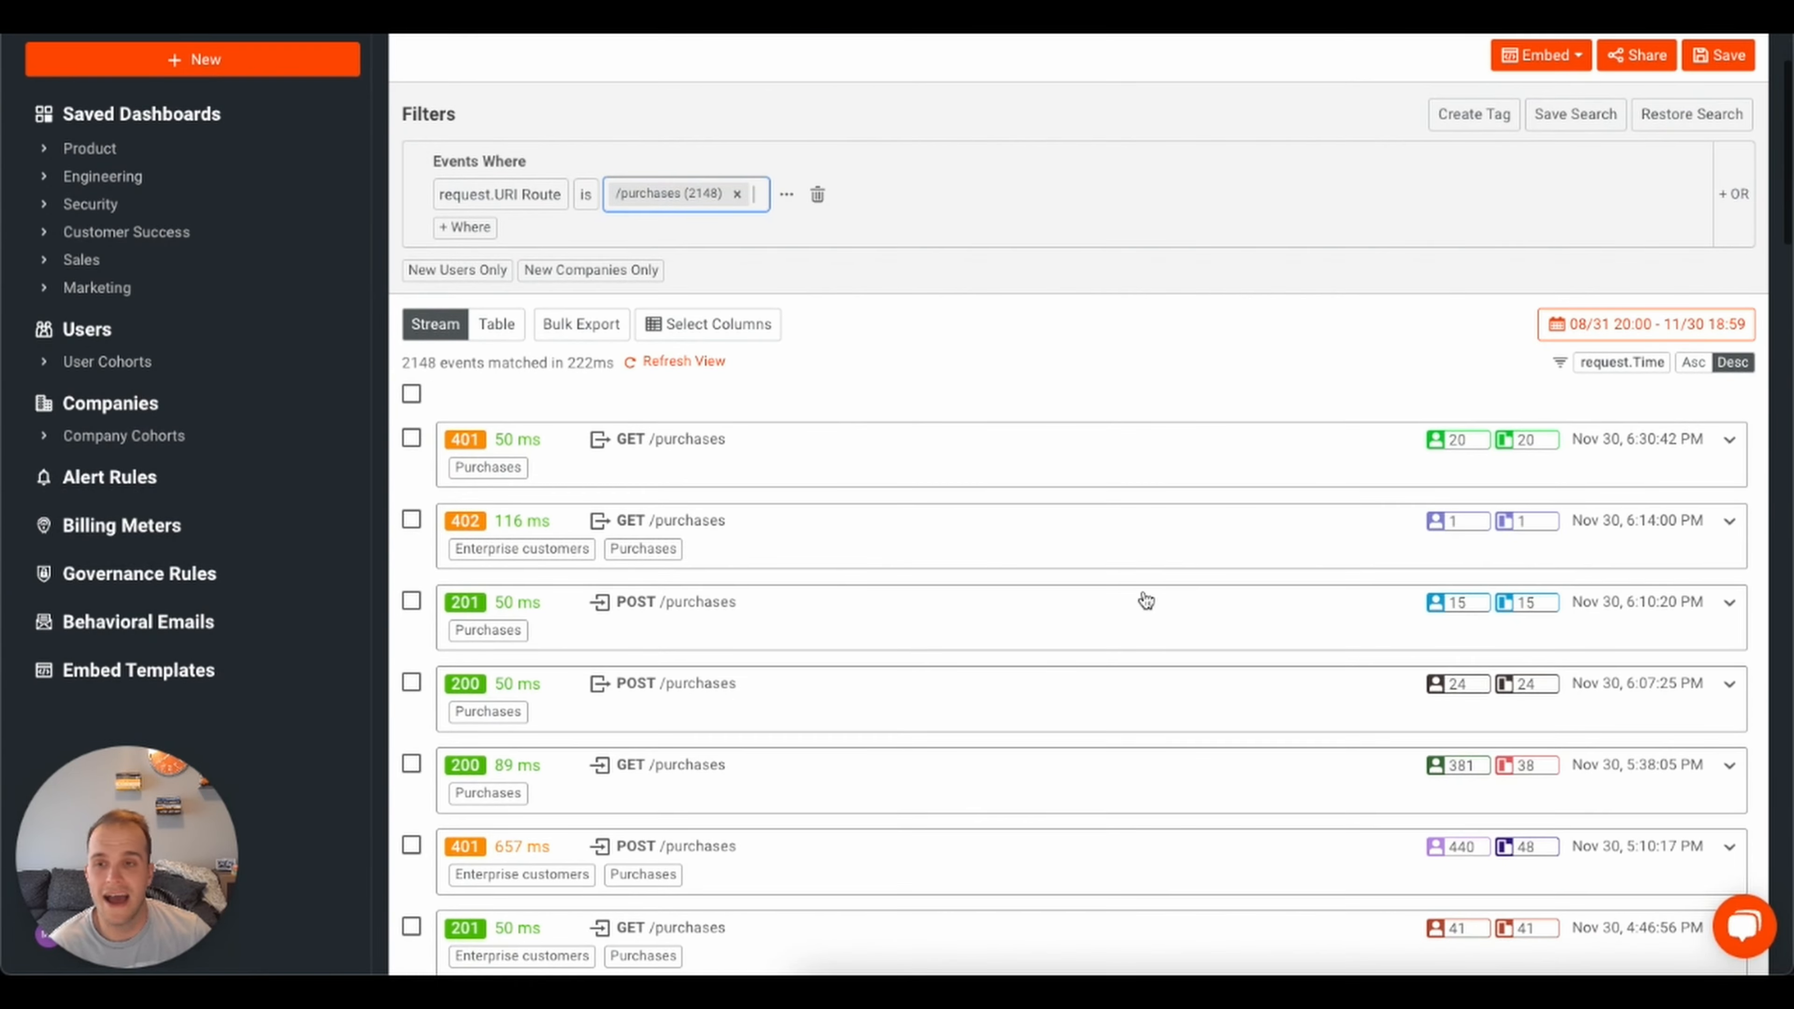
scroll(977, 733, "down", 7)
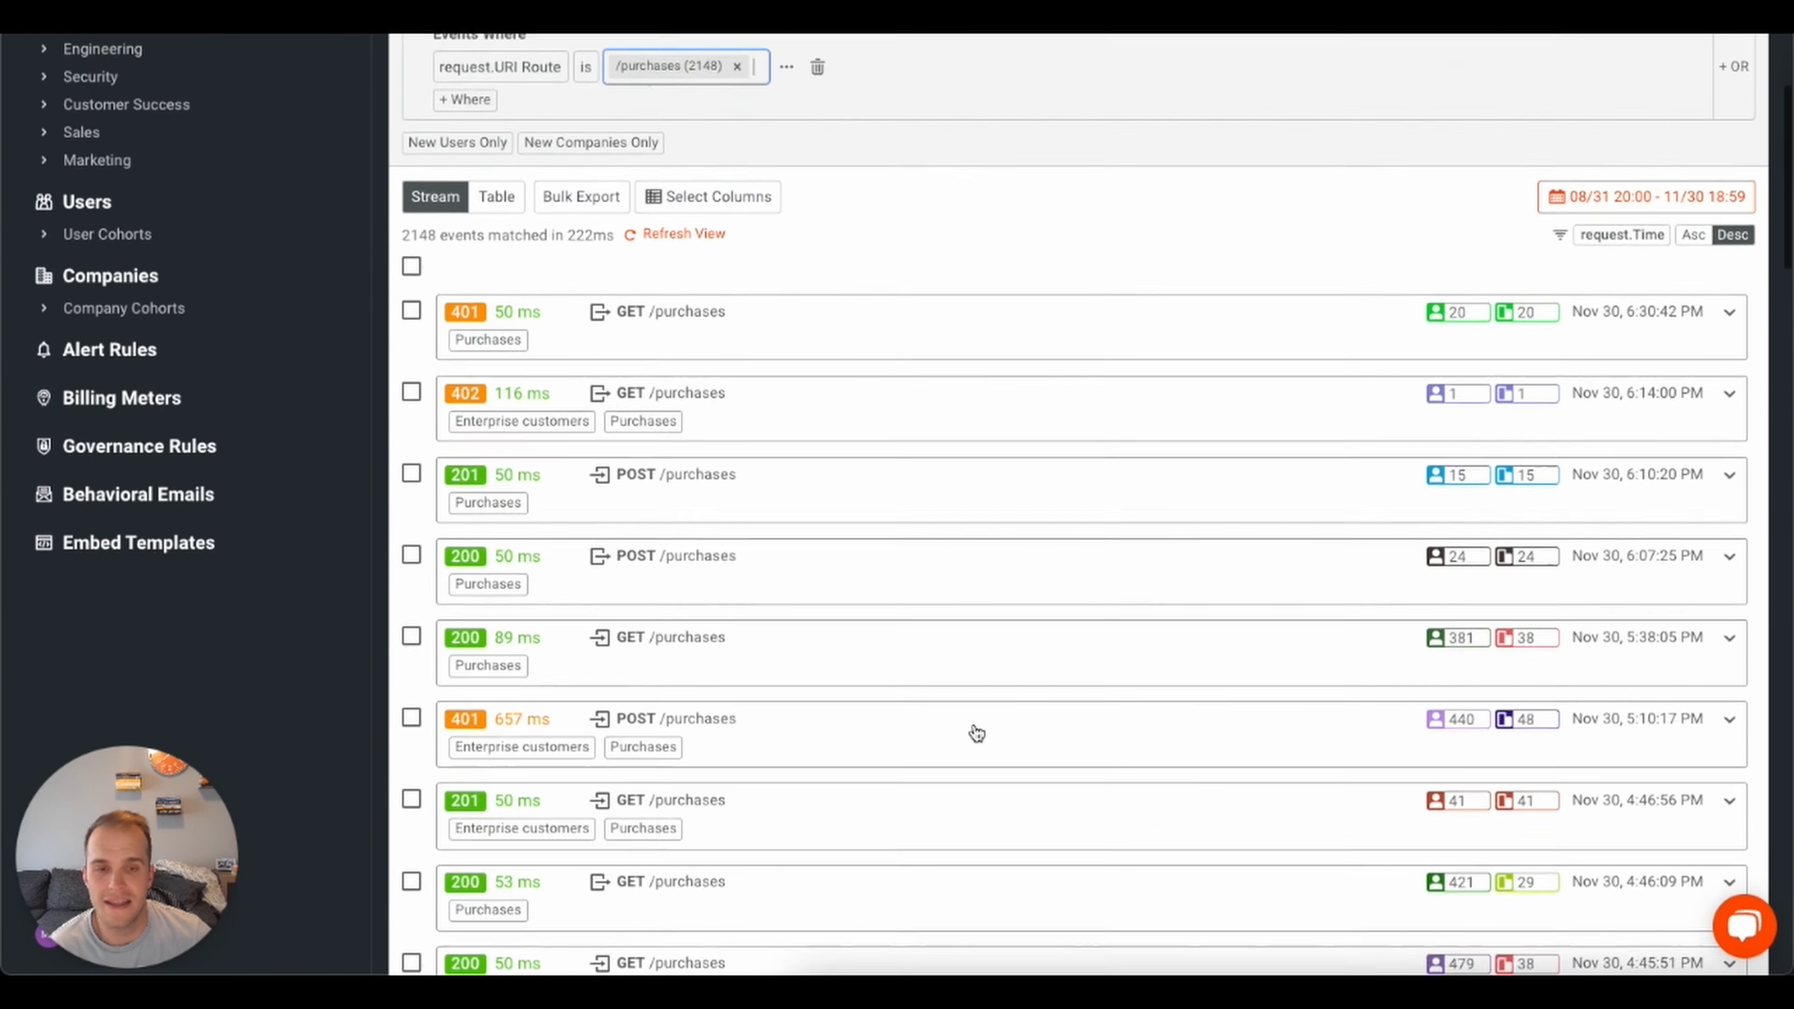
scroll(976, 733, "down", 1)
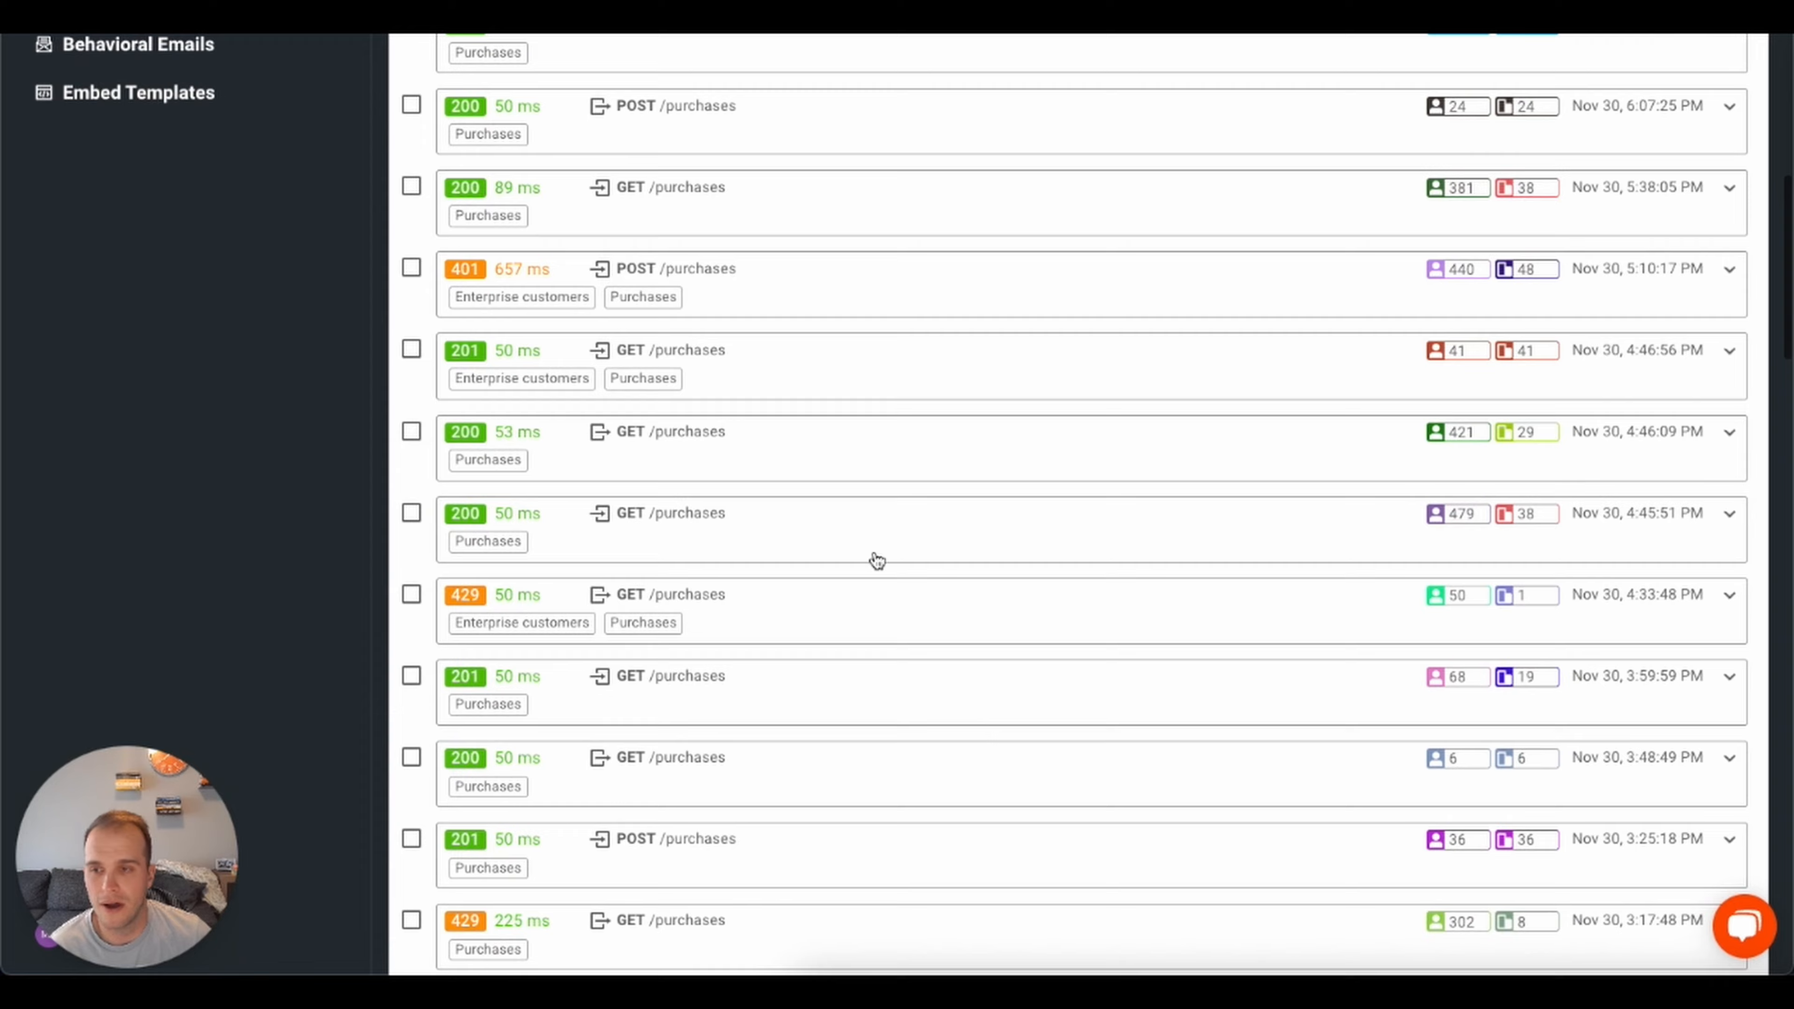
scroll(846, 424, "up", 1)
scroll(847, 425, "up", 5)
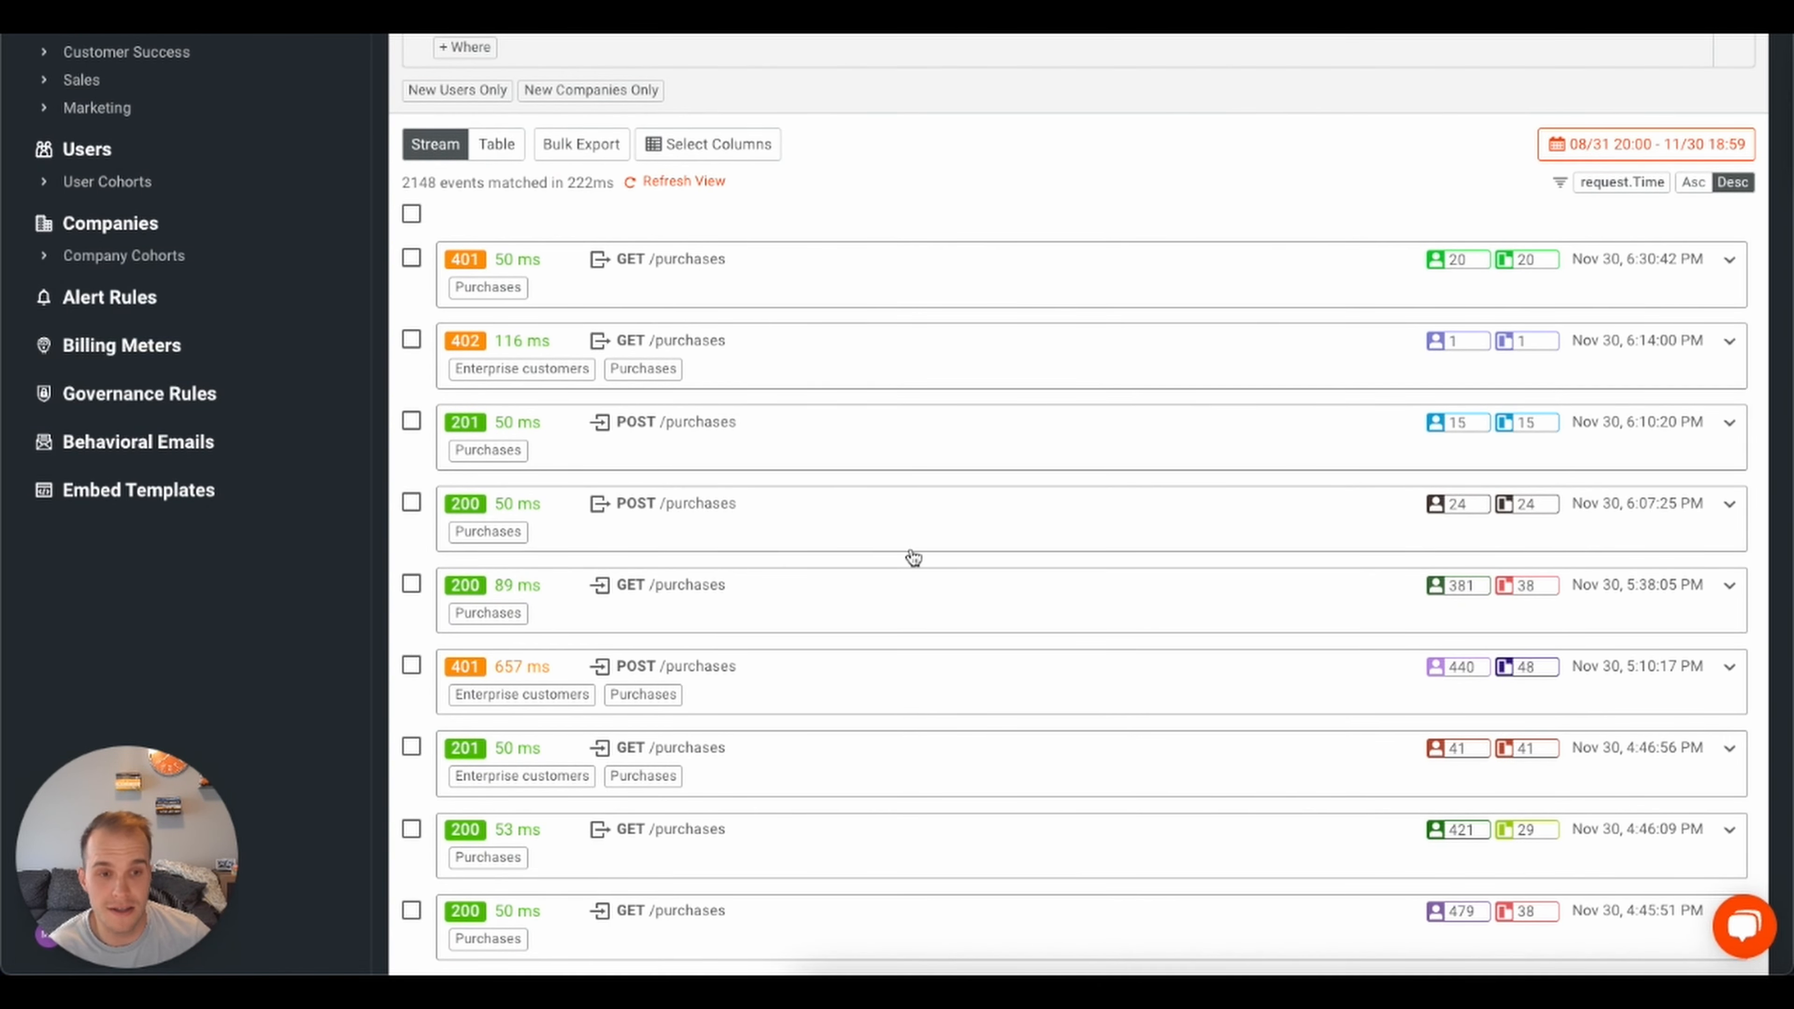
scroll(938, 551, "up", 3)
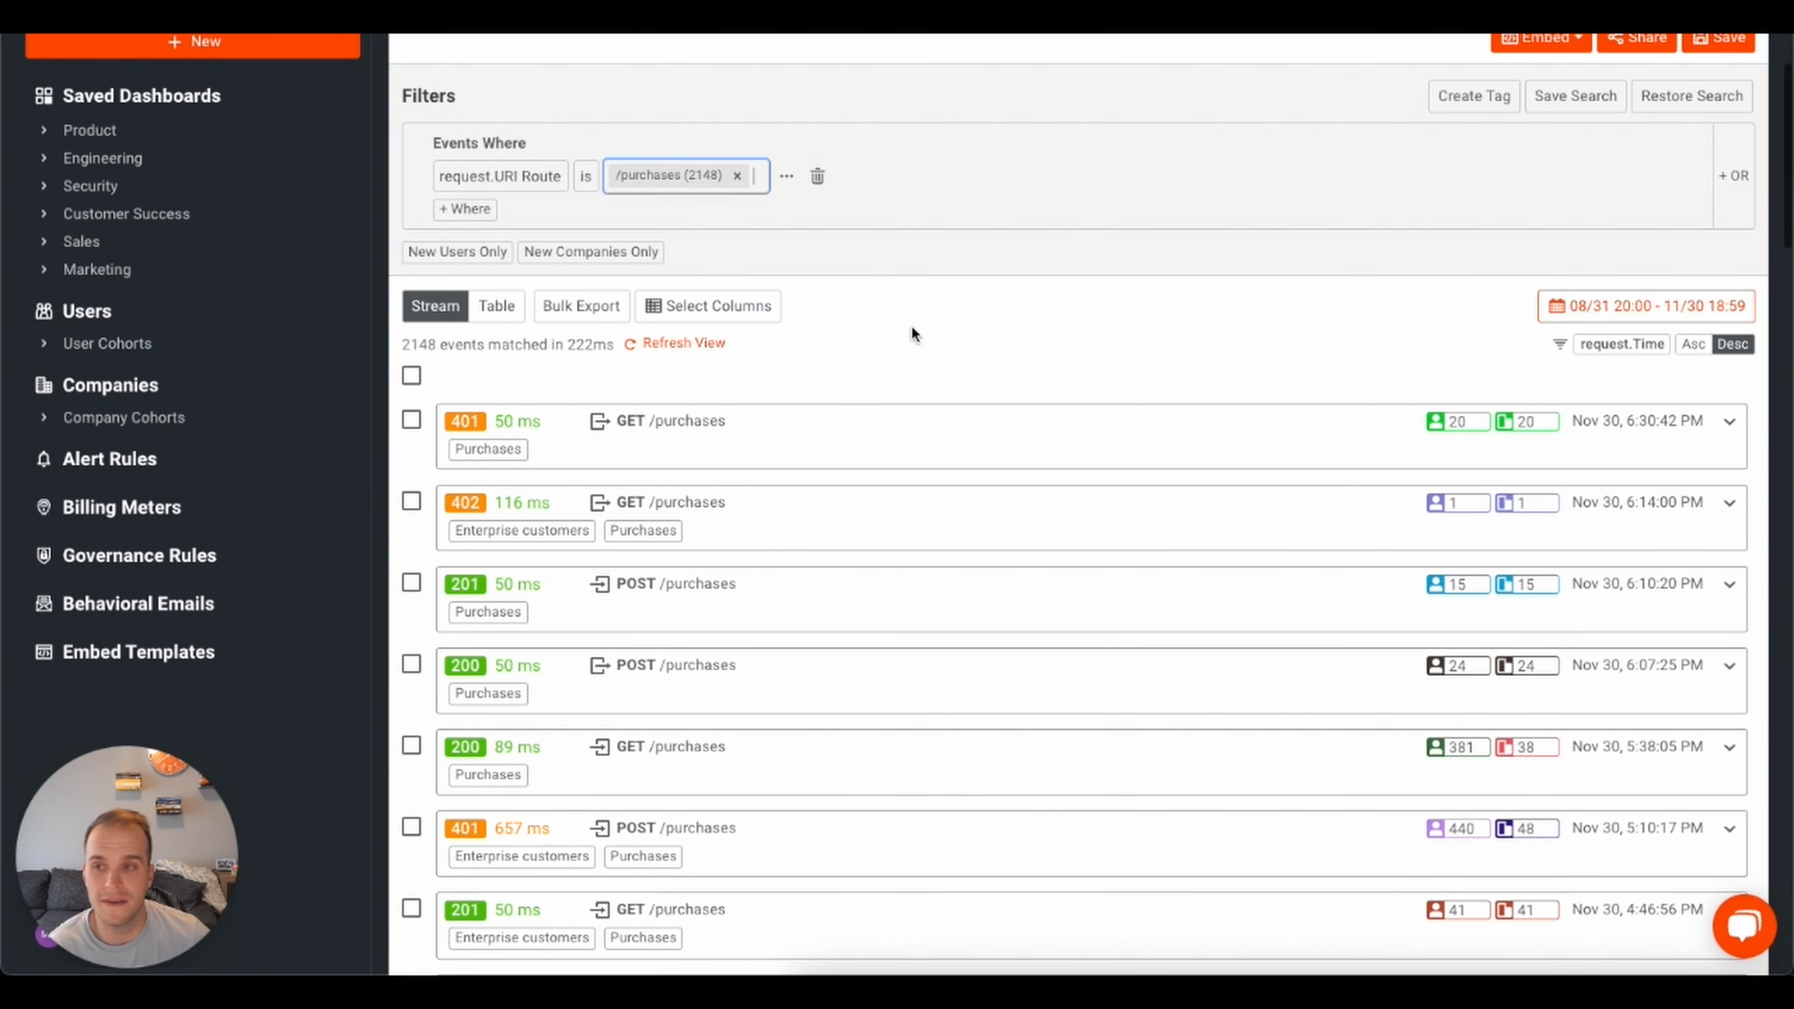
Add a second filter condition on the response's Status Code field with the ≠ operator
left_click(472, 209)
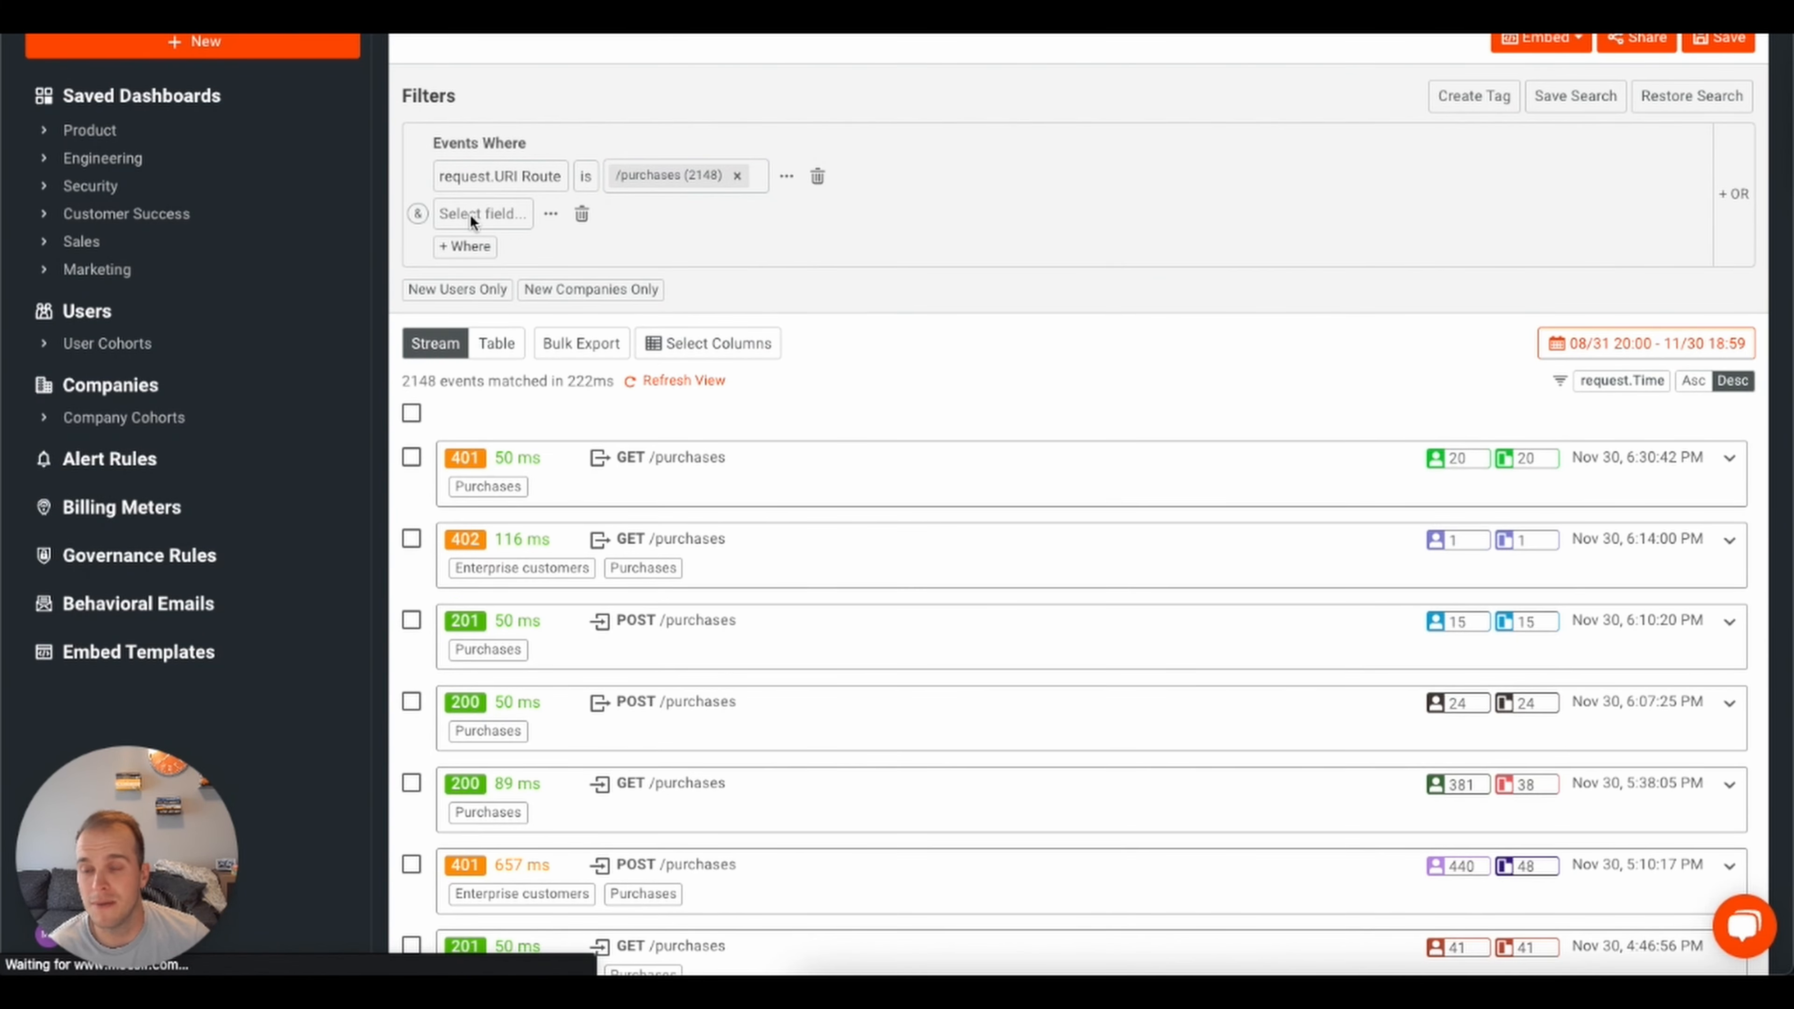
left_click(469, 215)
left_click(455, 287)
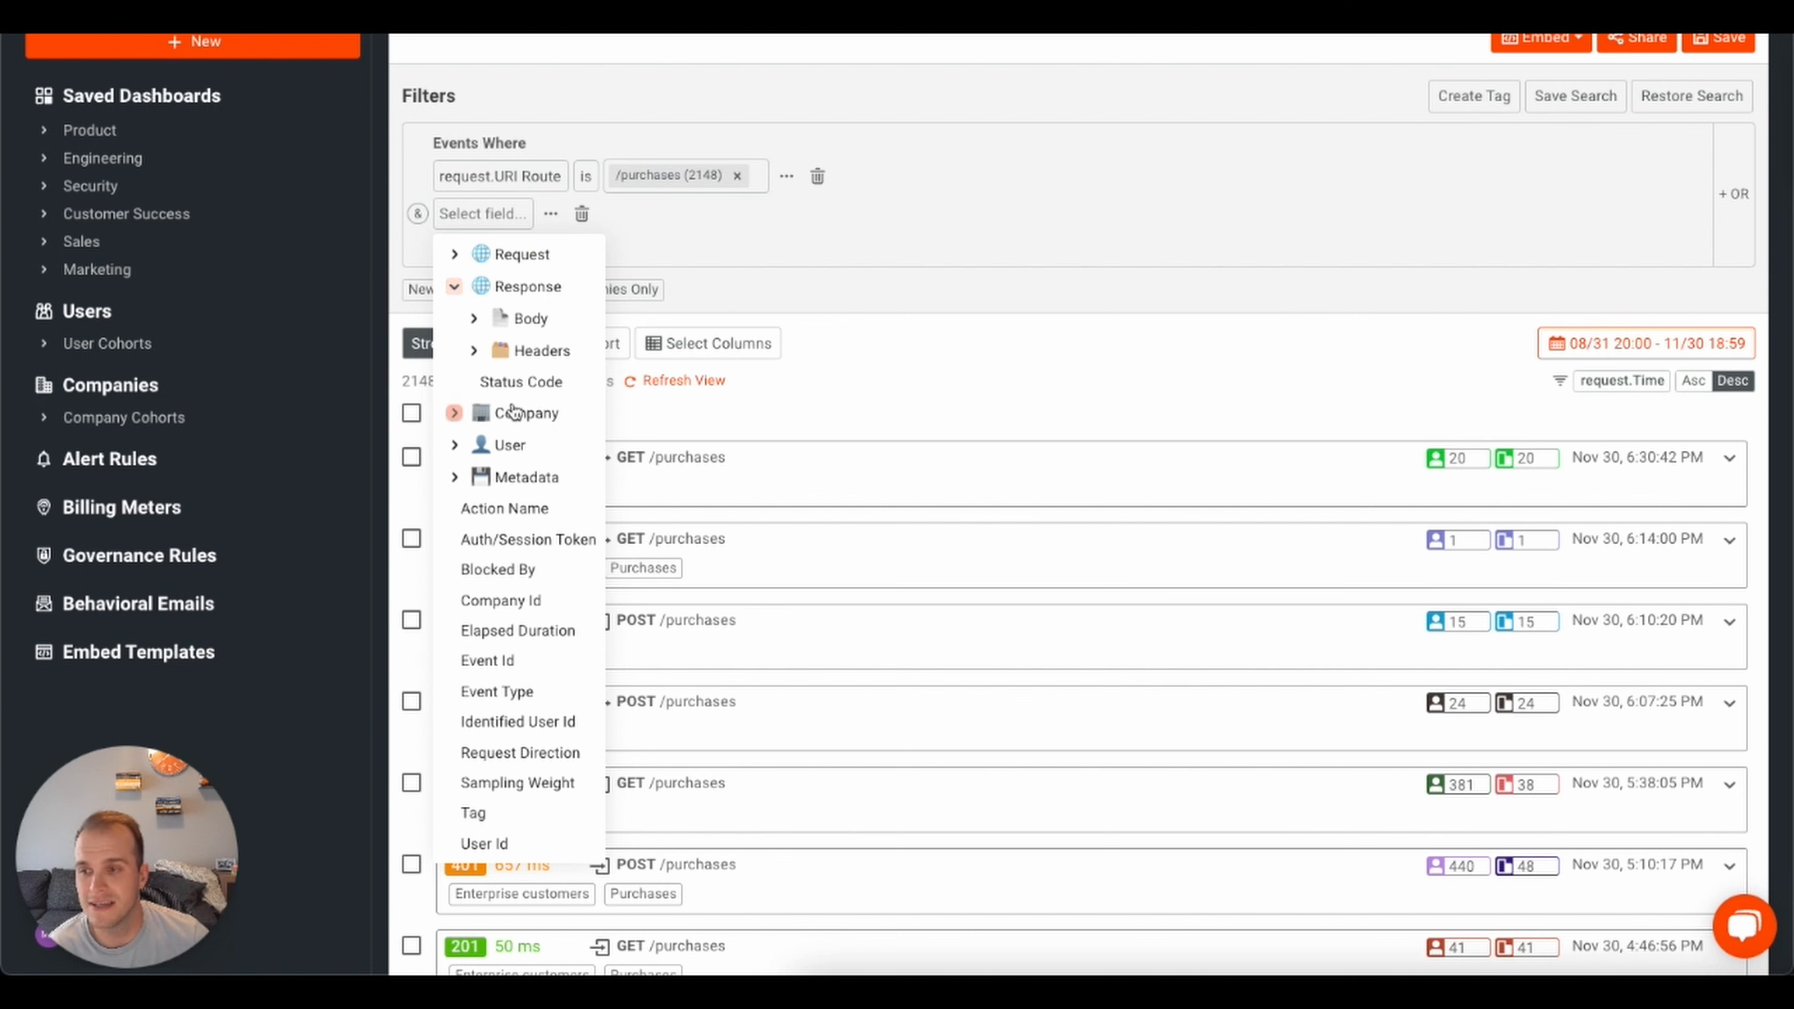
left_click(526, 386)
left_click(665, 214)
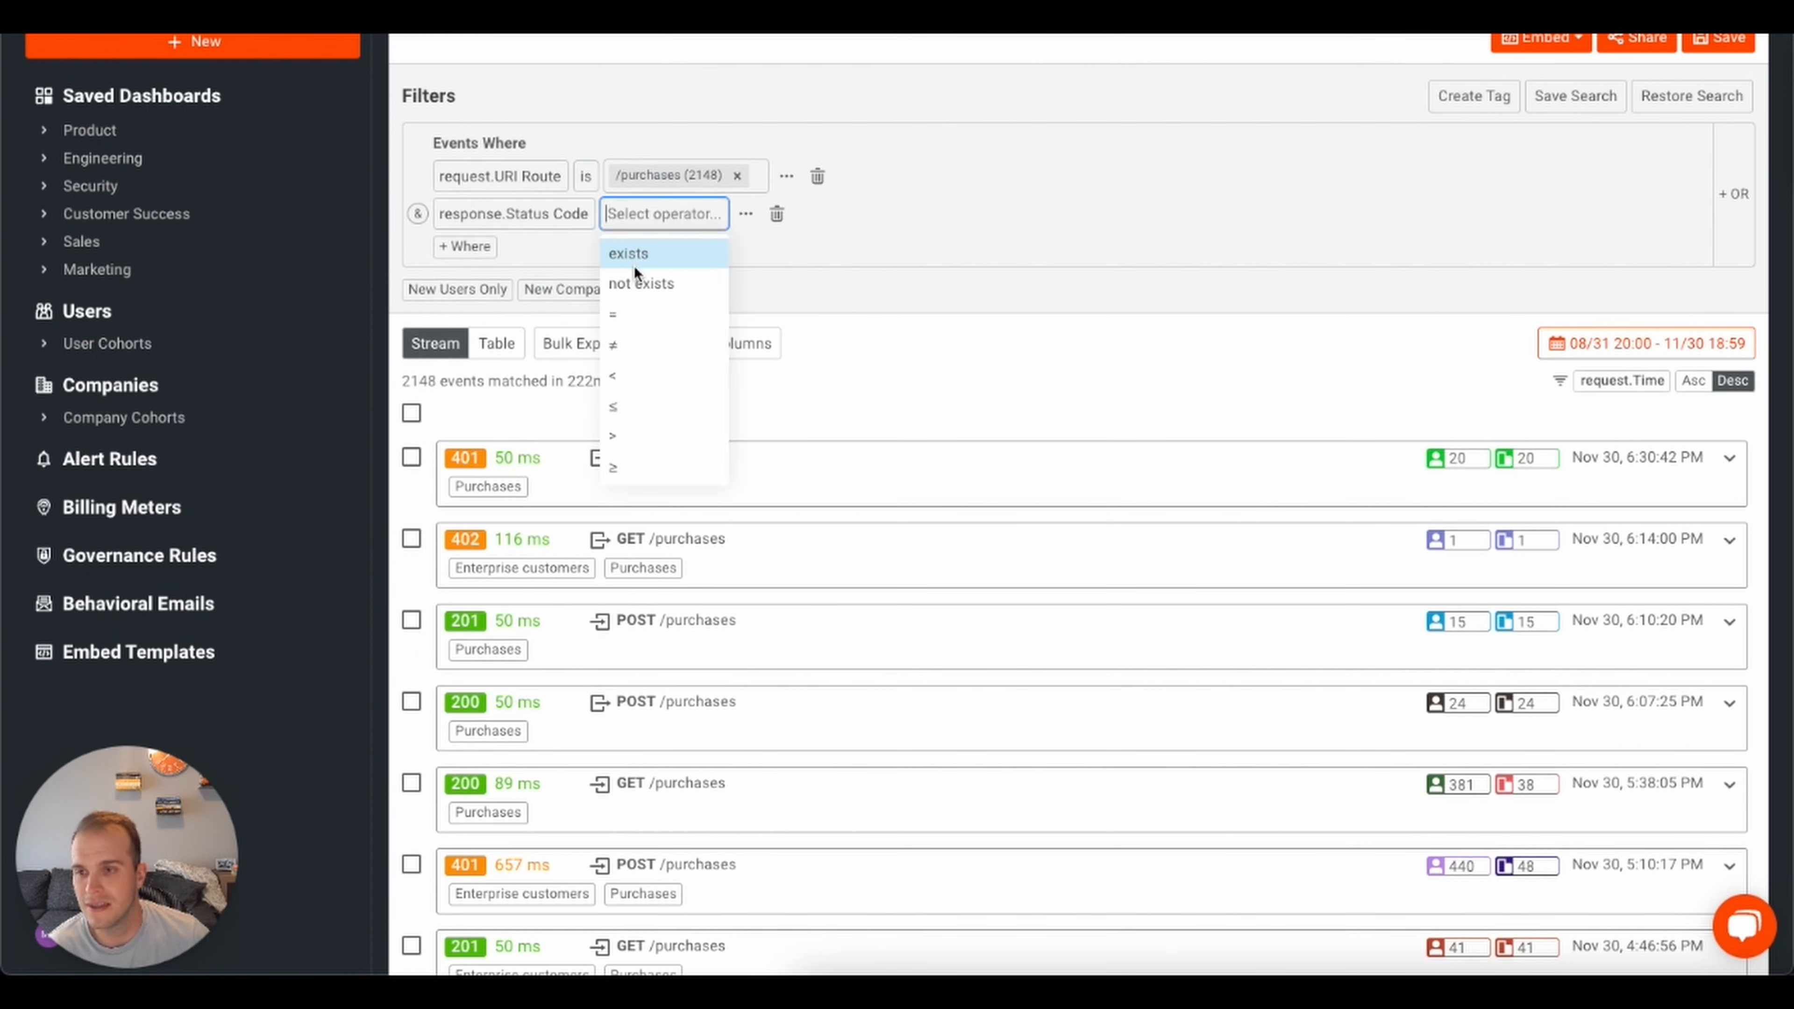
left_click(629, 345)
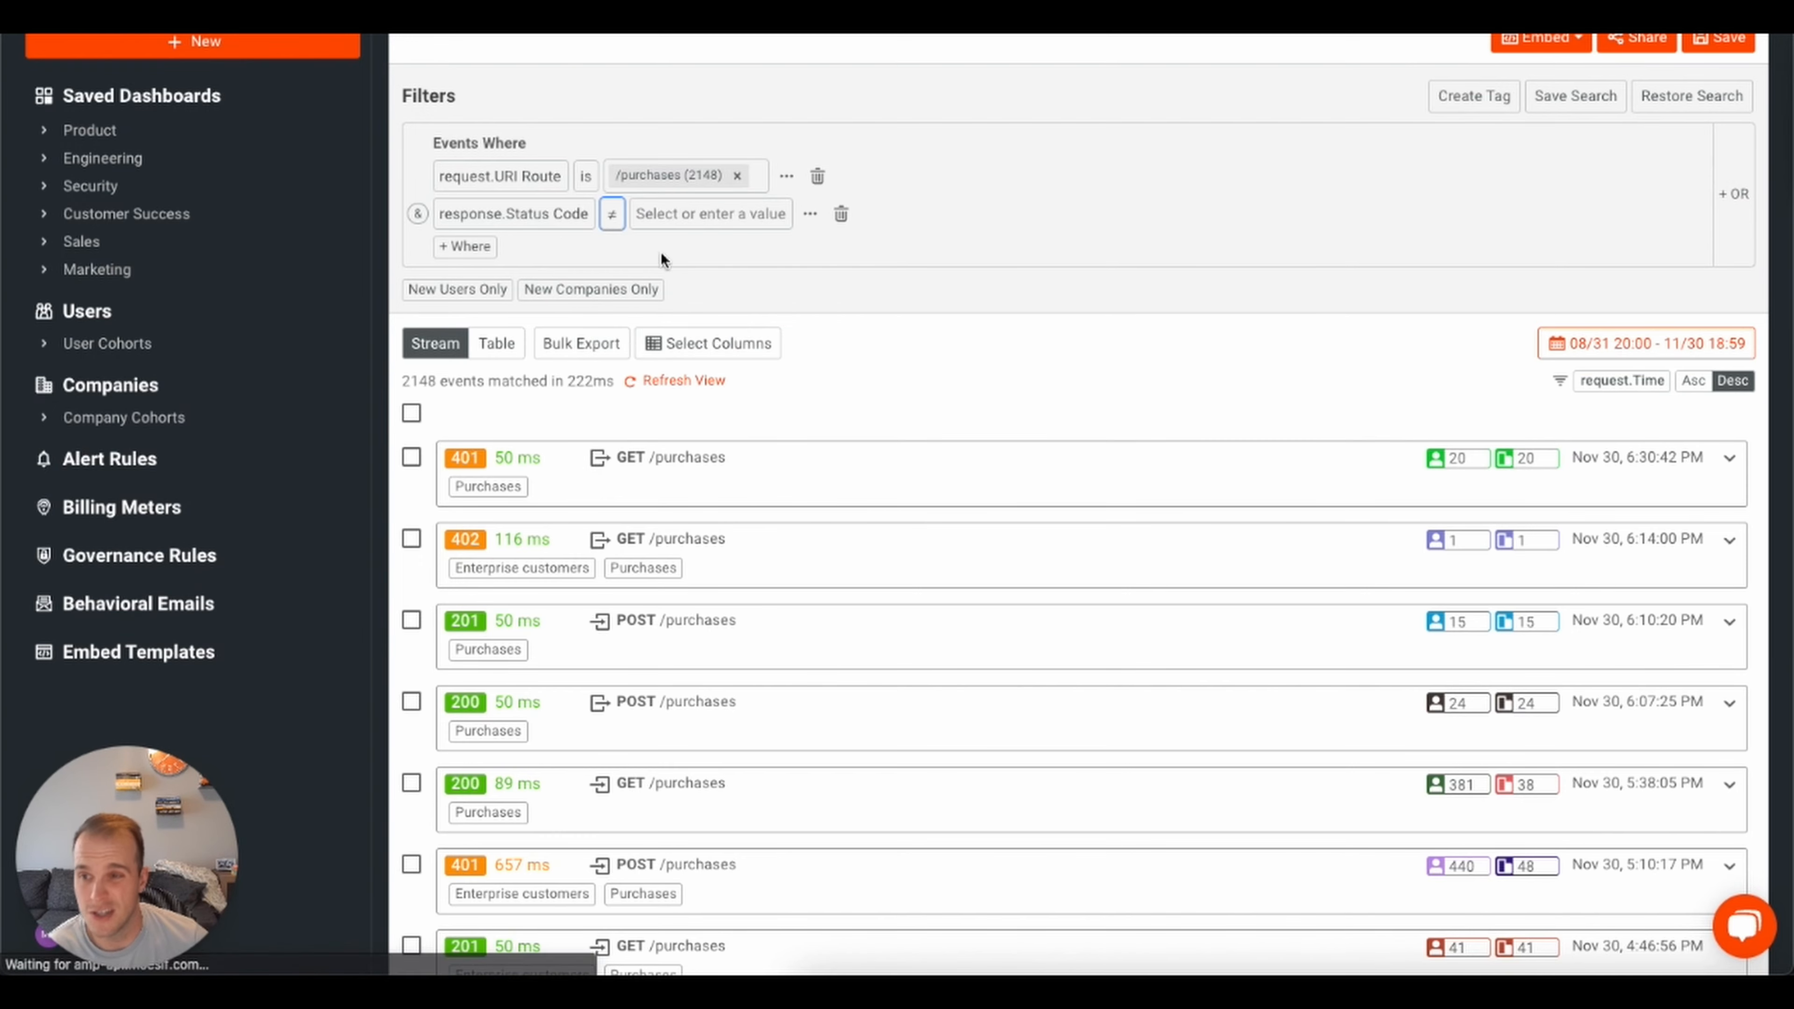
Set 200 OK and 201 Created as the status codes excluded by the second filter condition
left_click(680, 209)
type("201")
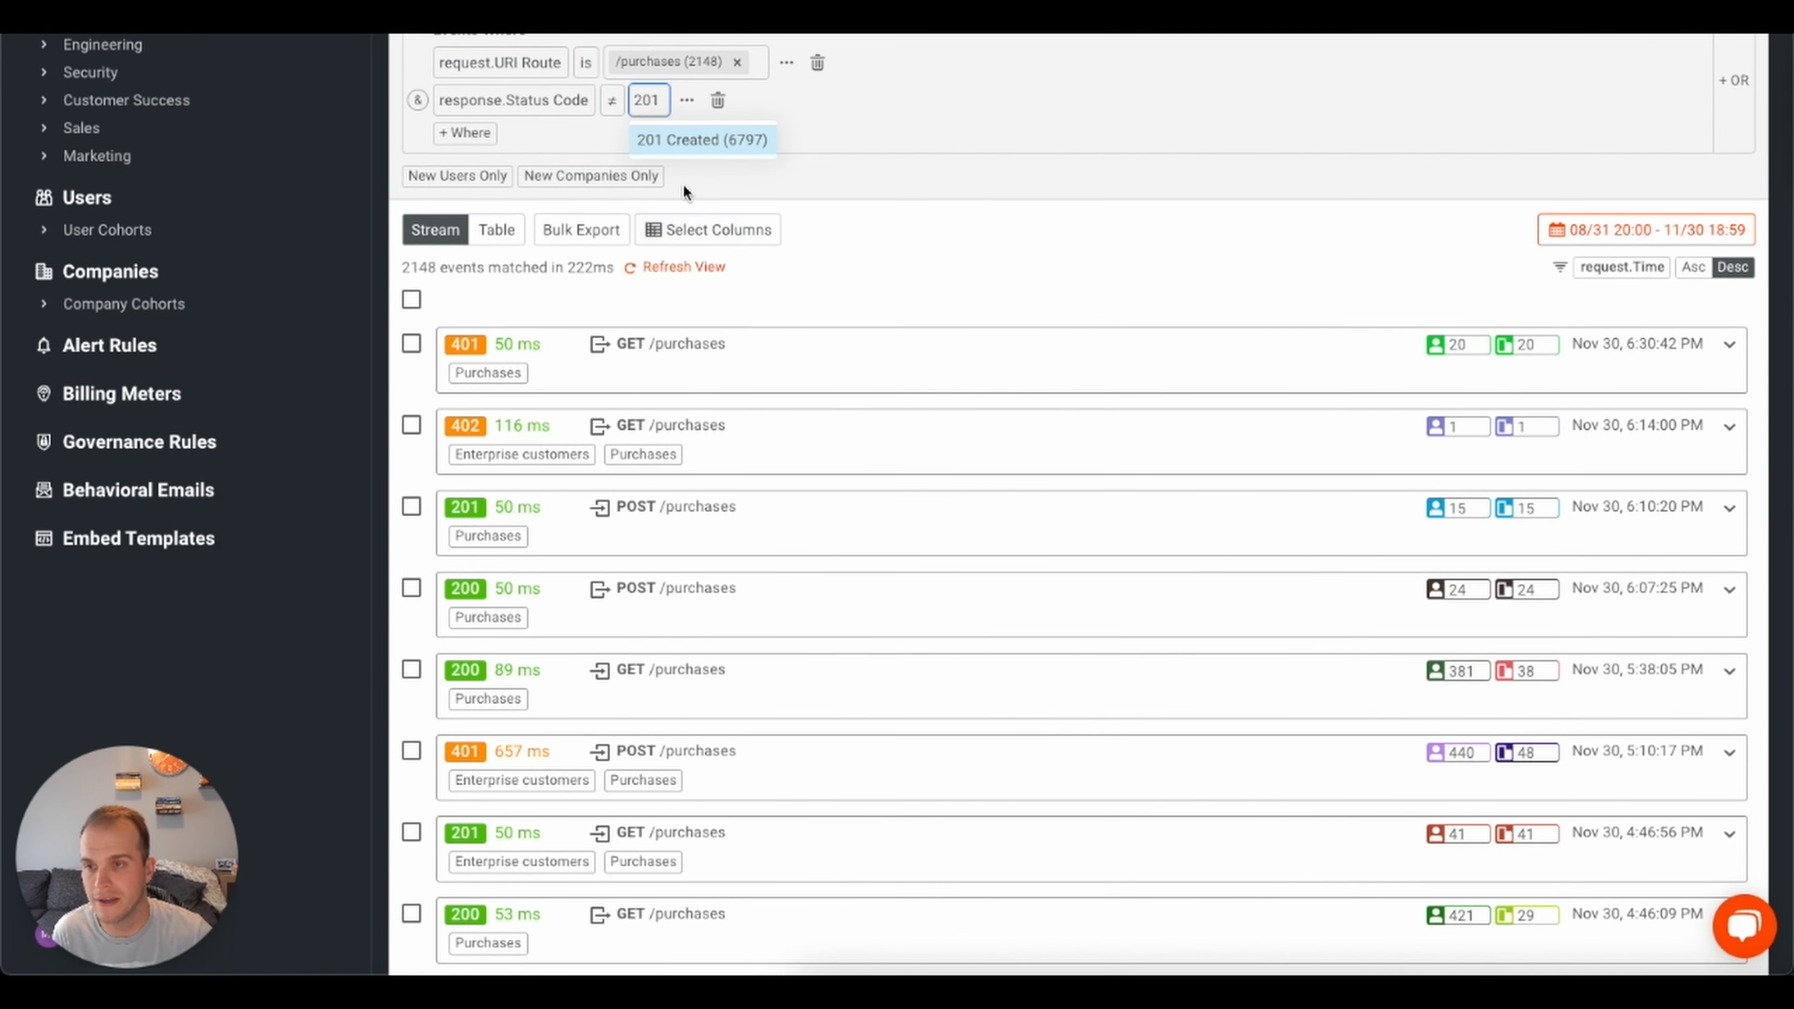
key("BackSpace")
type("0")
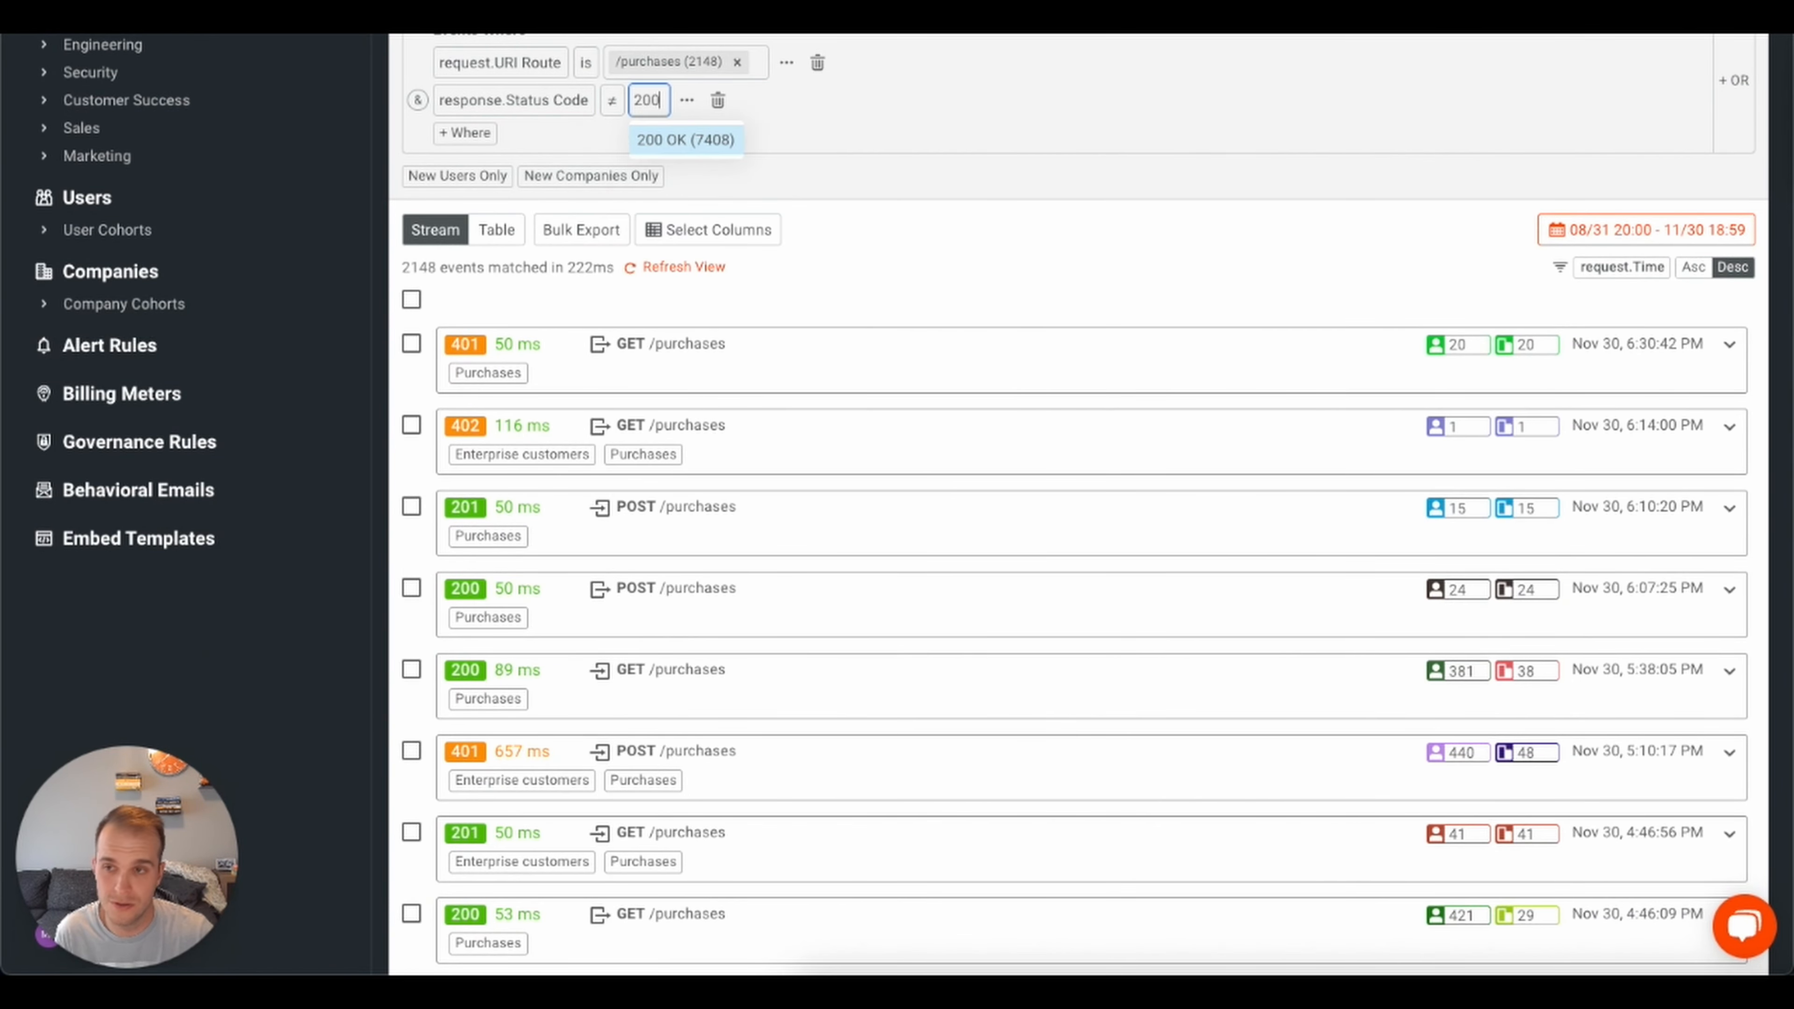
key("Return")
type("201")
left_click(677, 150)
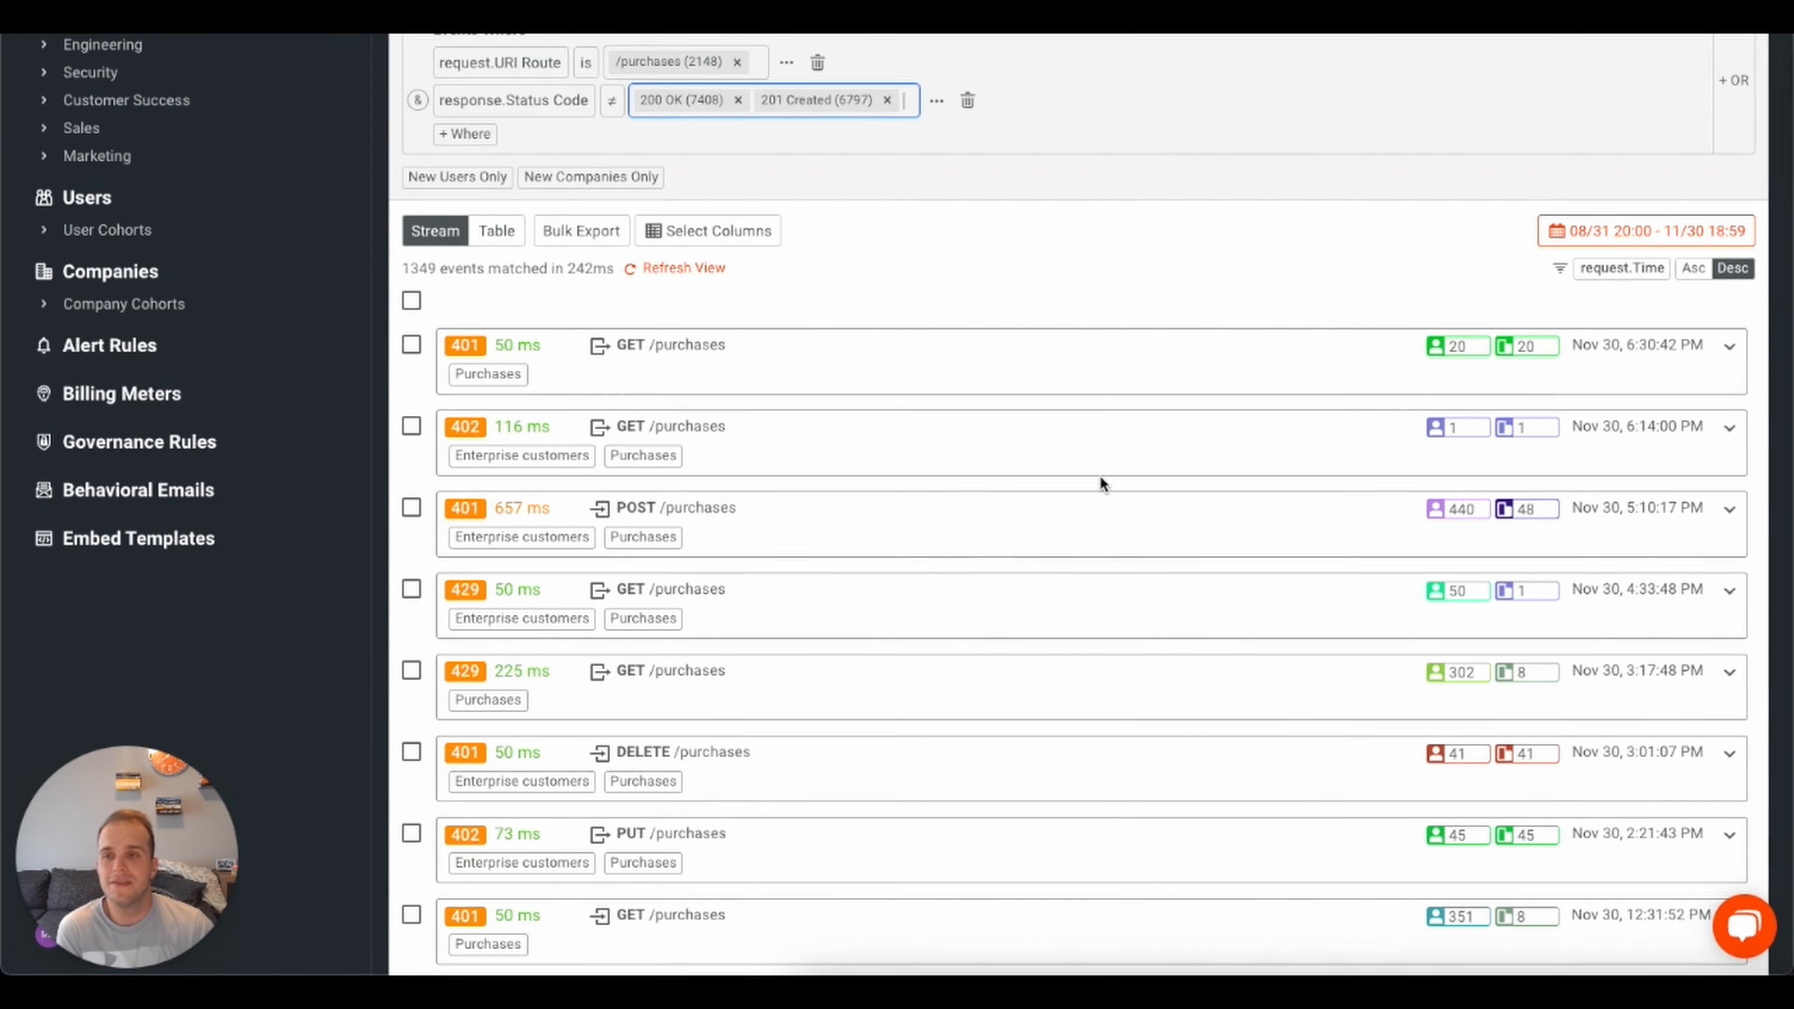
scroll(1037, 643, "down", 1)
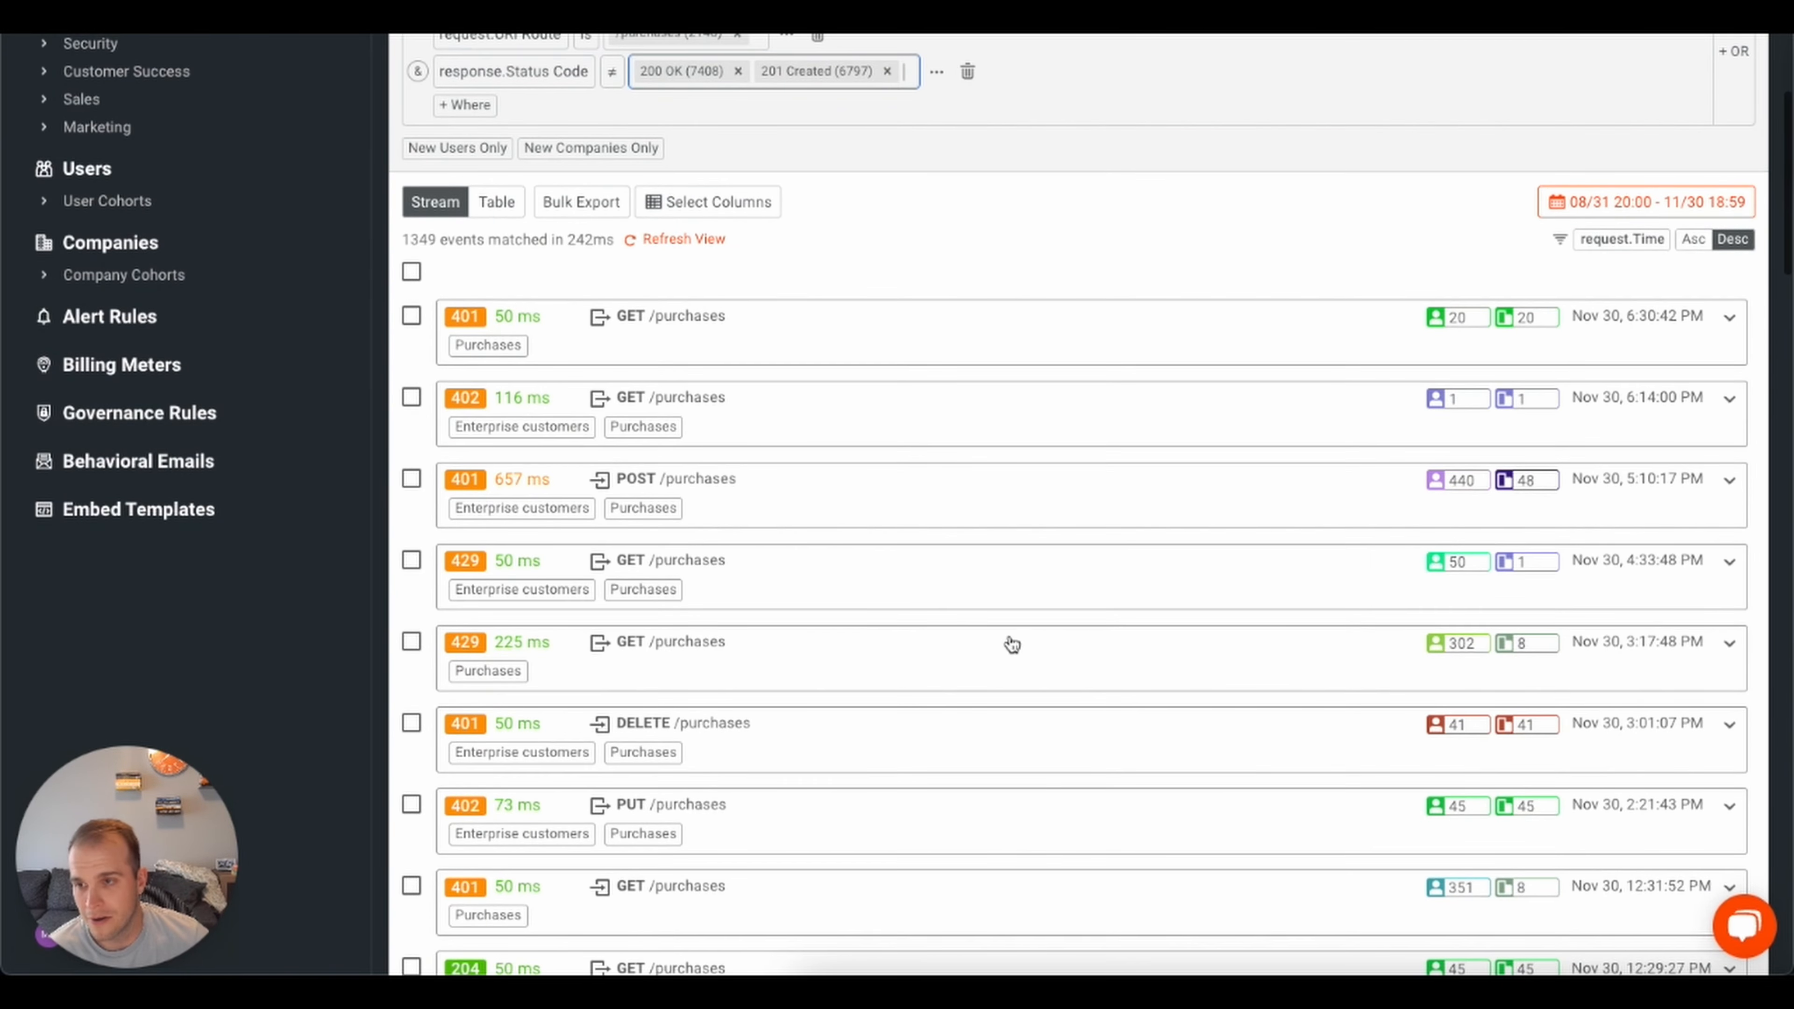
scroll(536, 474, "down", 4)
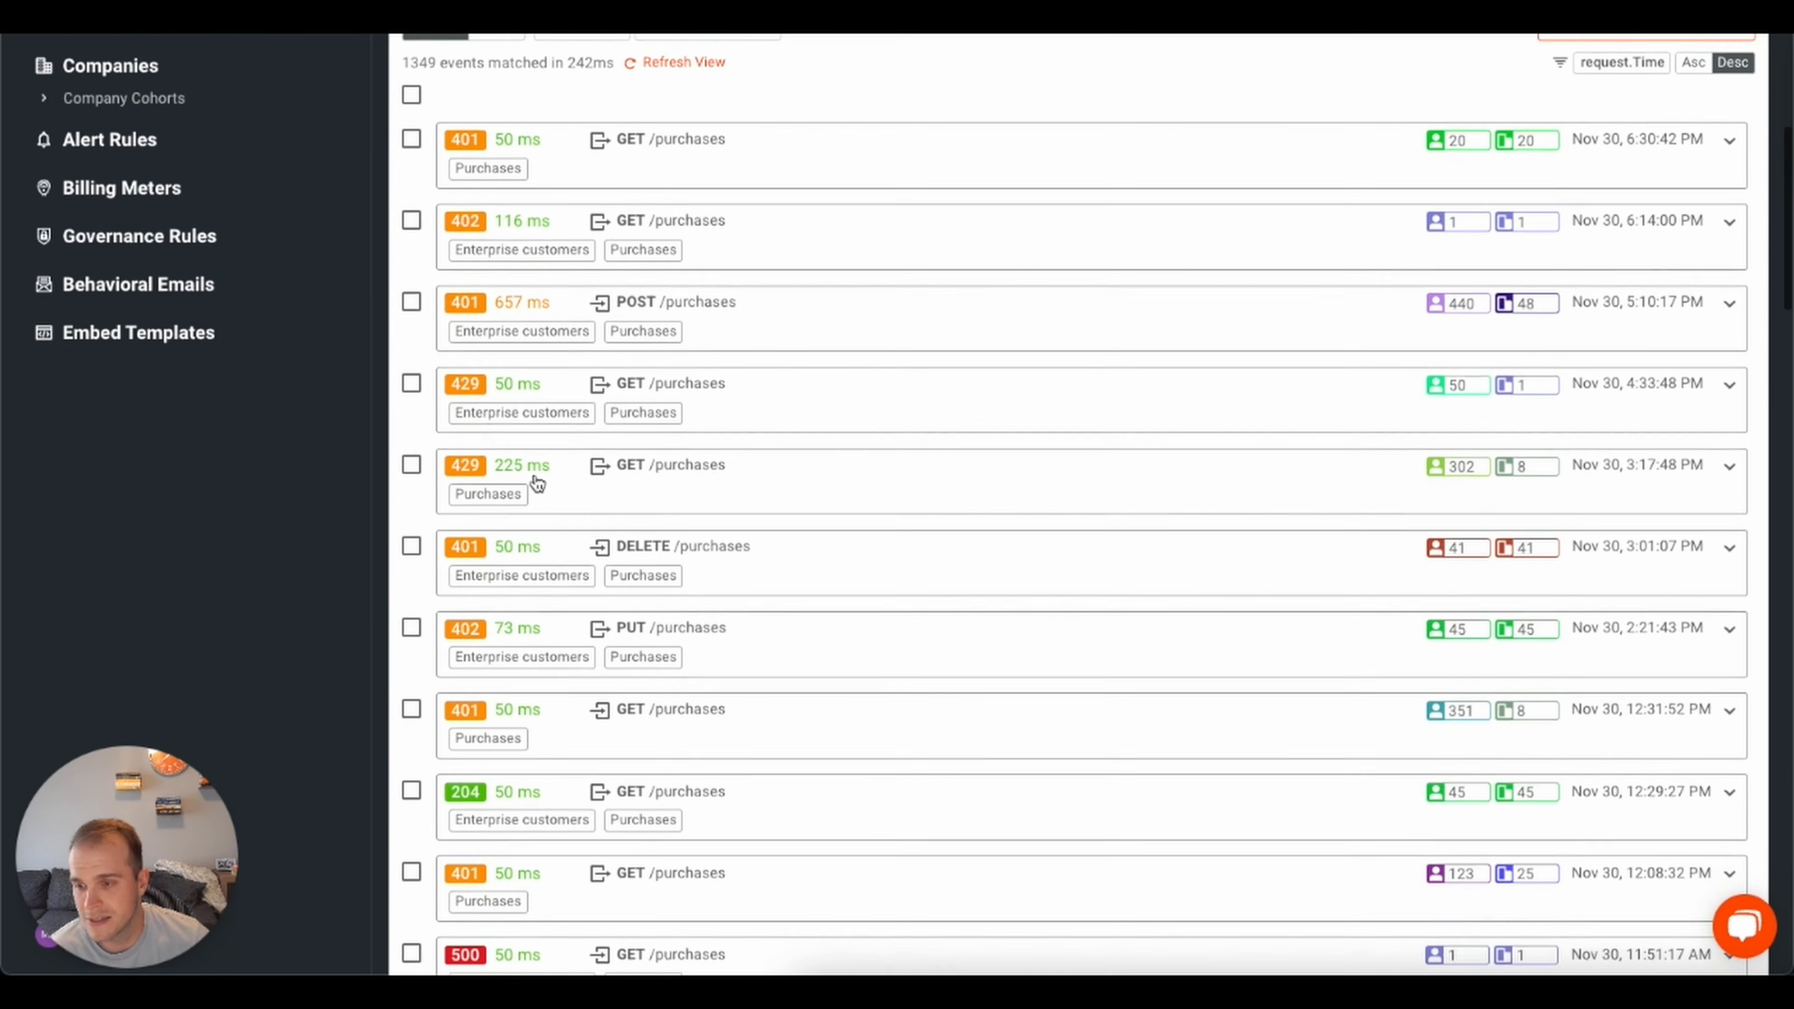
scroll(1062, 592, "up", 5)
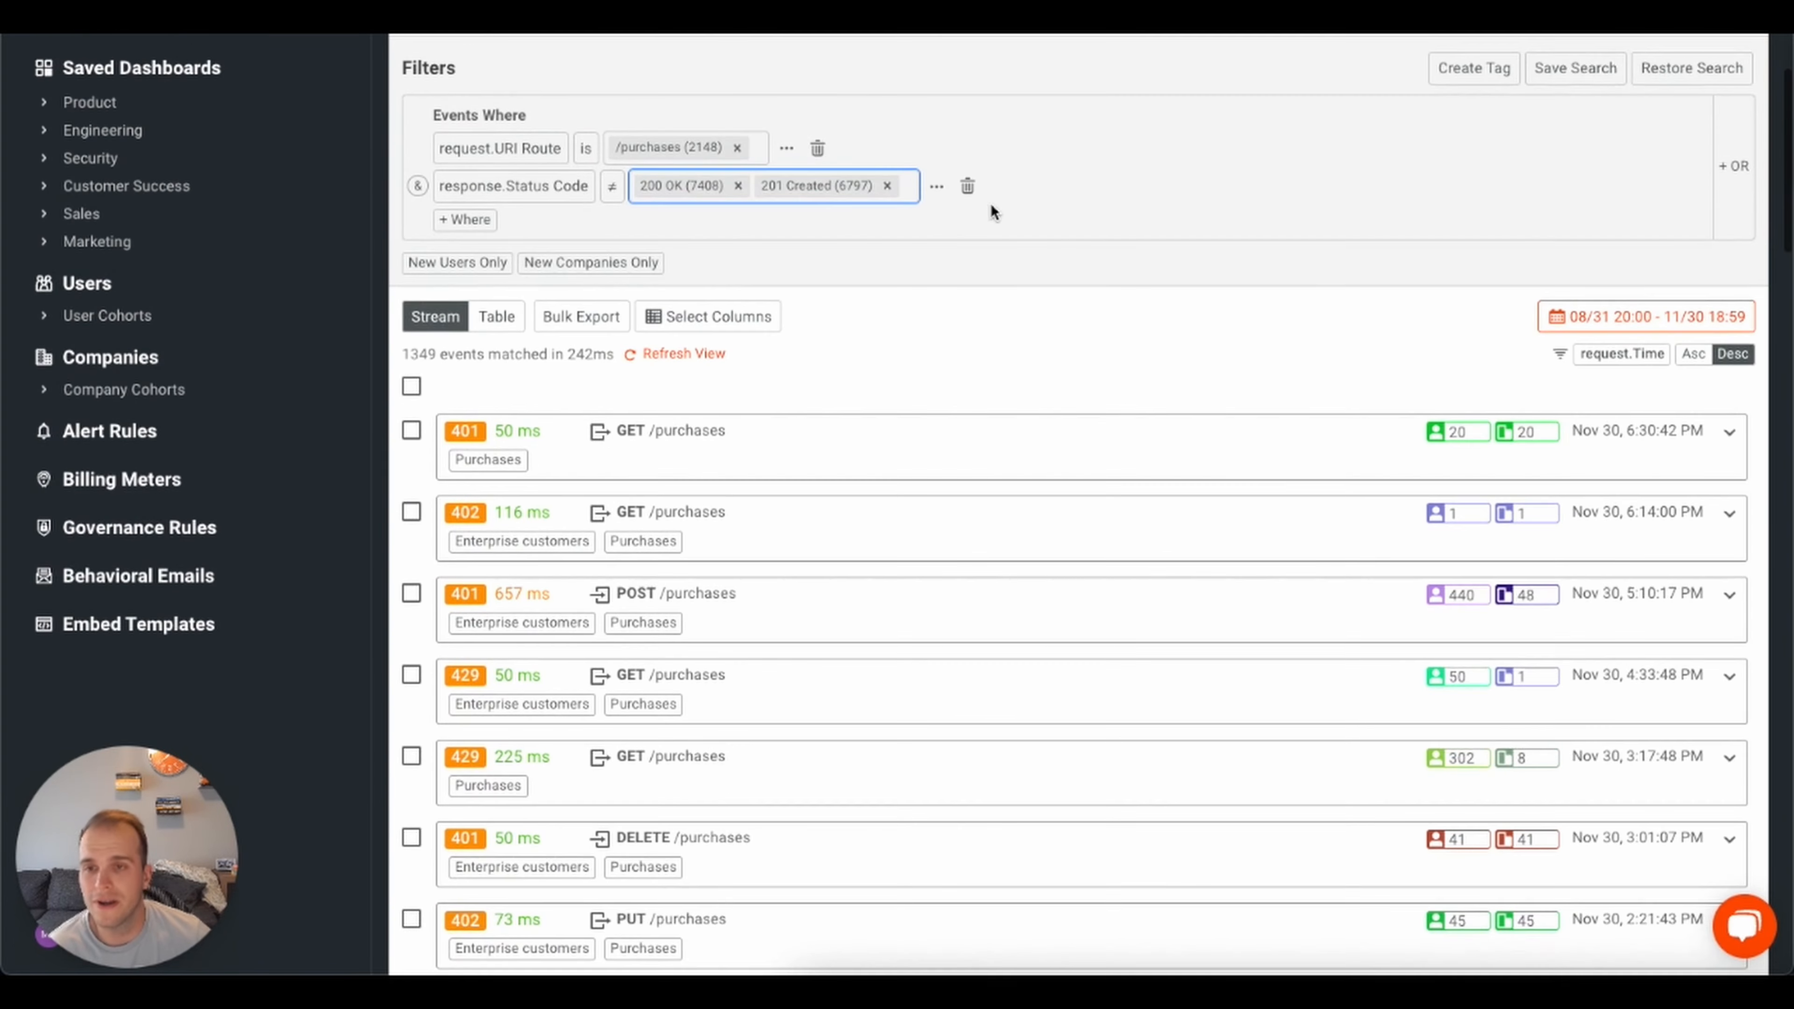
Exclude 204 No Content as well in the Status Code filter condition and look through the remaining /purchases events
left_click(908, 183)
type("204")
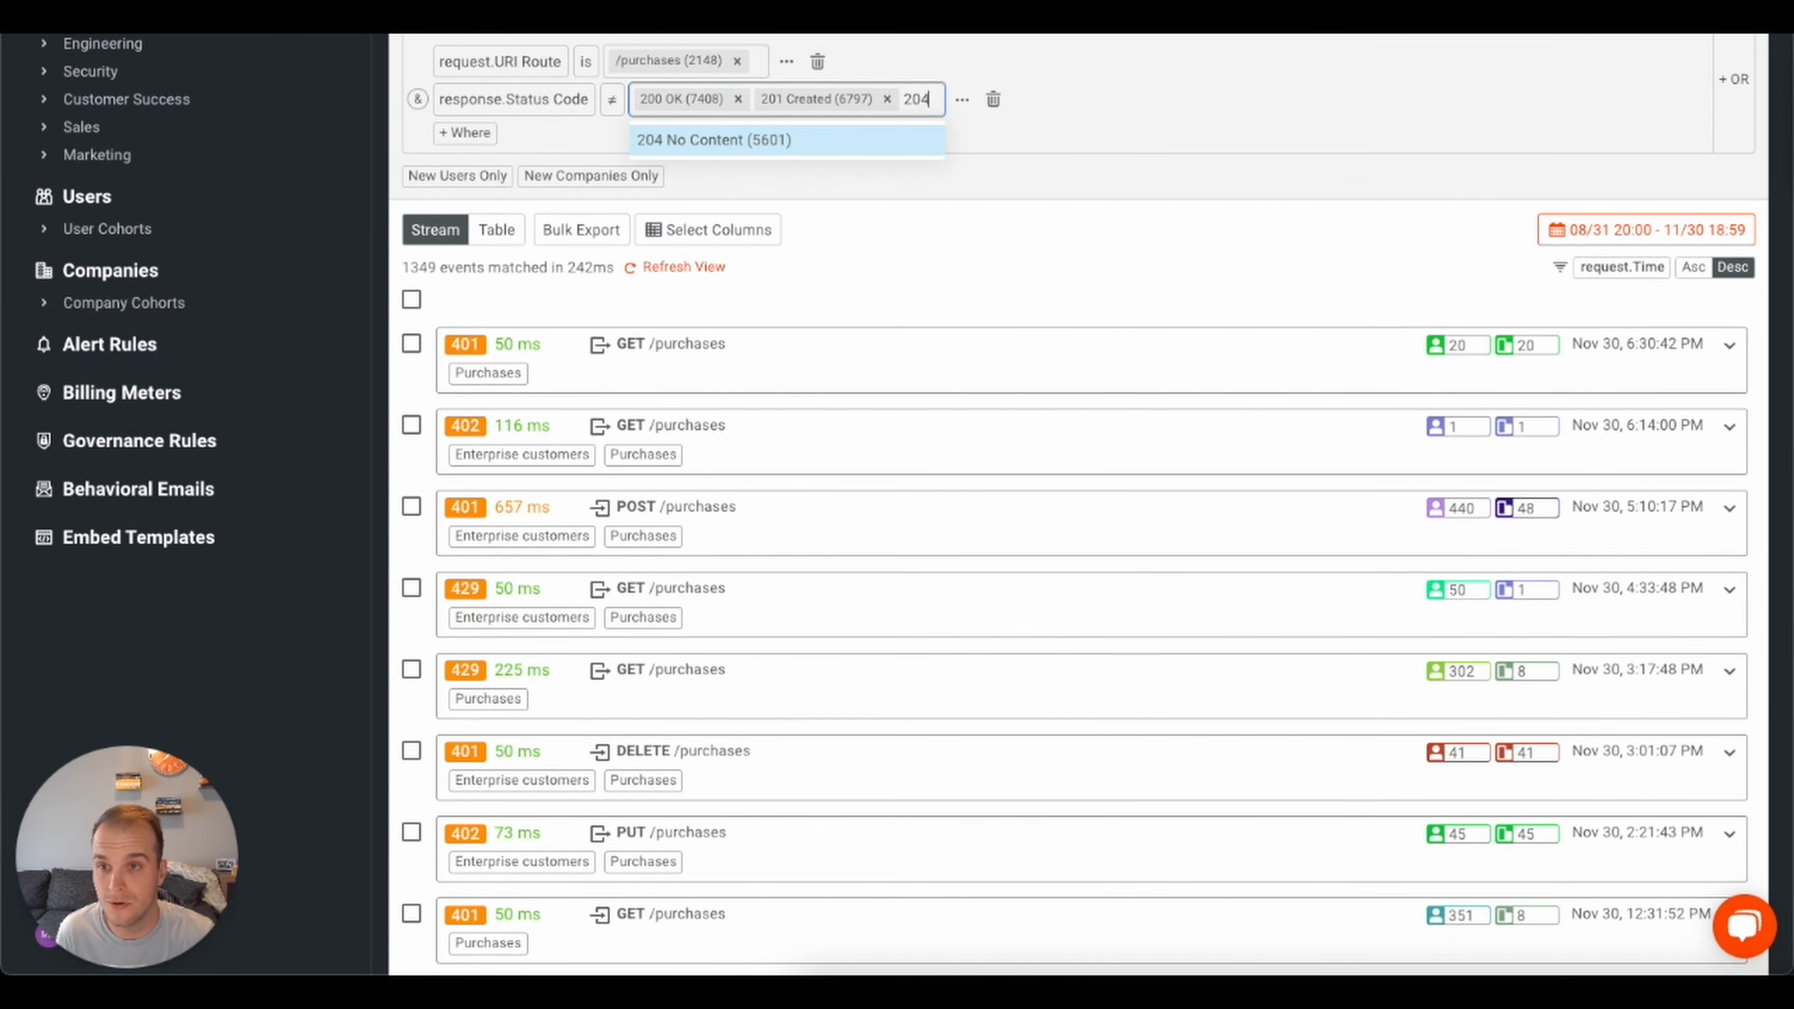
key("Return")
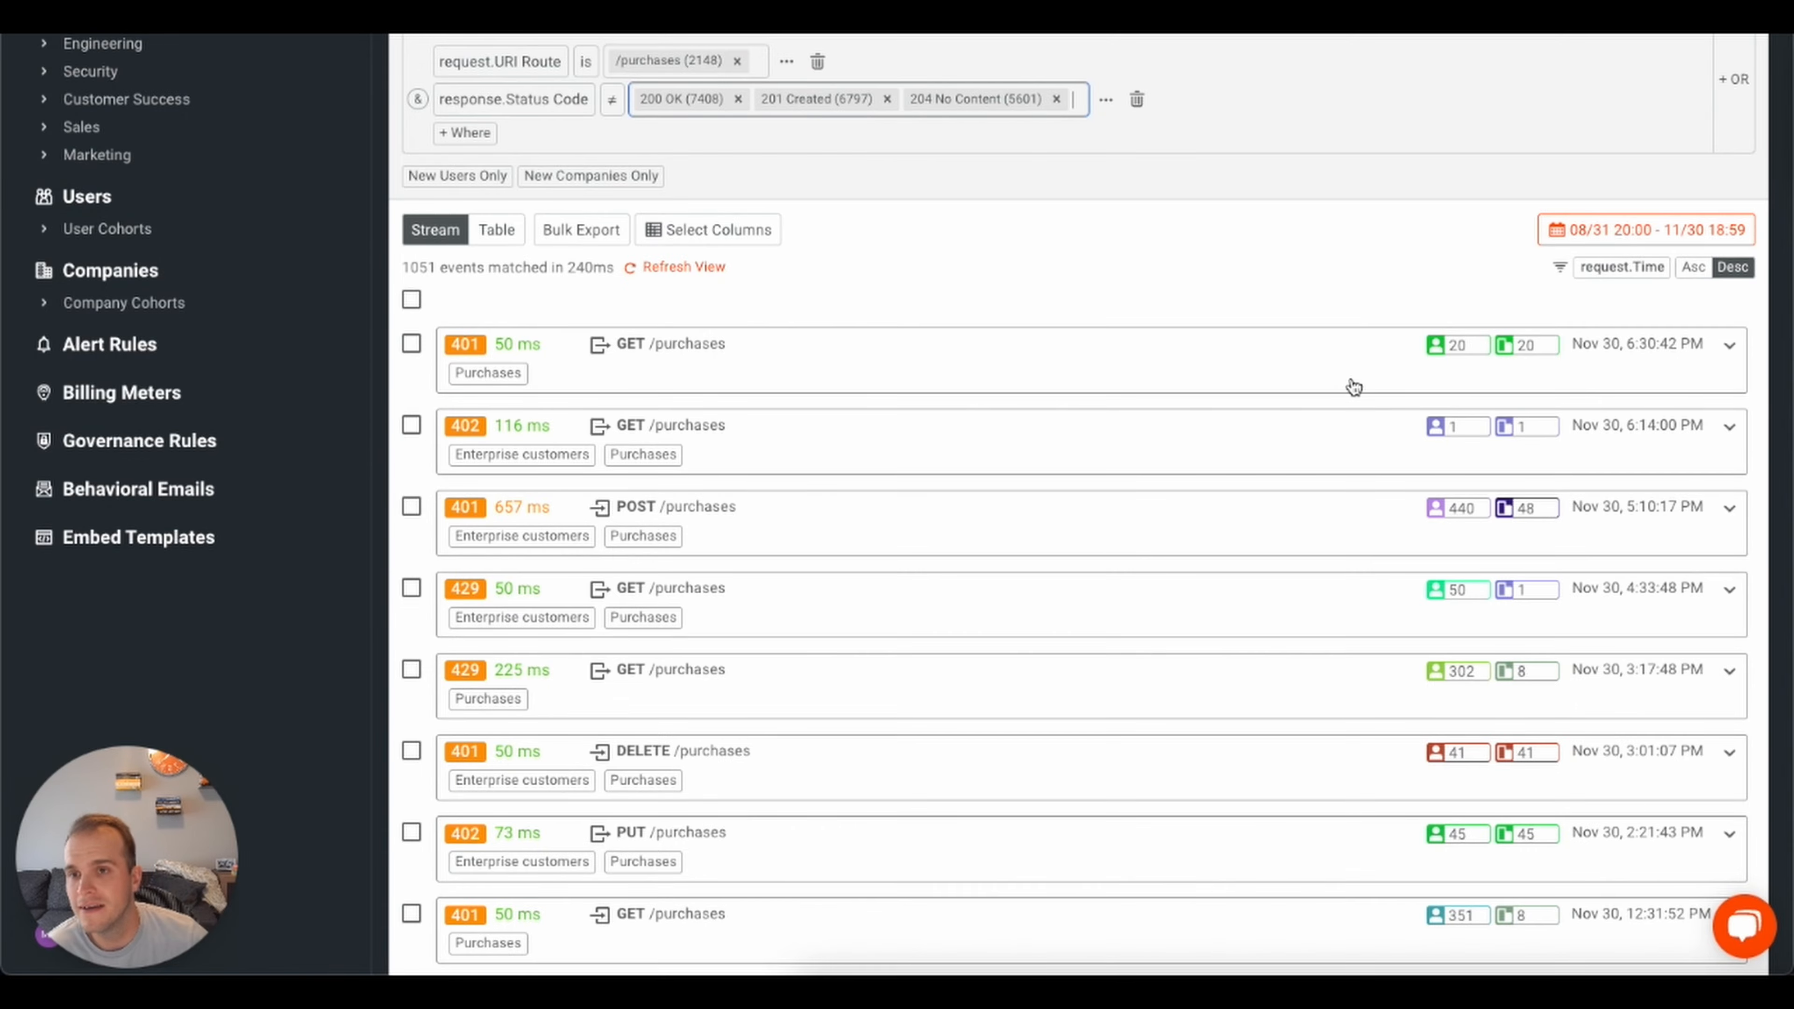
scroll(1353, 386, "down", 3)
scroll(1353, 386, "down", 10)
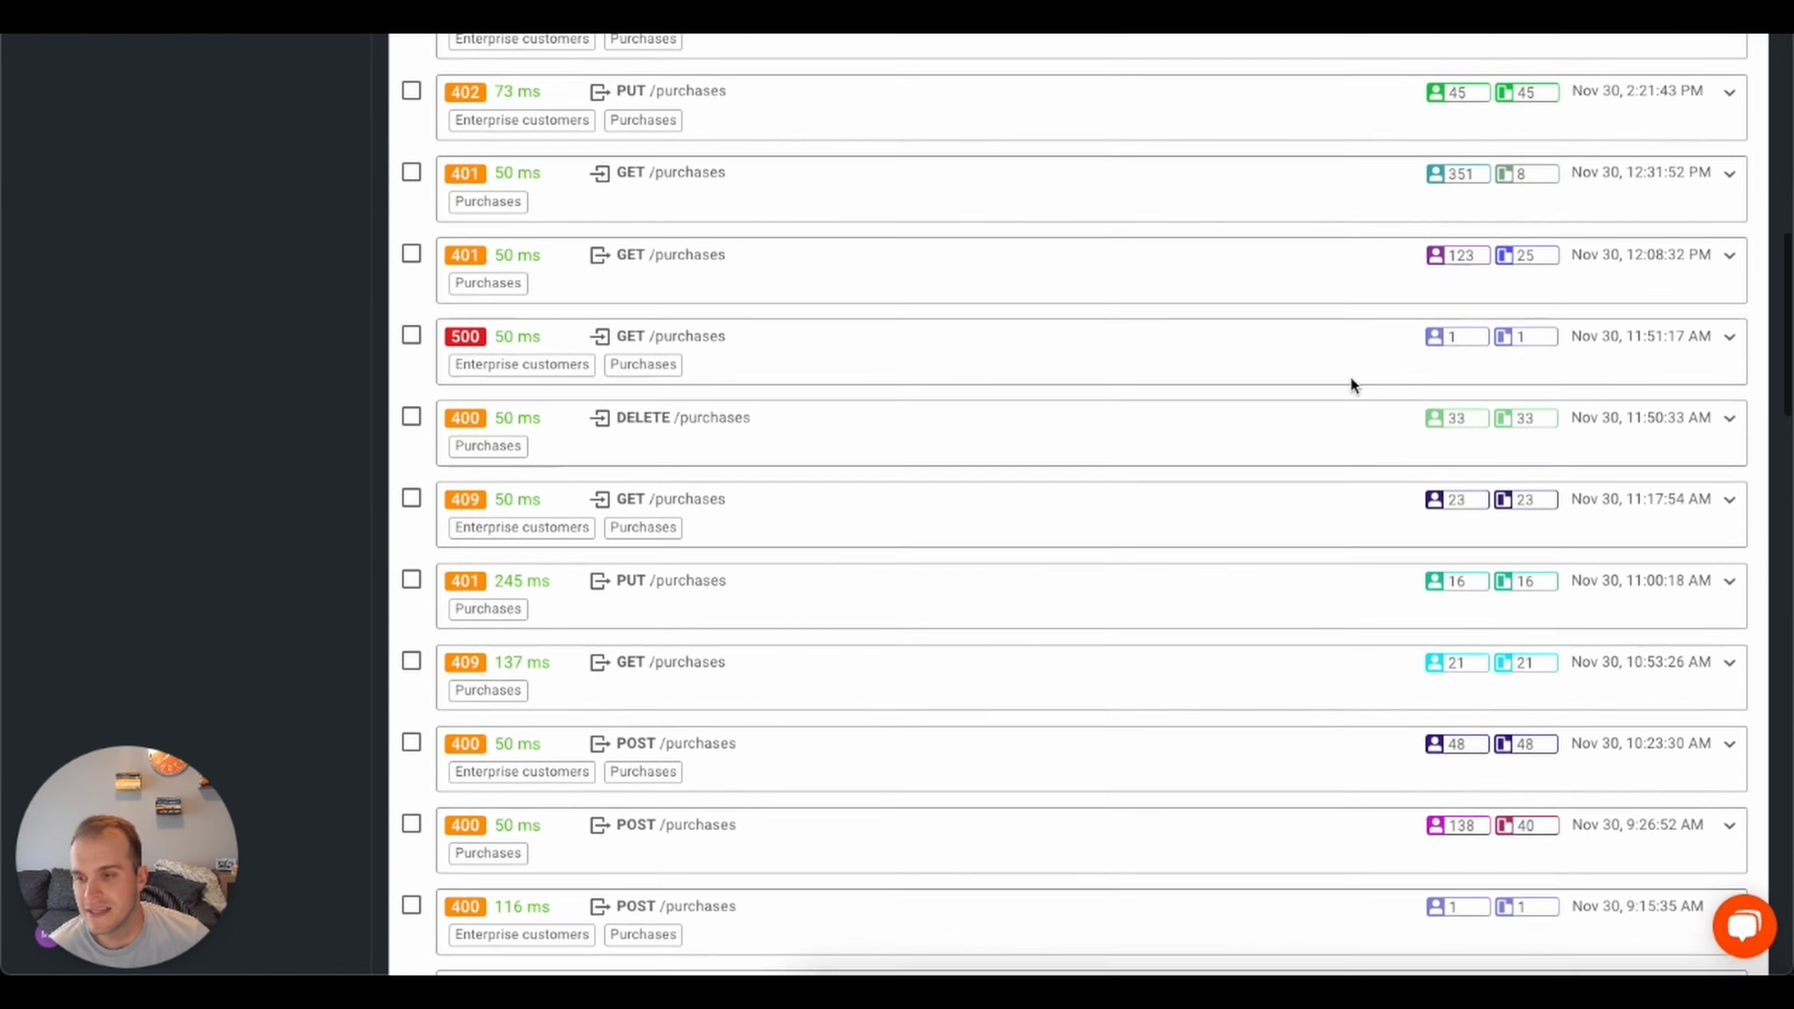
scroll(1353, 386, "up", 13)
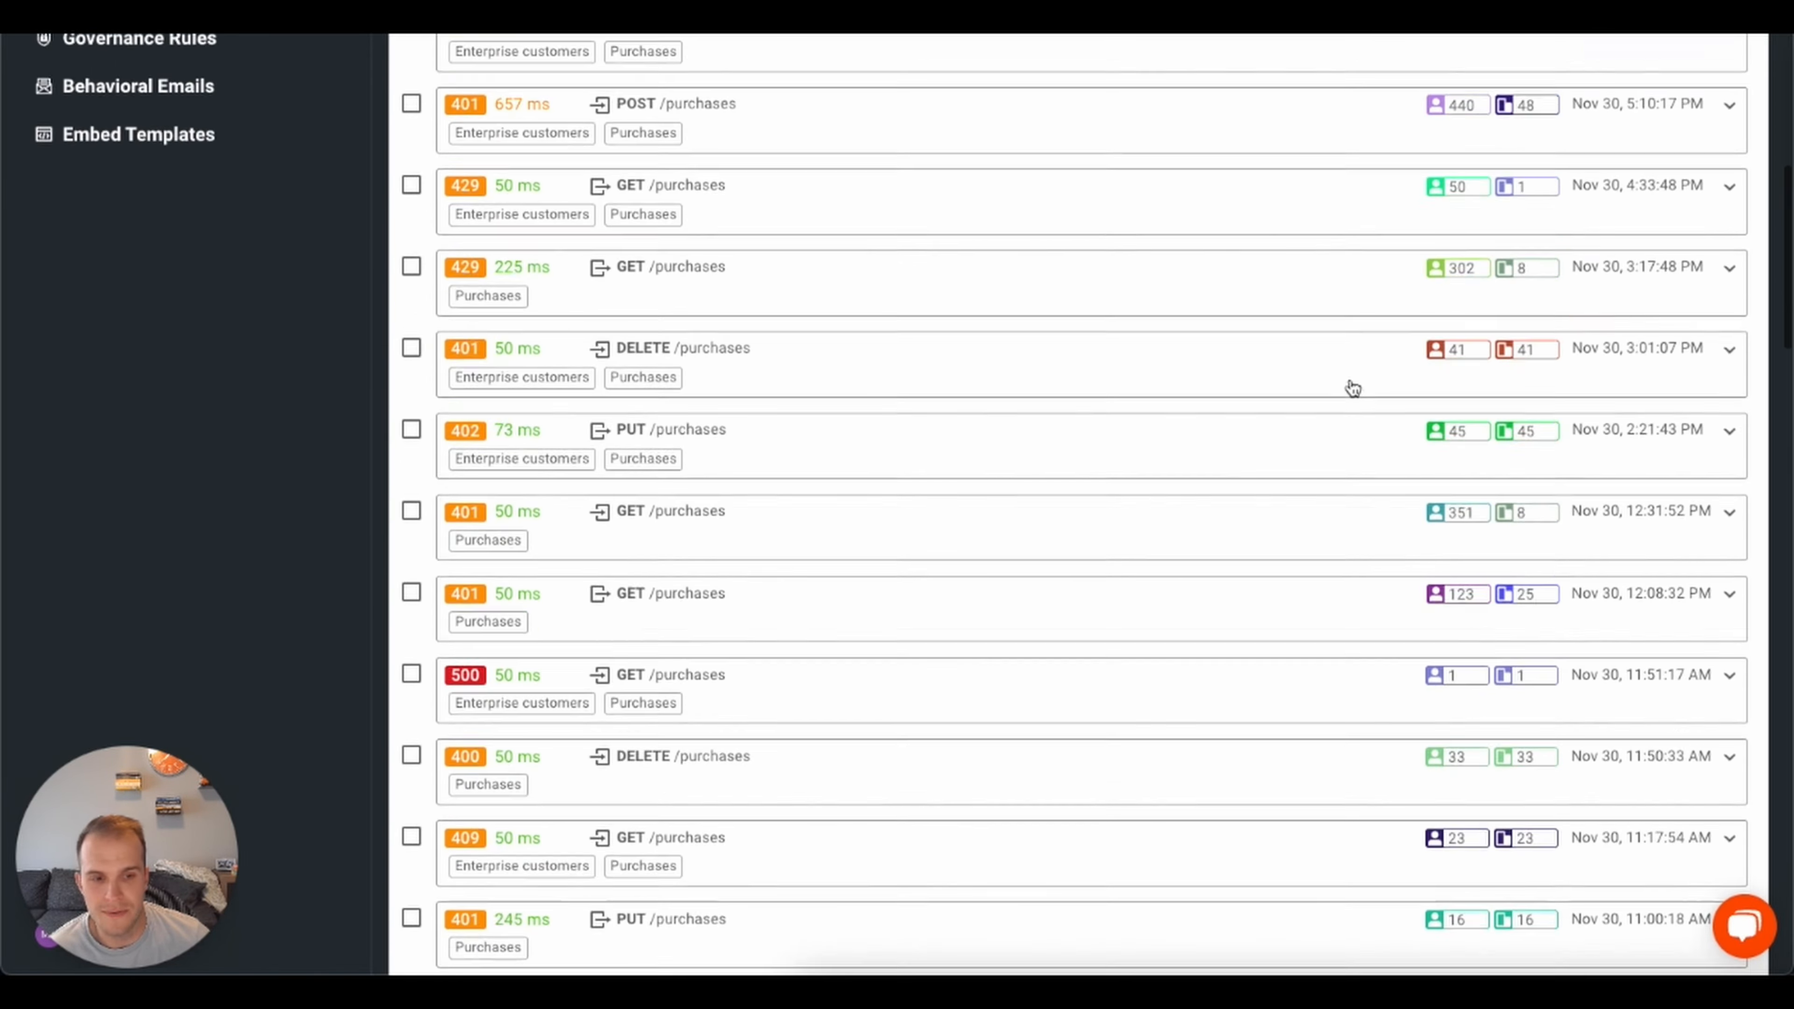
scroll(1341, 385, "up", 3)
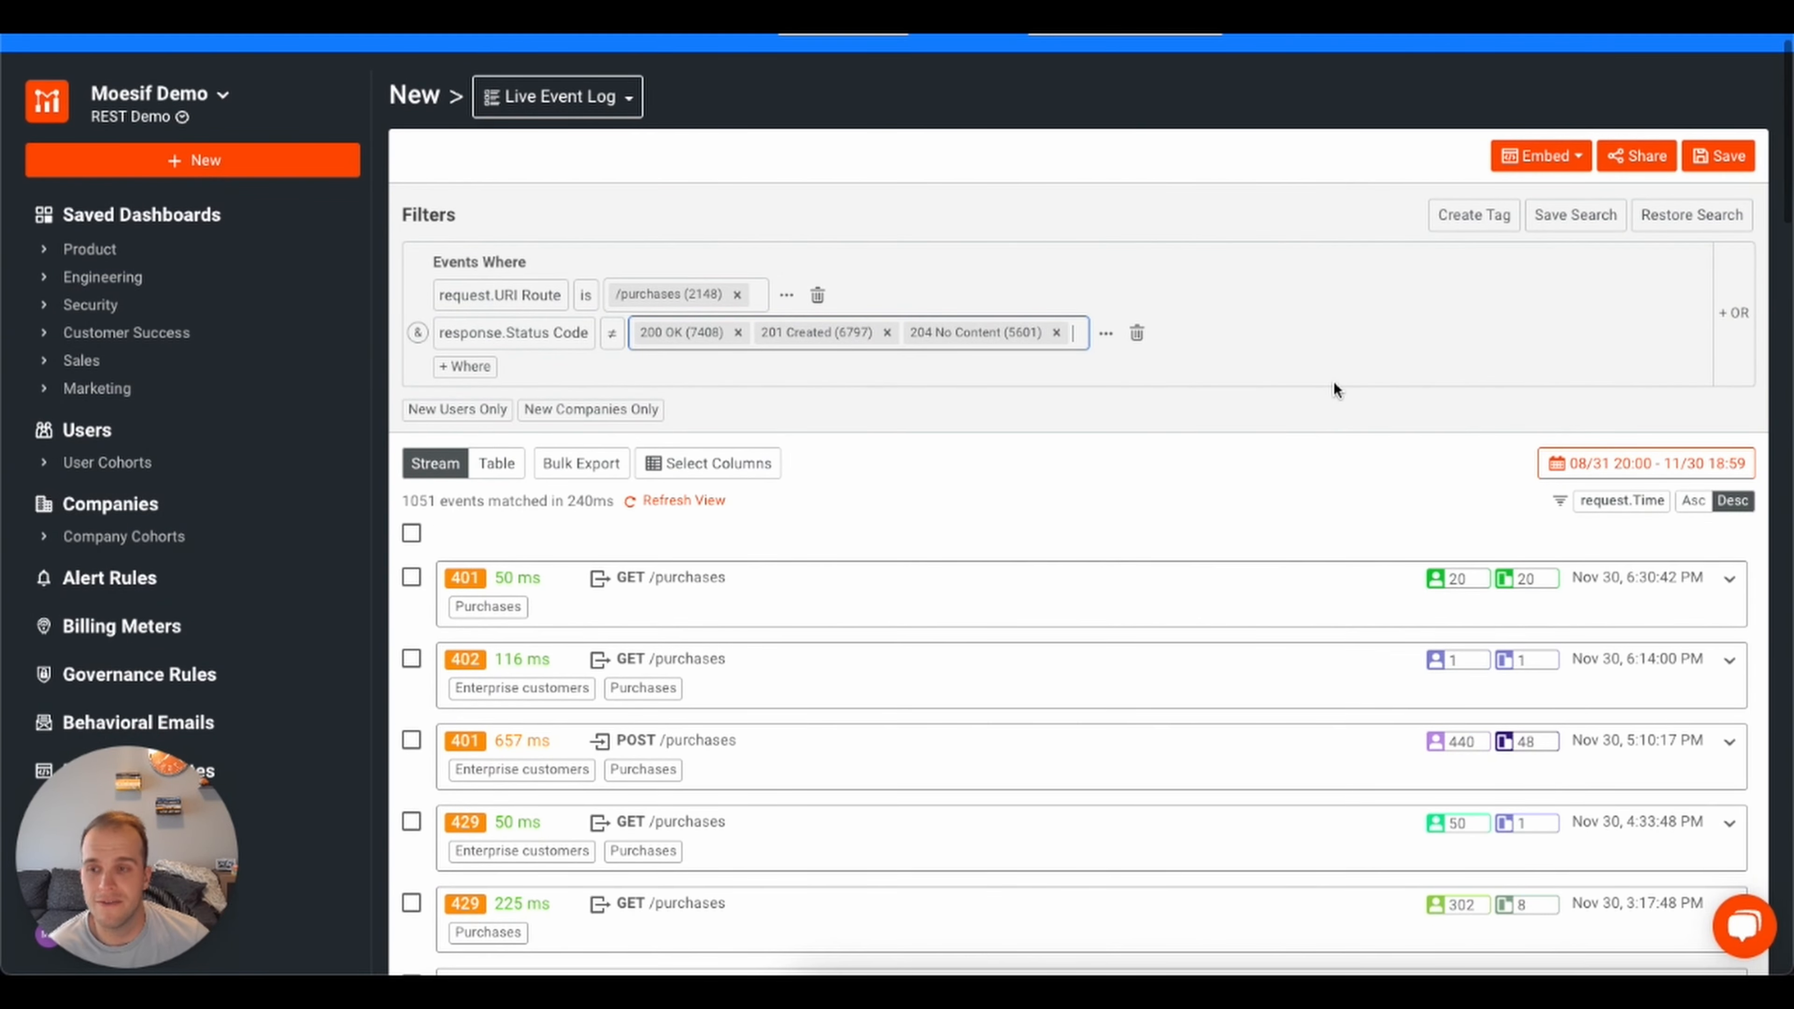
scroll(1333, 383, "down", 1)
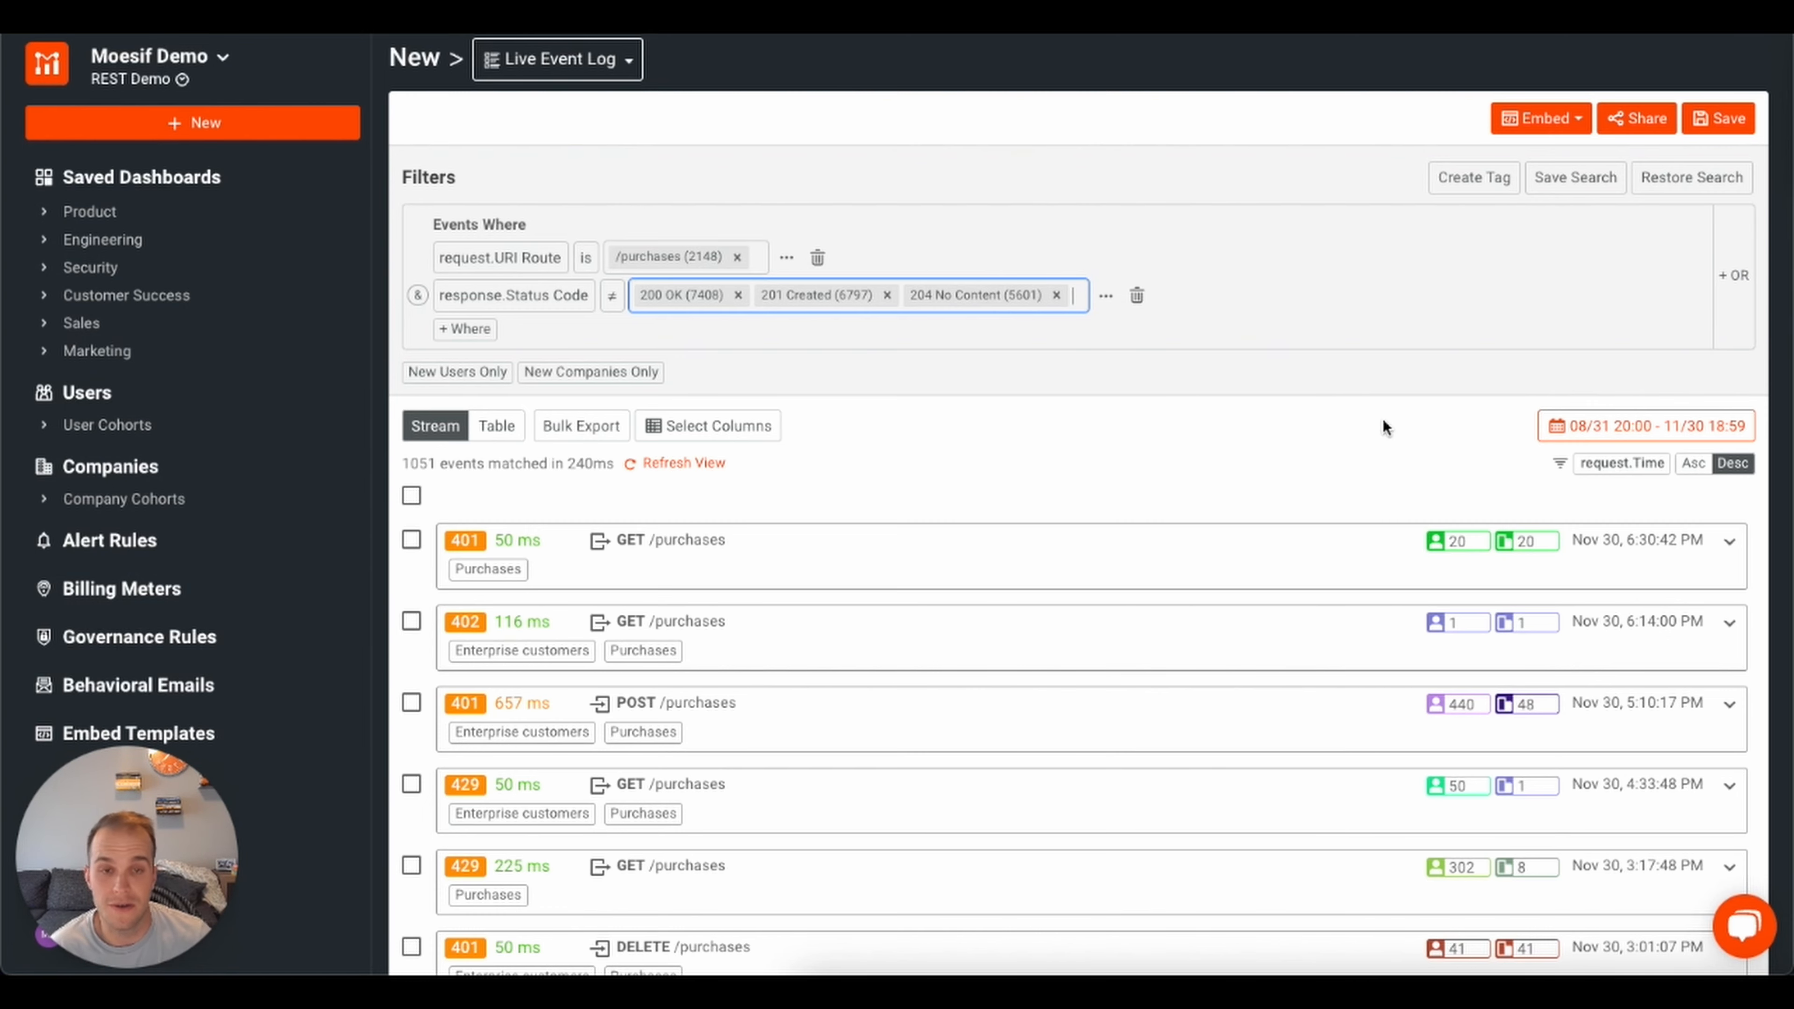
Fill in the workspace save form with the name Error Codes, Team sharing and the Customer Success dashboard, and close it without saving
left_click(1724, 121)
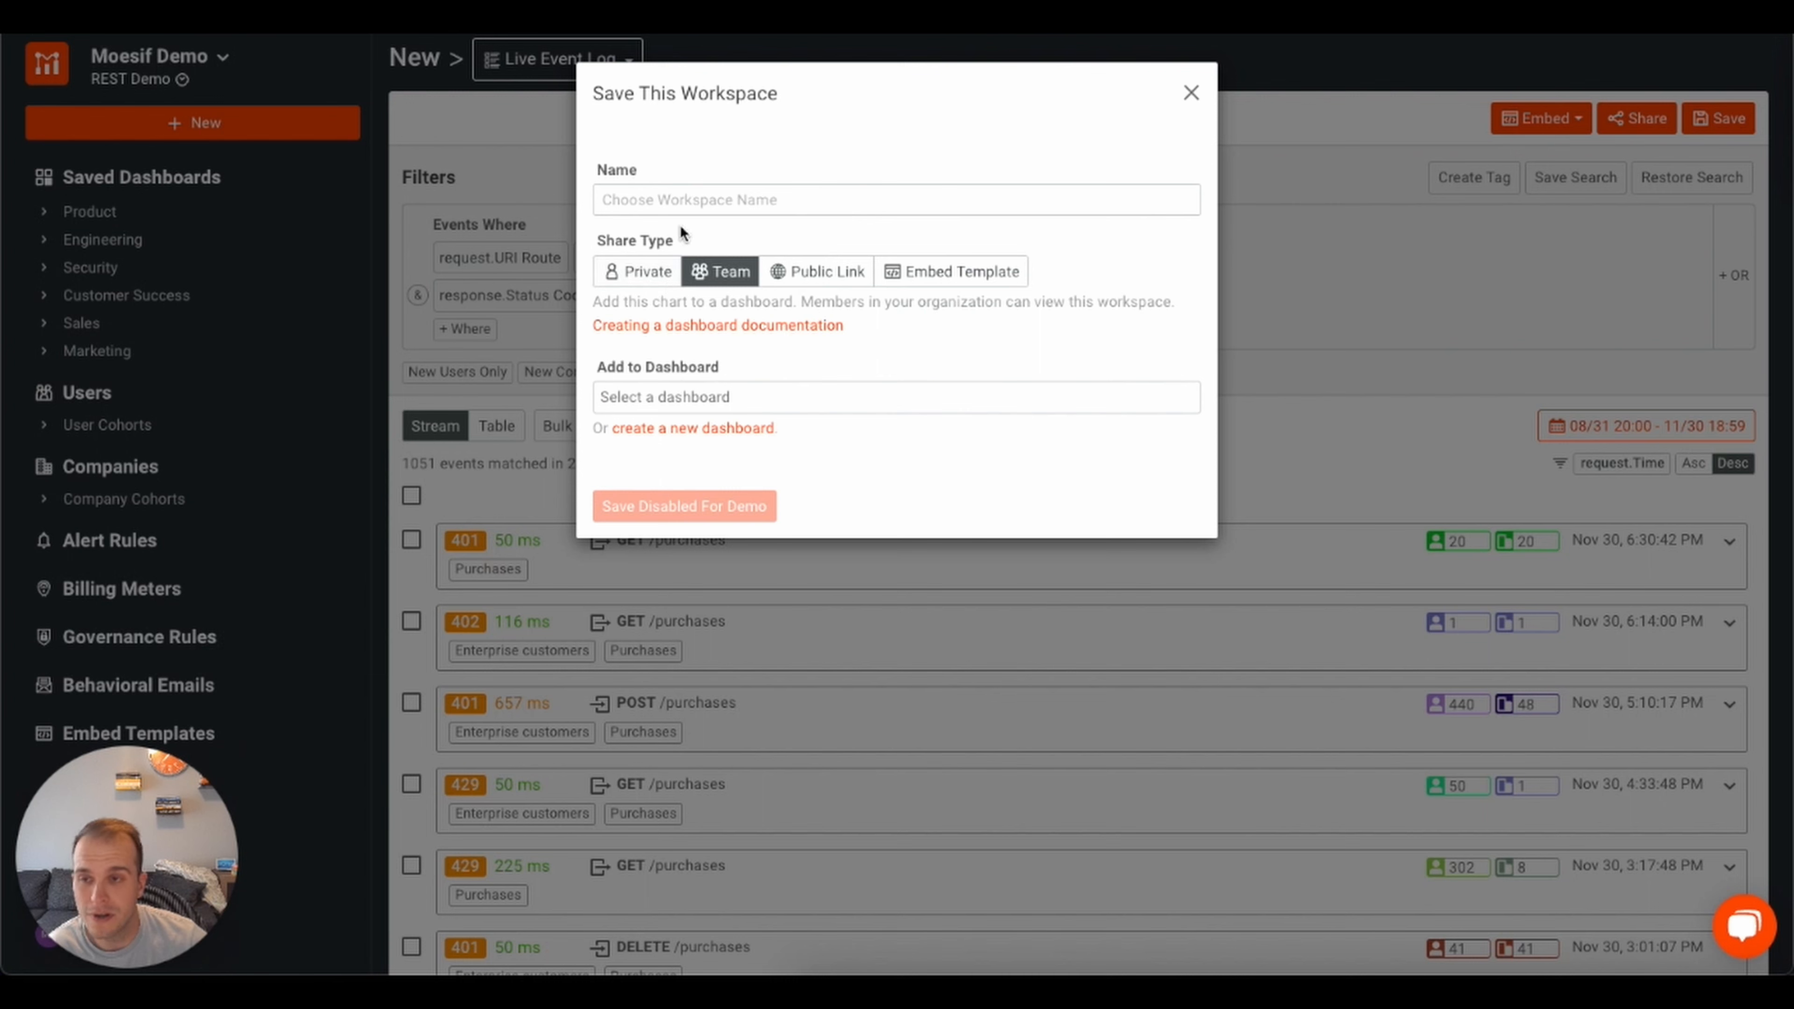
left_click(702, 203)
type("Error Codes")
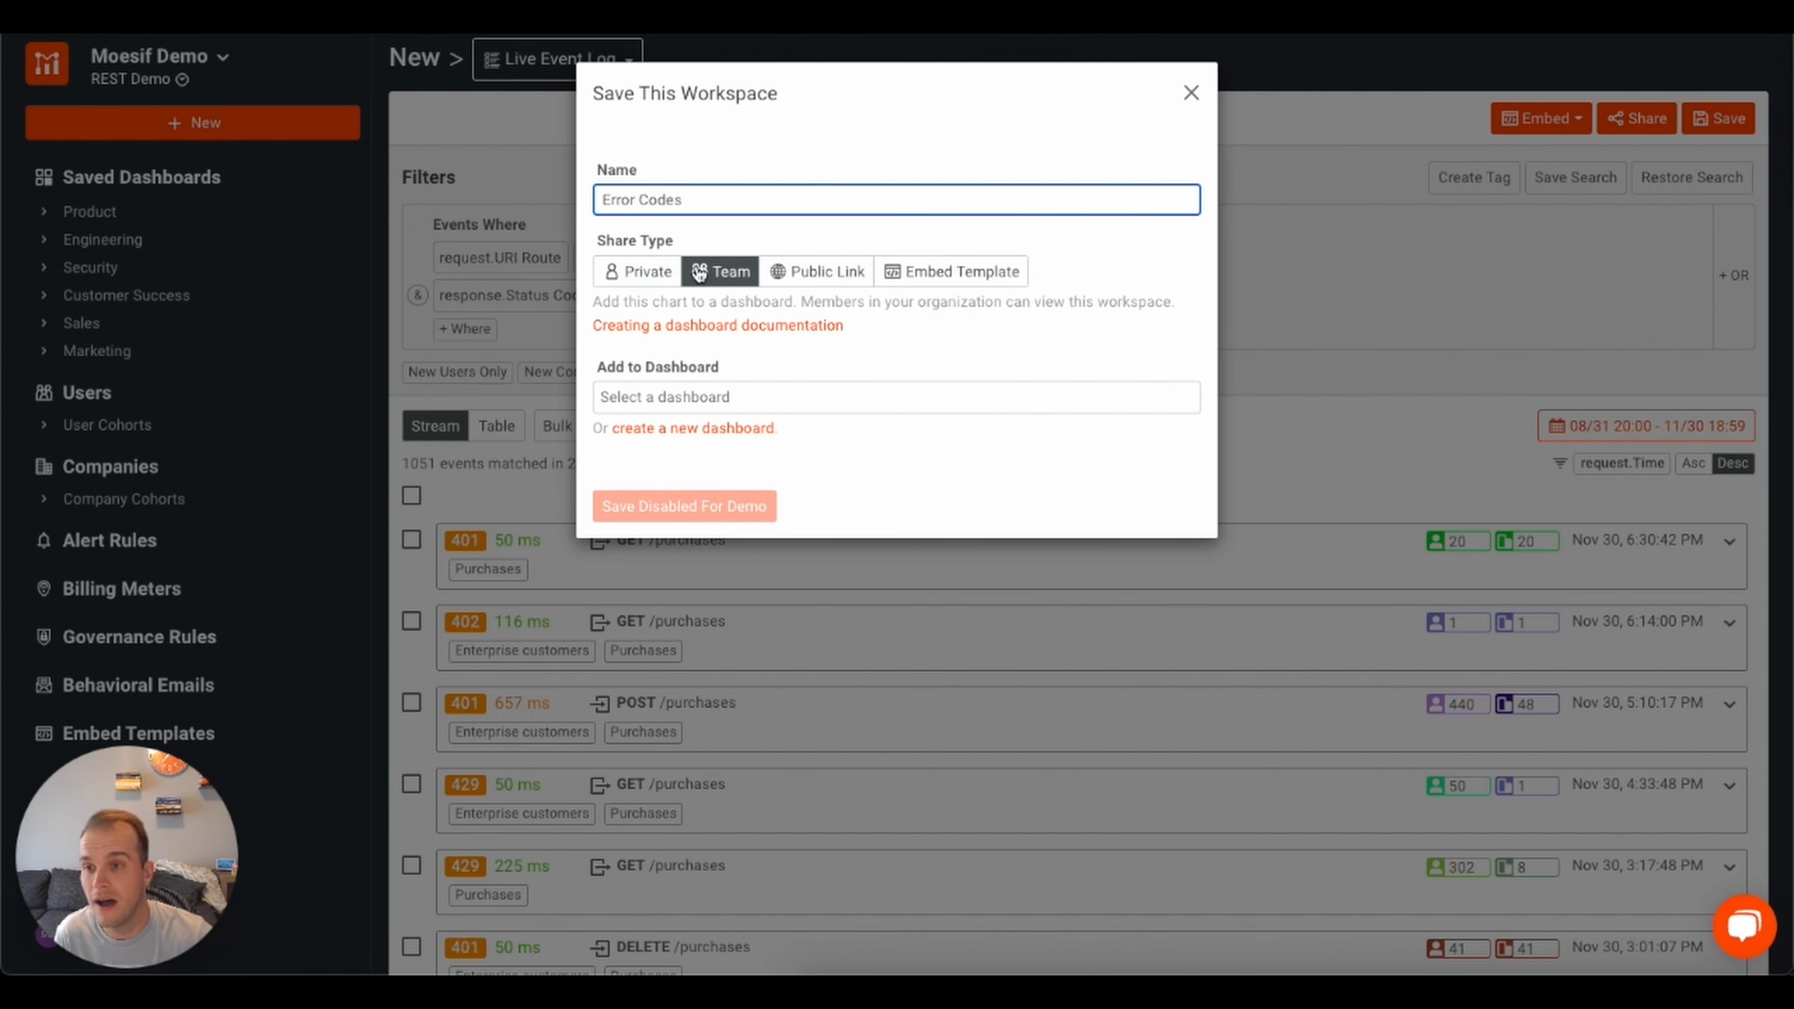
left_click(636, 275)
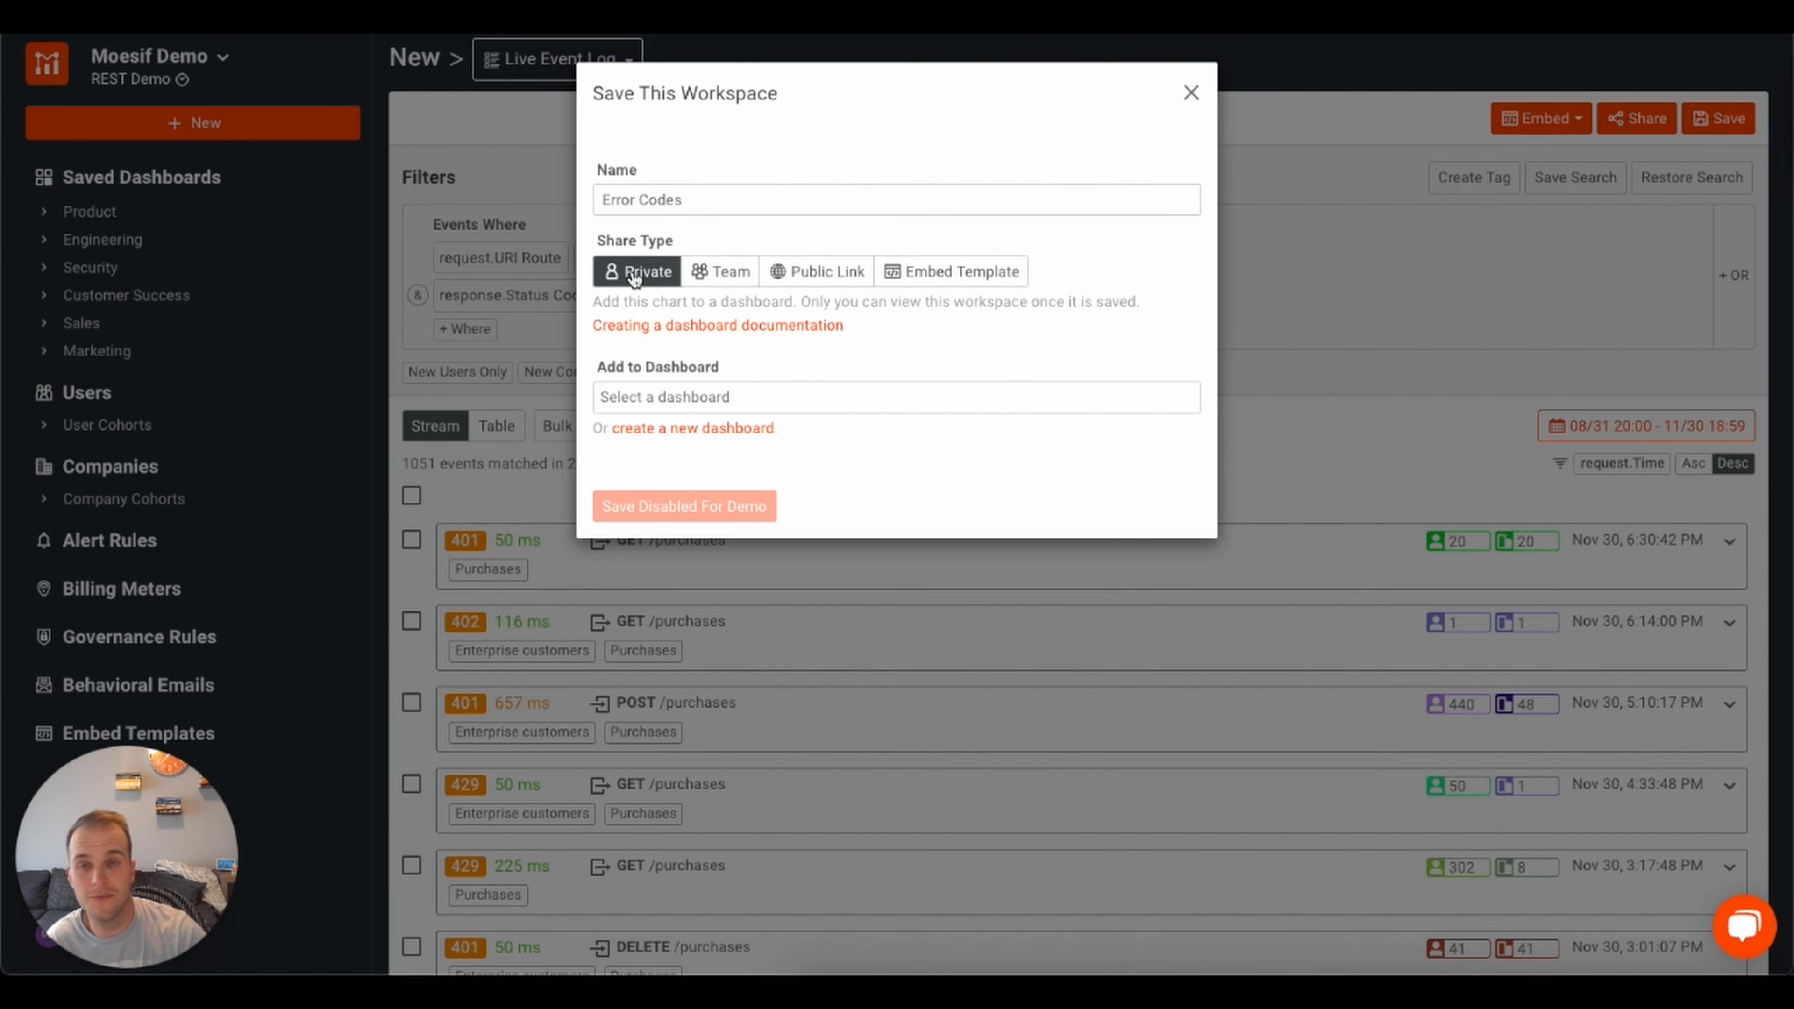
left_click(707, 277)
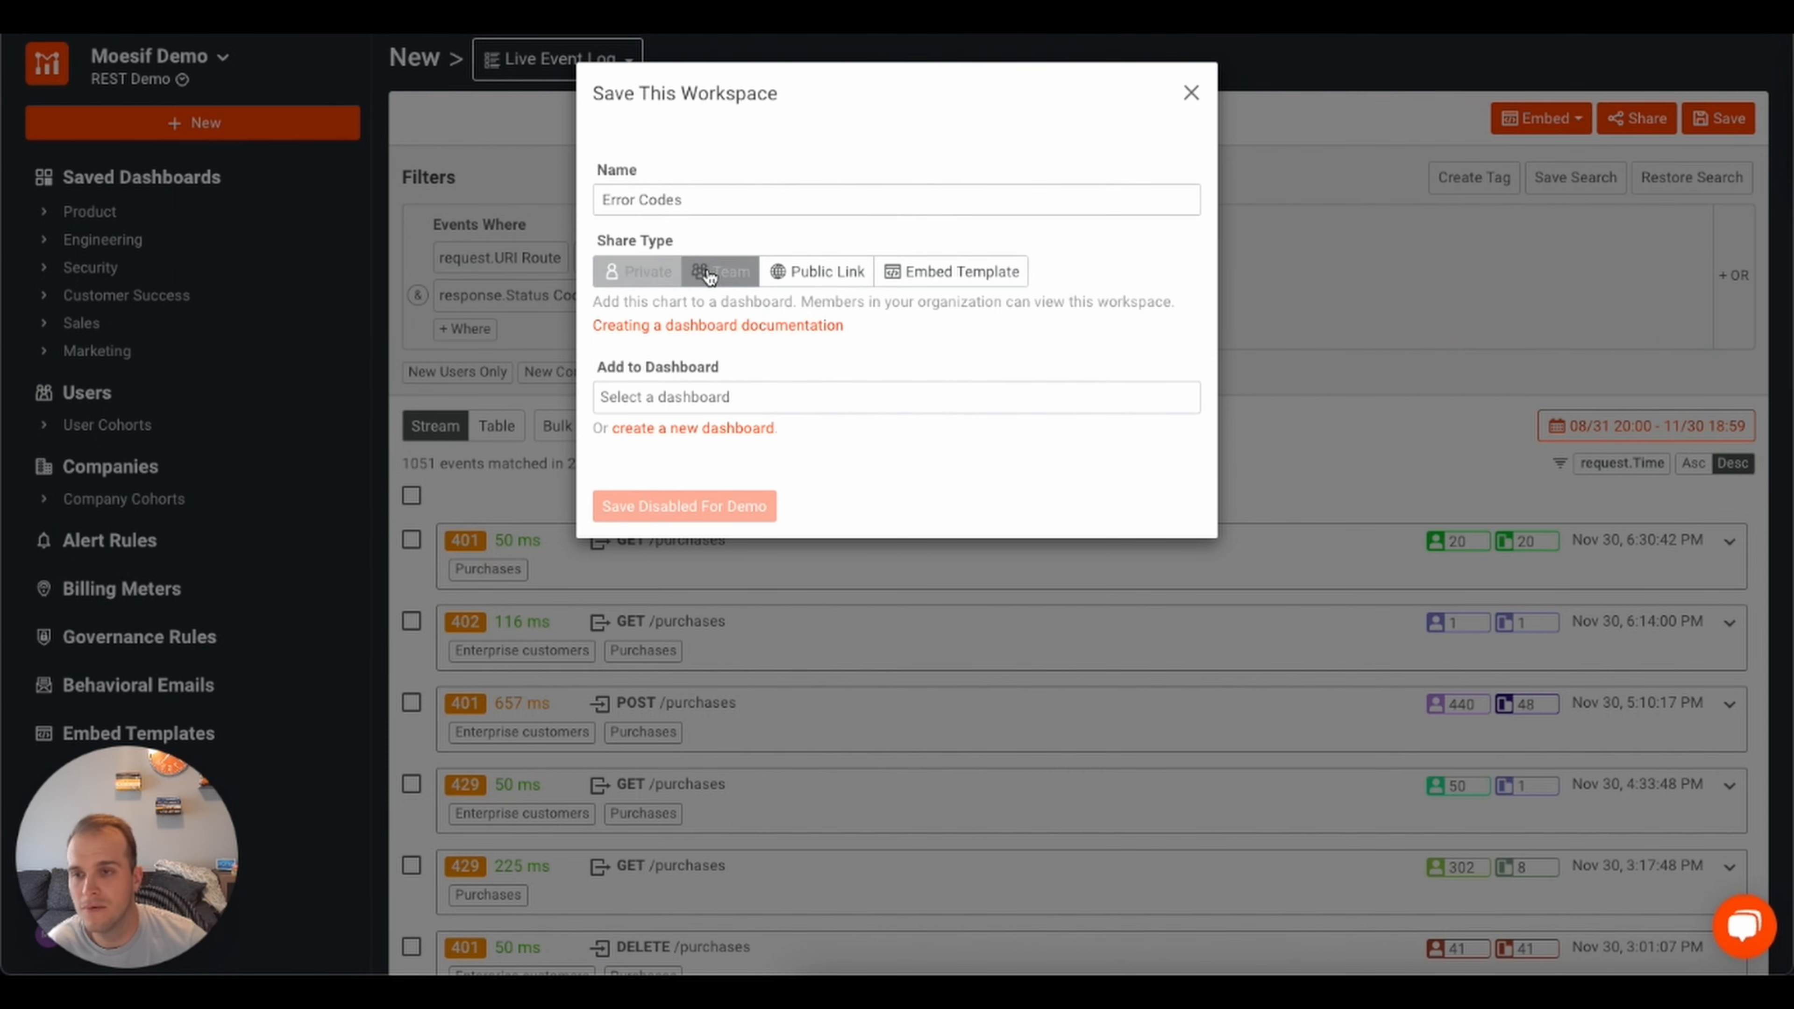
left_click(705, 390)
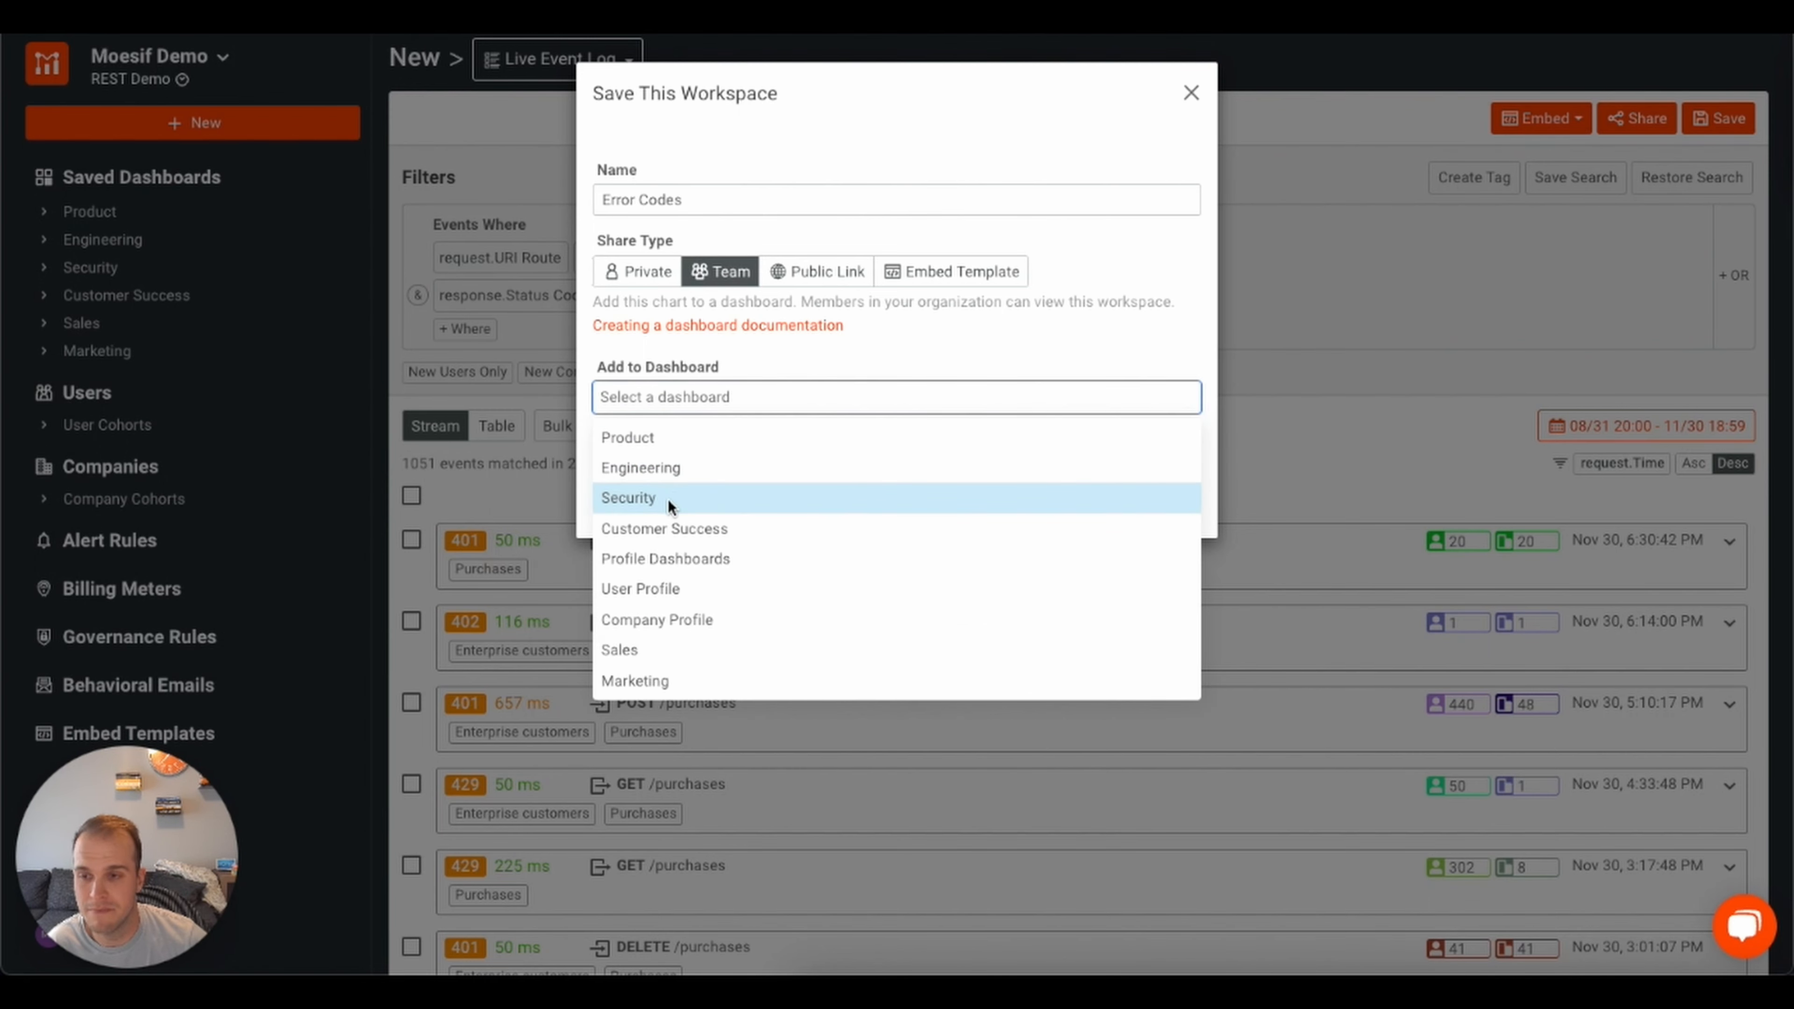
left_click(673, 531)
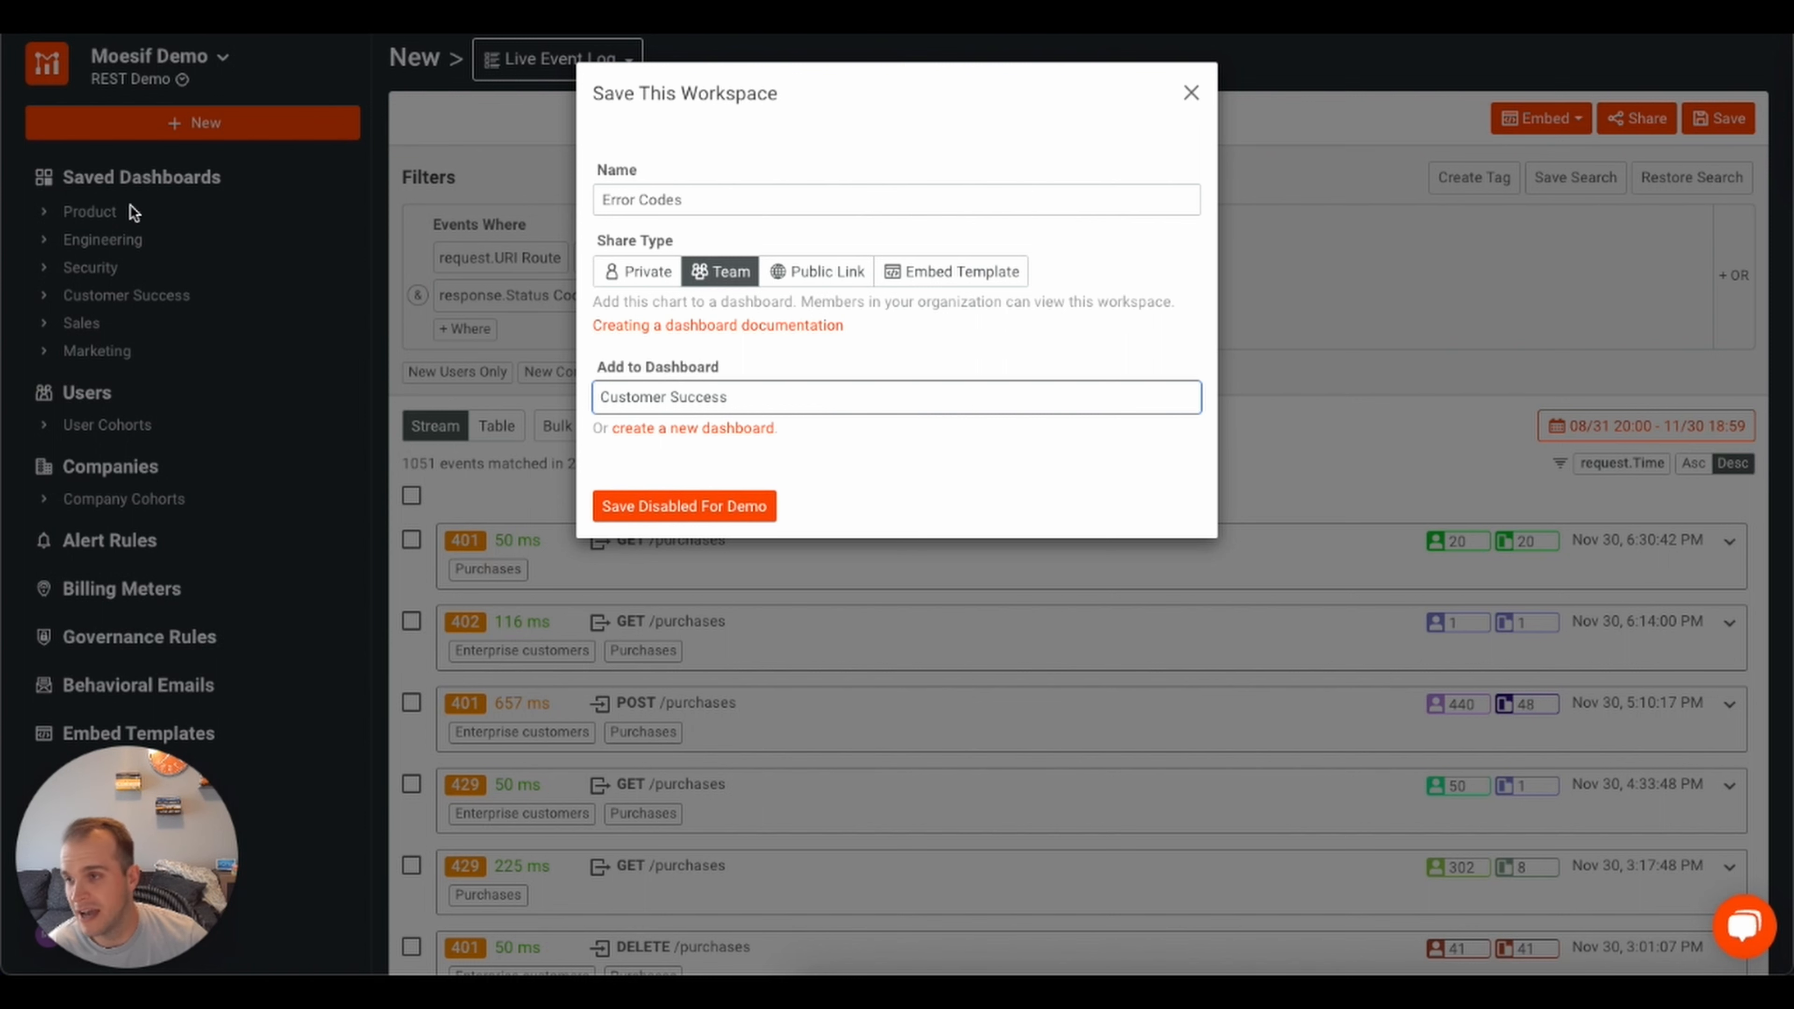
left_click(1191, 93)
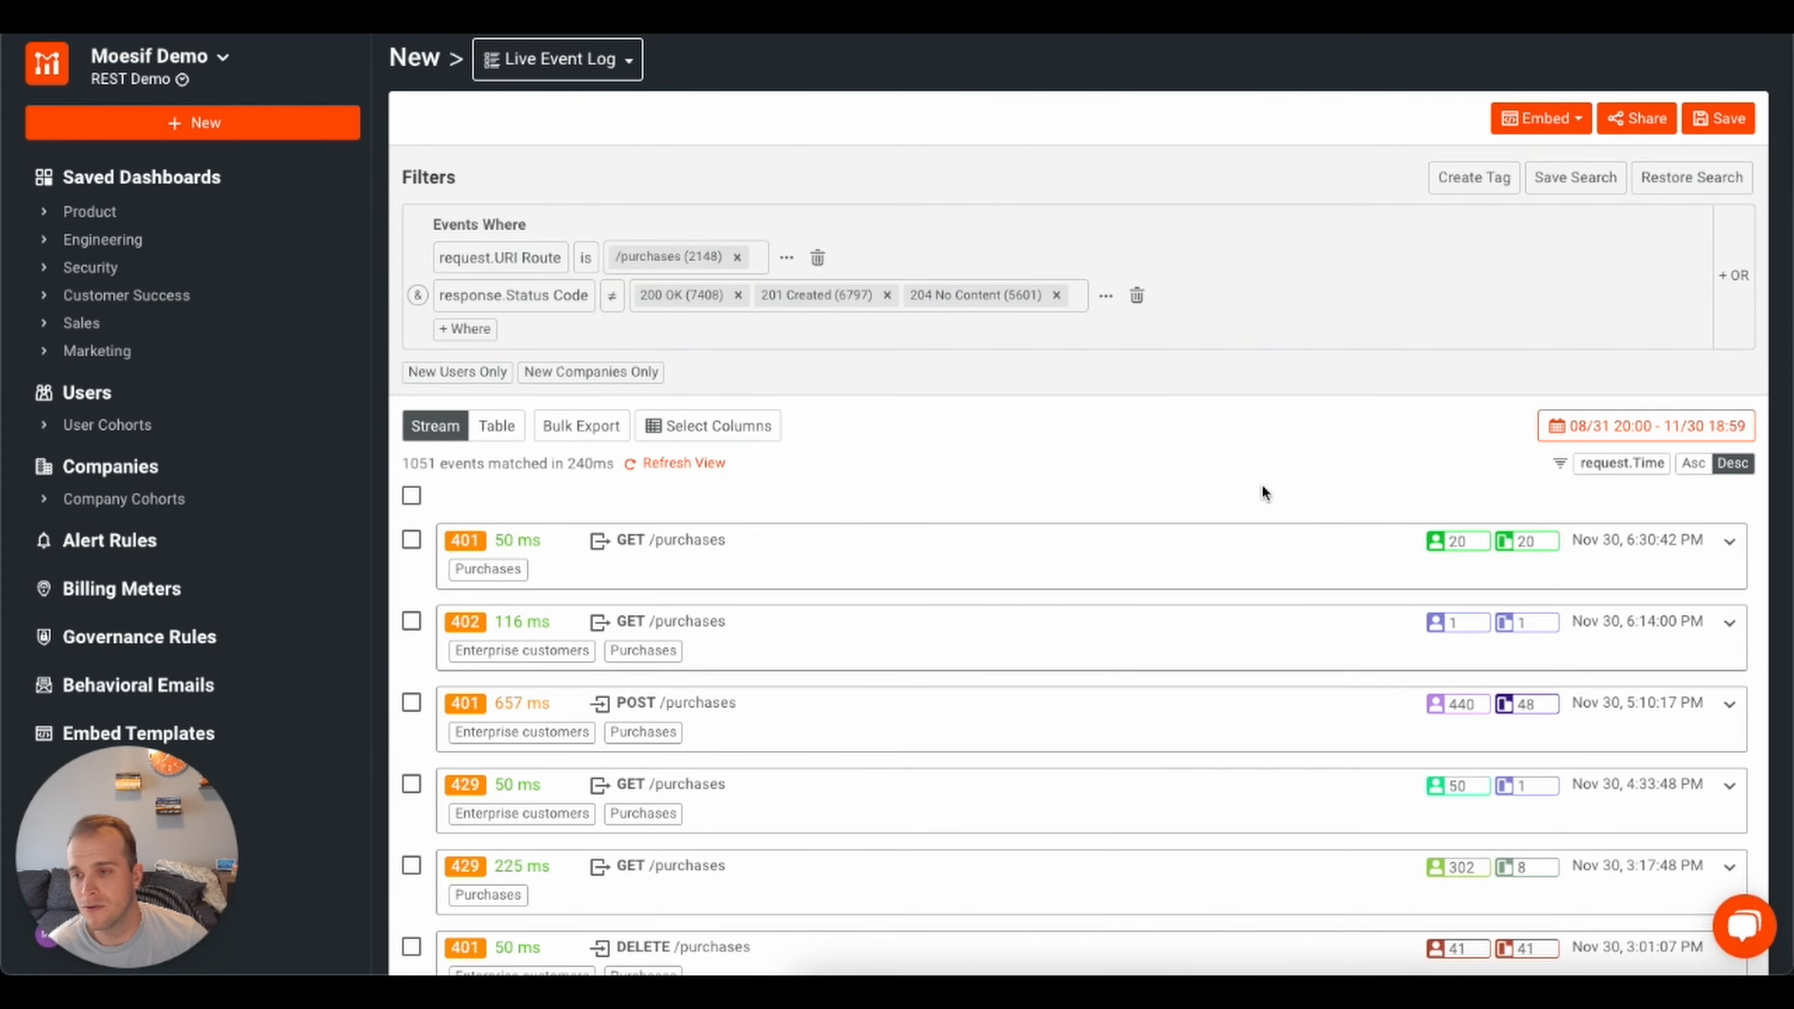
Show the filtered events as a table and expand the details of the first row
scroll(1261, 487, "down", 1)
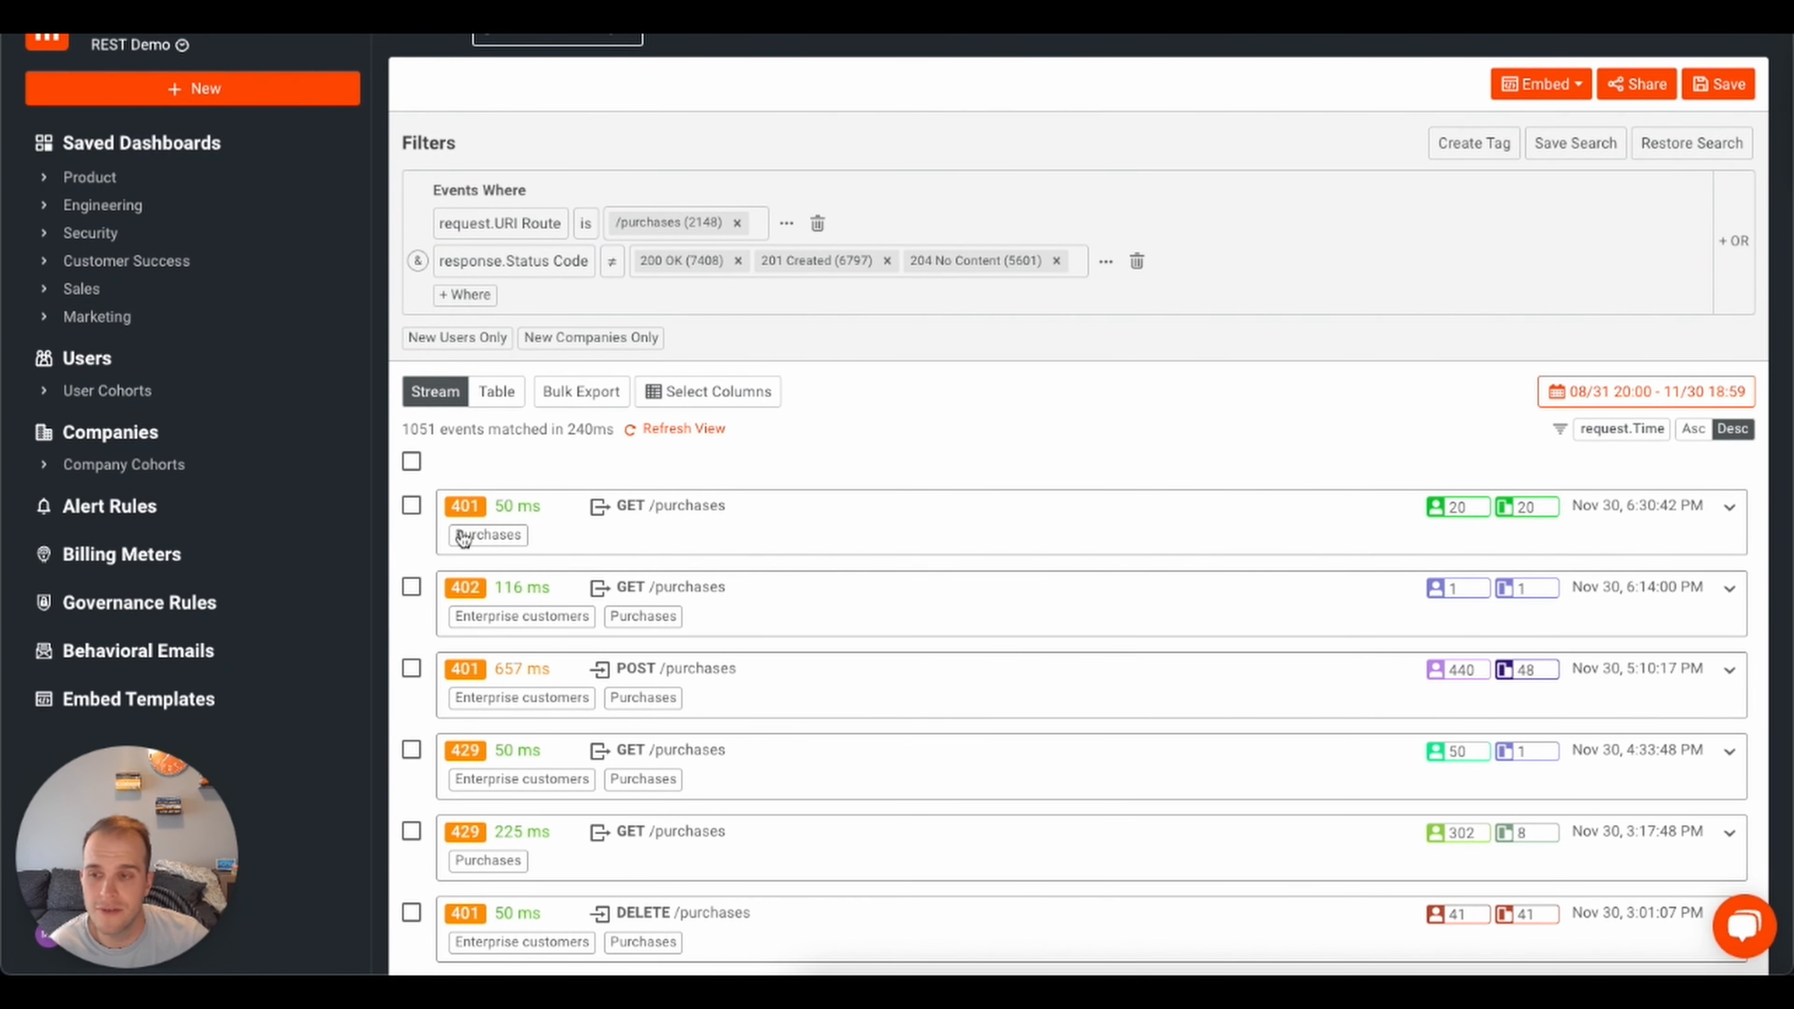
scroll(1064, 452, "down", 1)
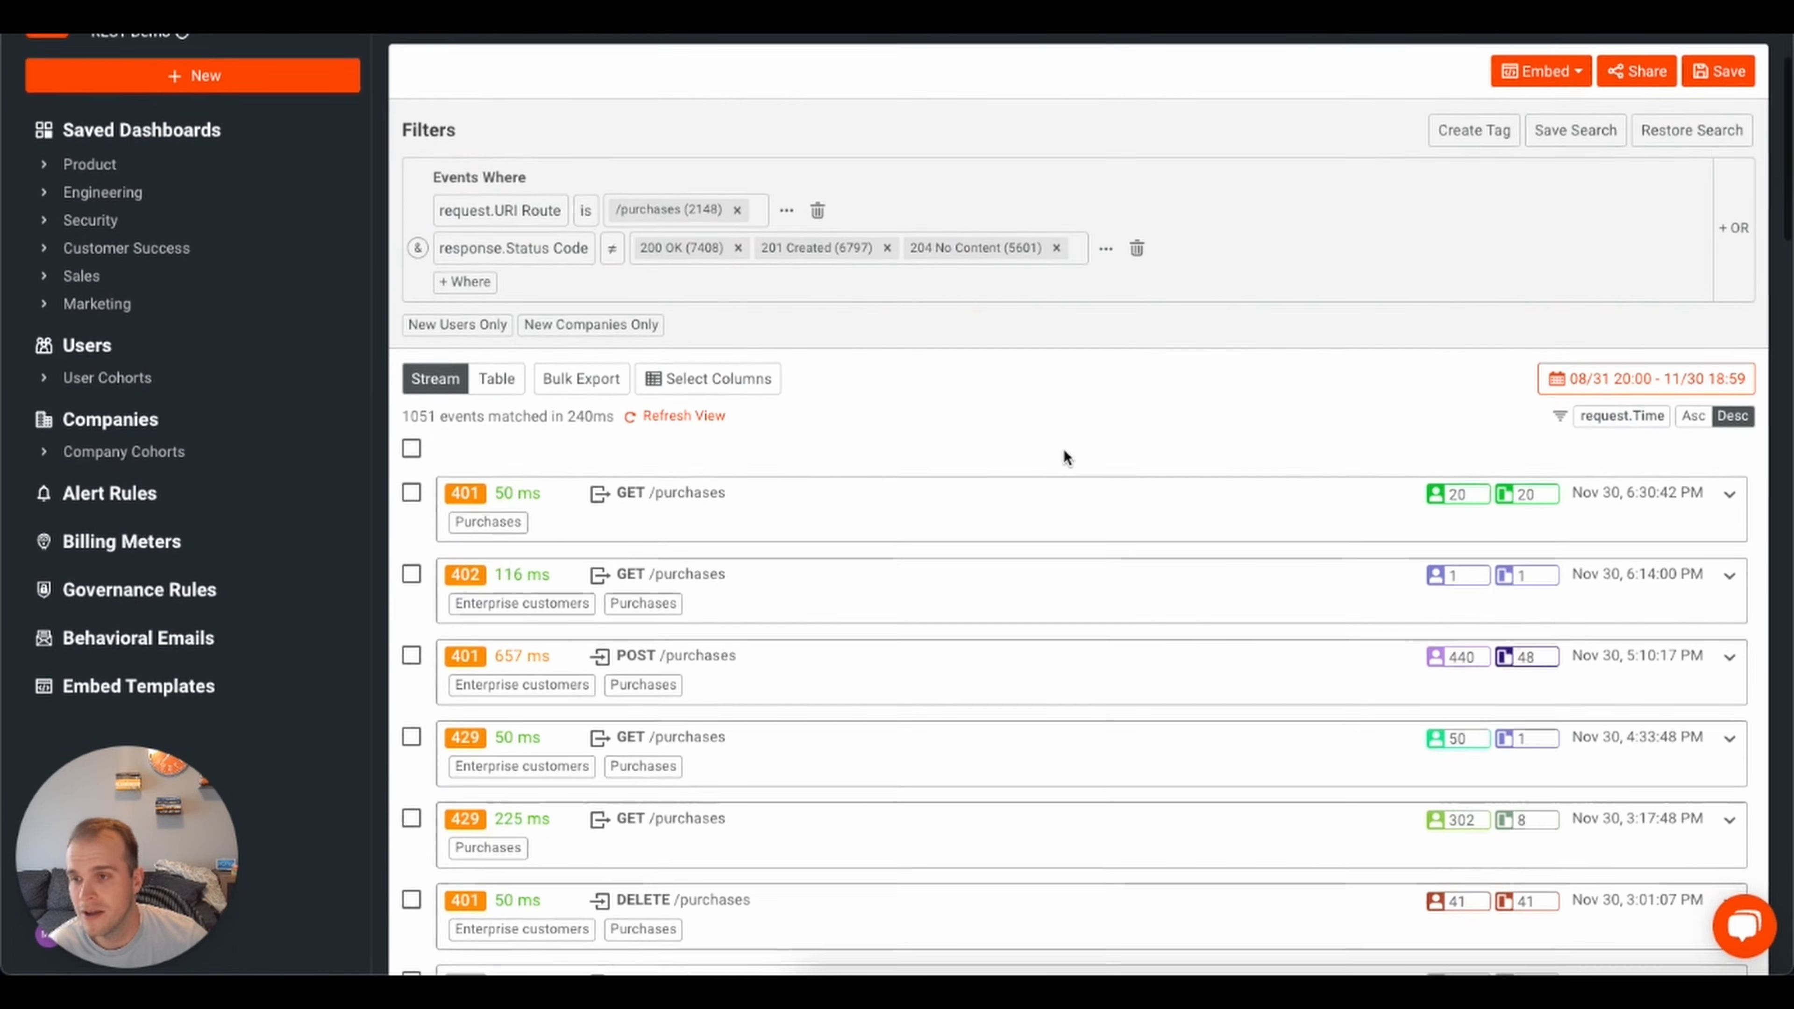
left_click(506, 393)
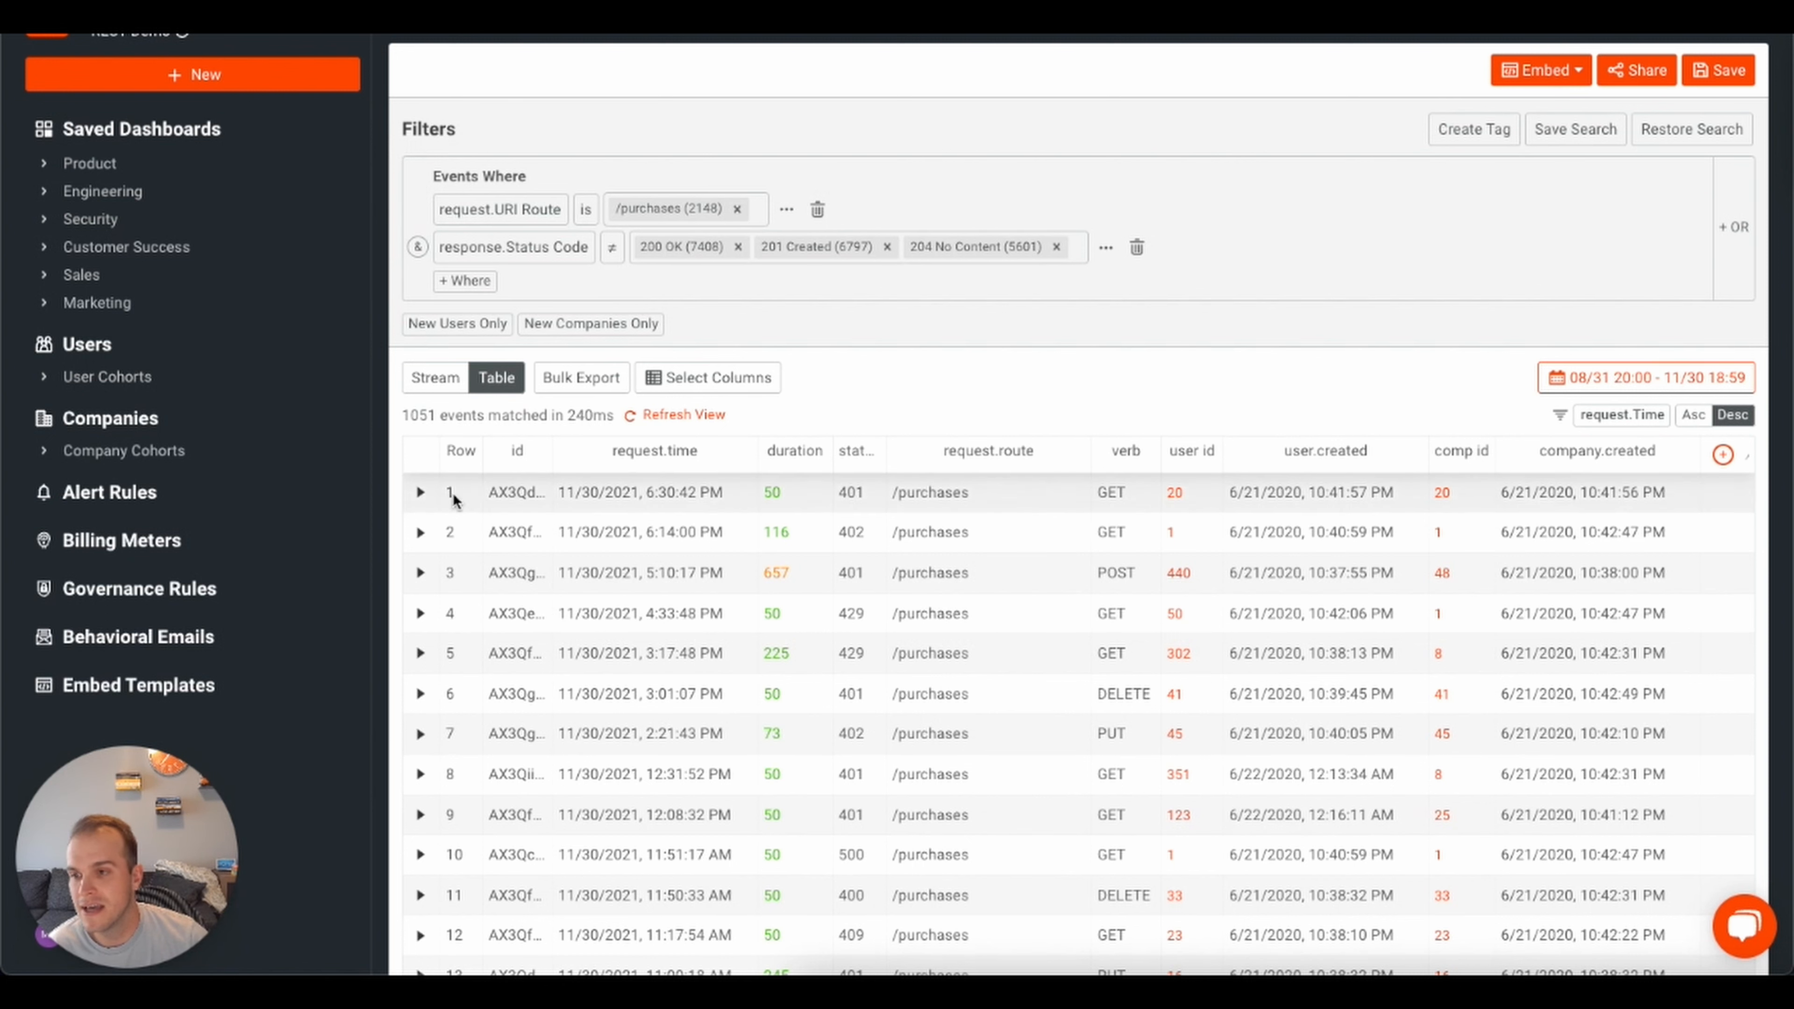
left_click(422, 493)
scroll(640, 681, "down", 1)
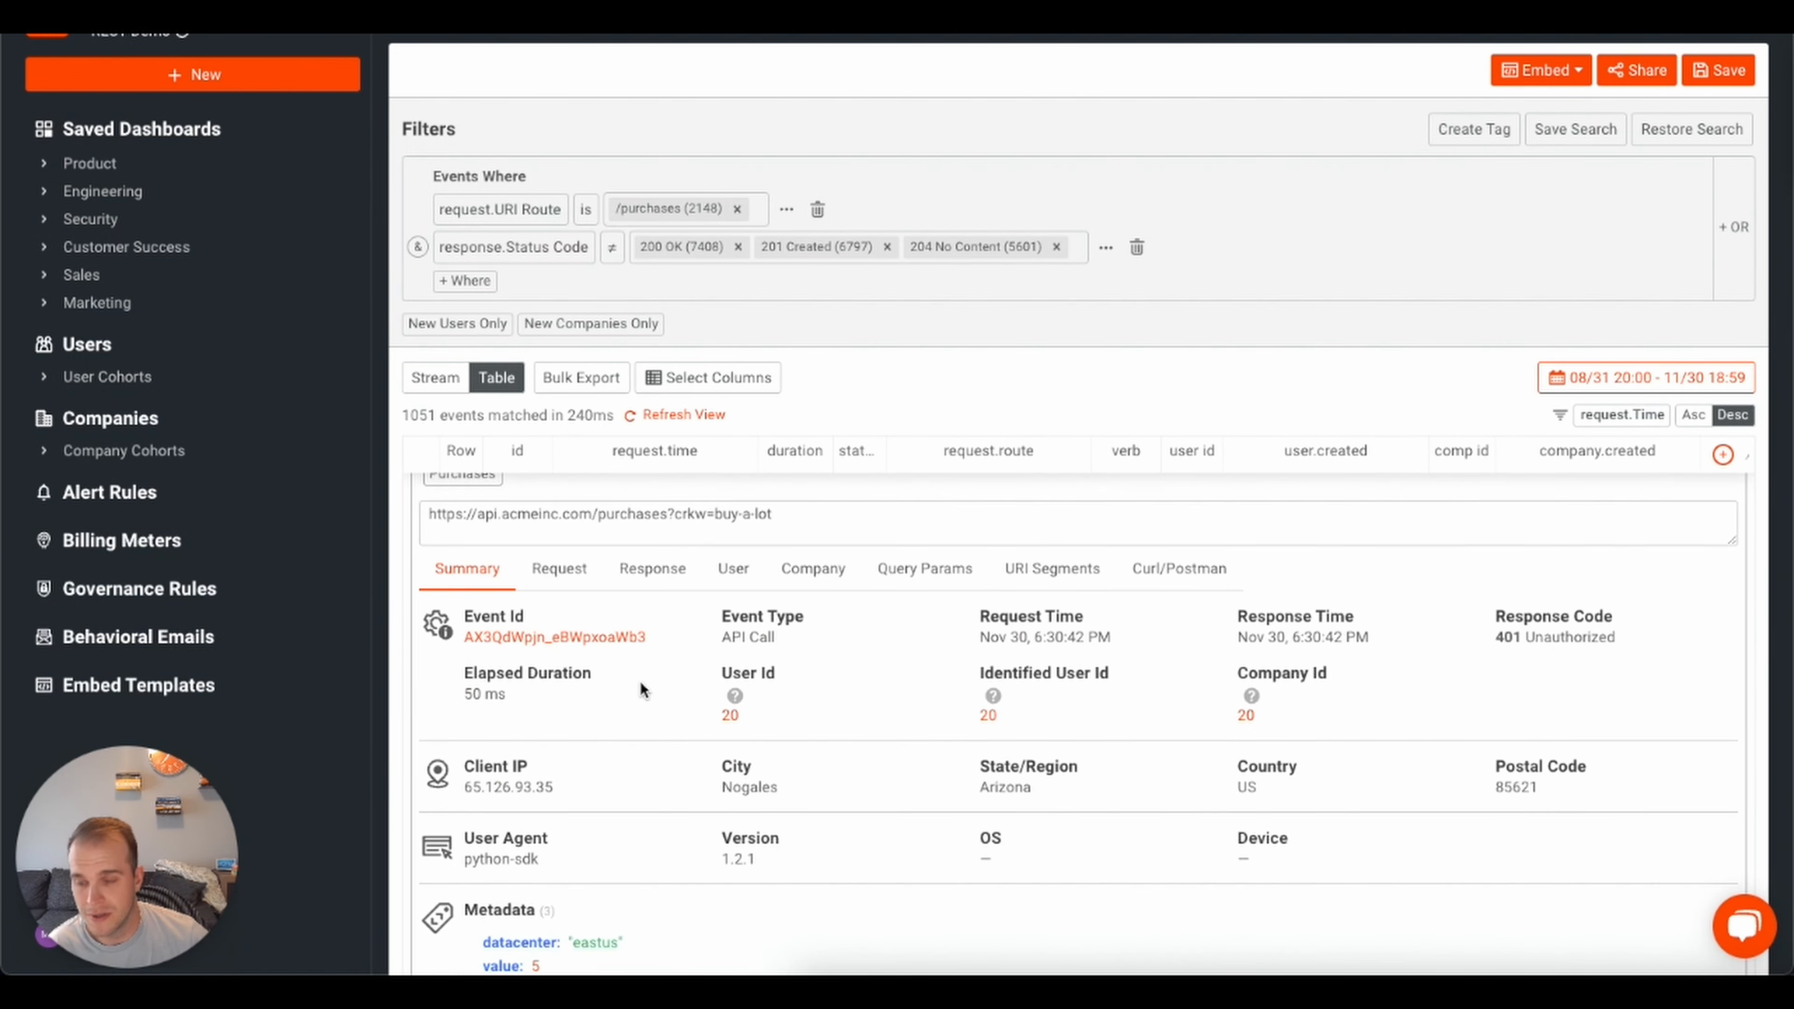
Examine the request headers of the expanded first event
left_click(558, 570)
scroll(812, 752, "down", 3)
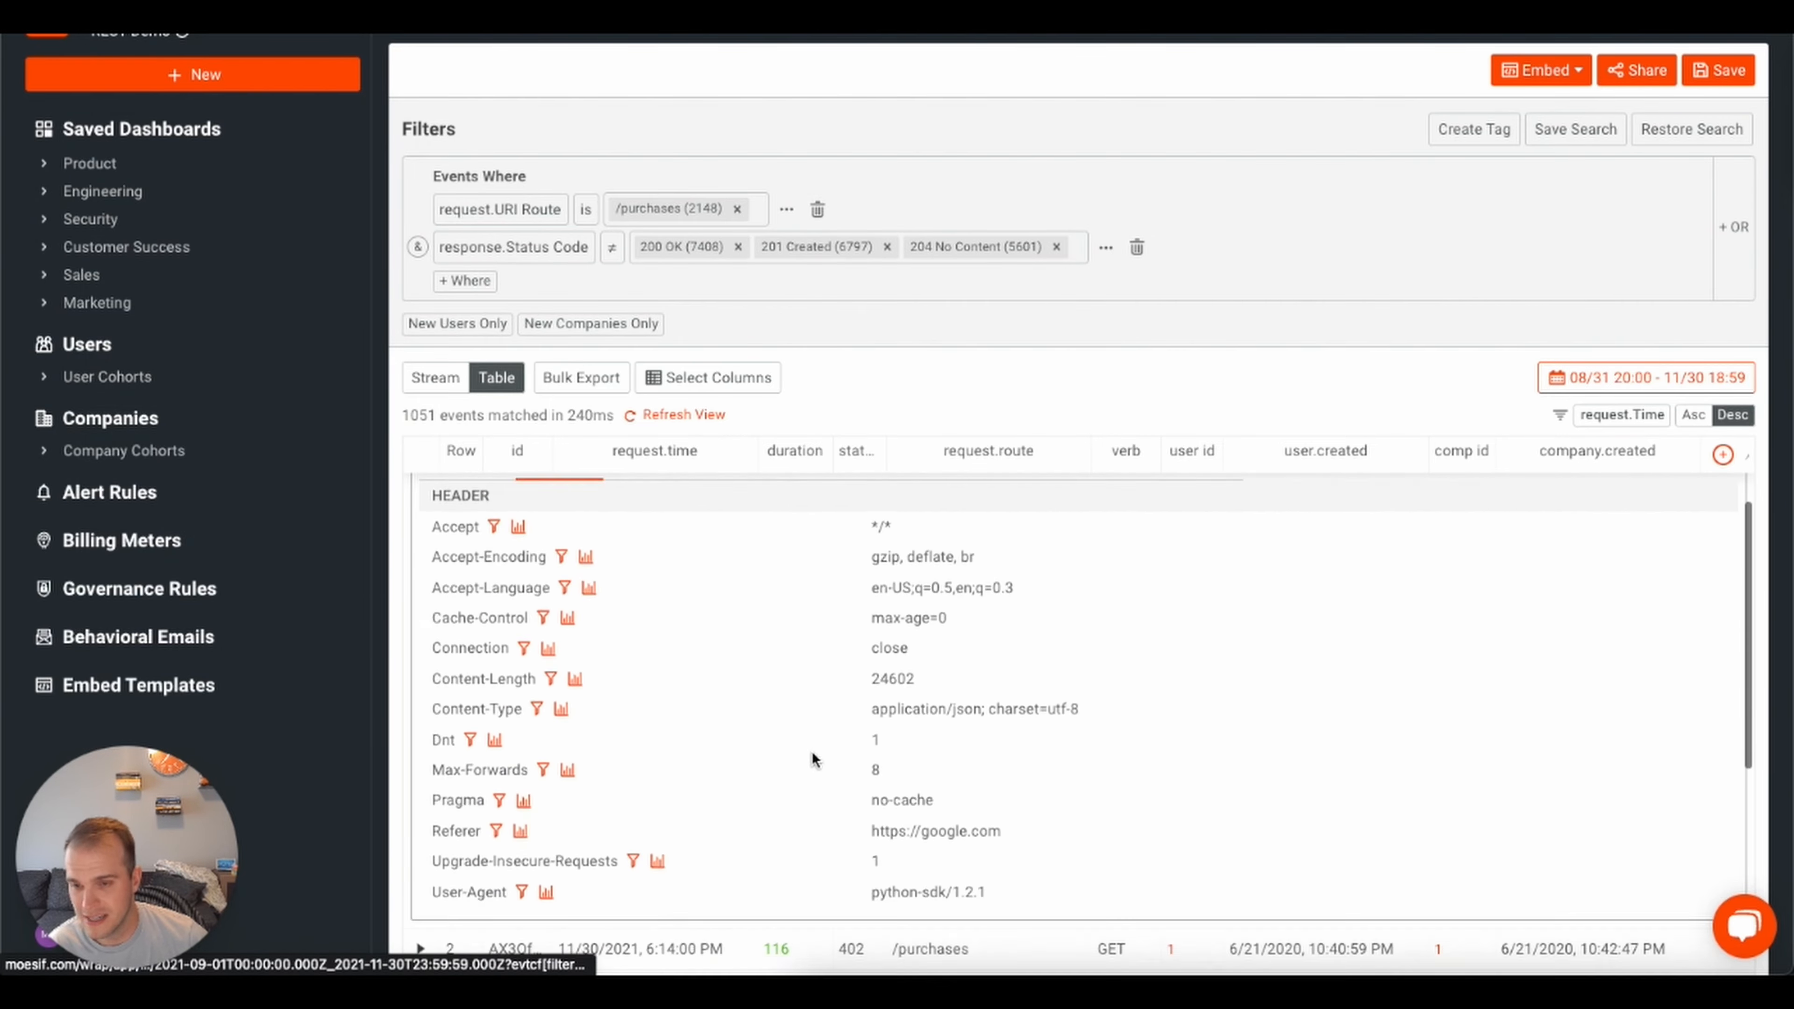
scroll(803, 748, "up", 5)
scroll(825, 796, "down", 5)
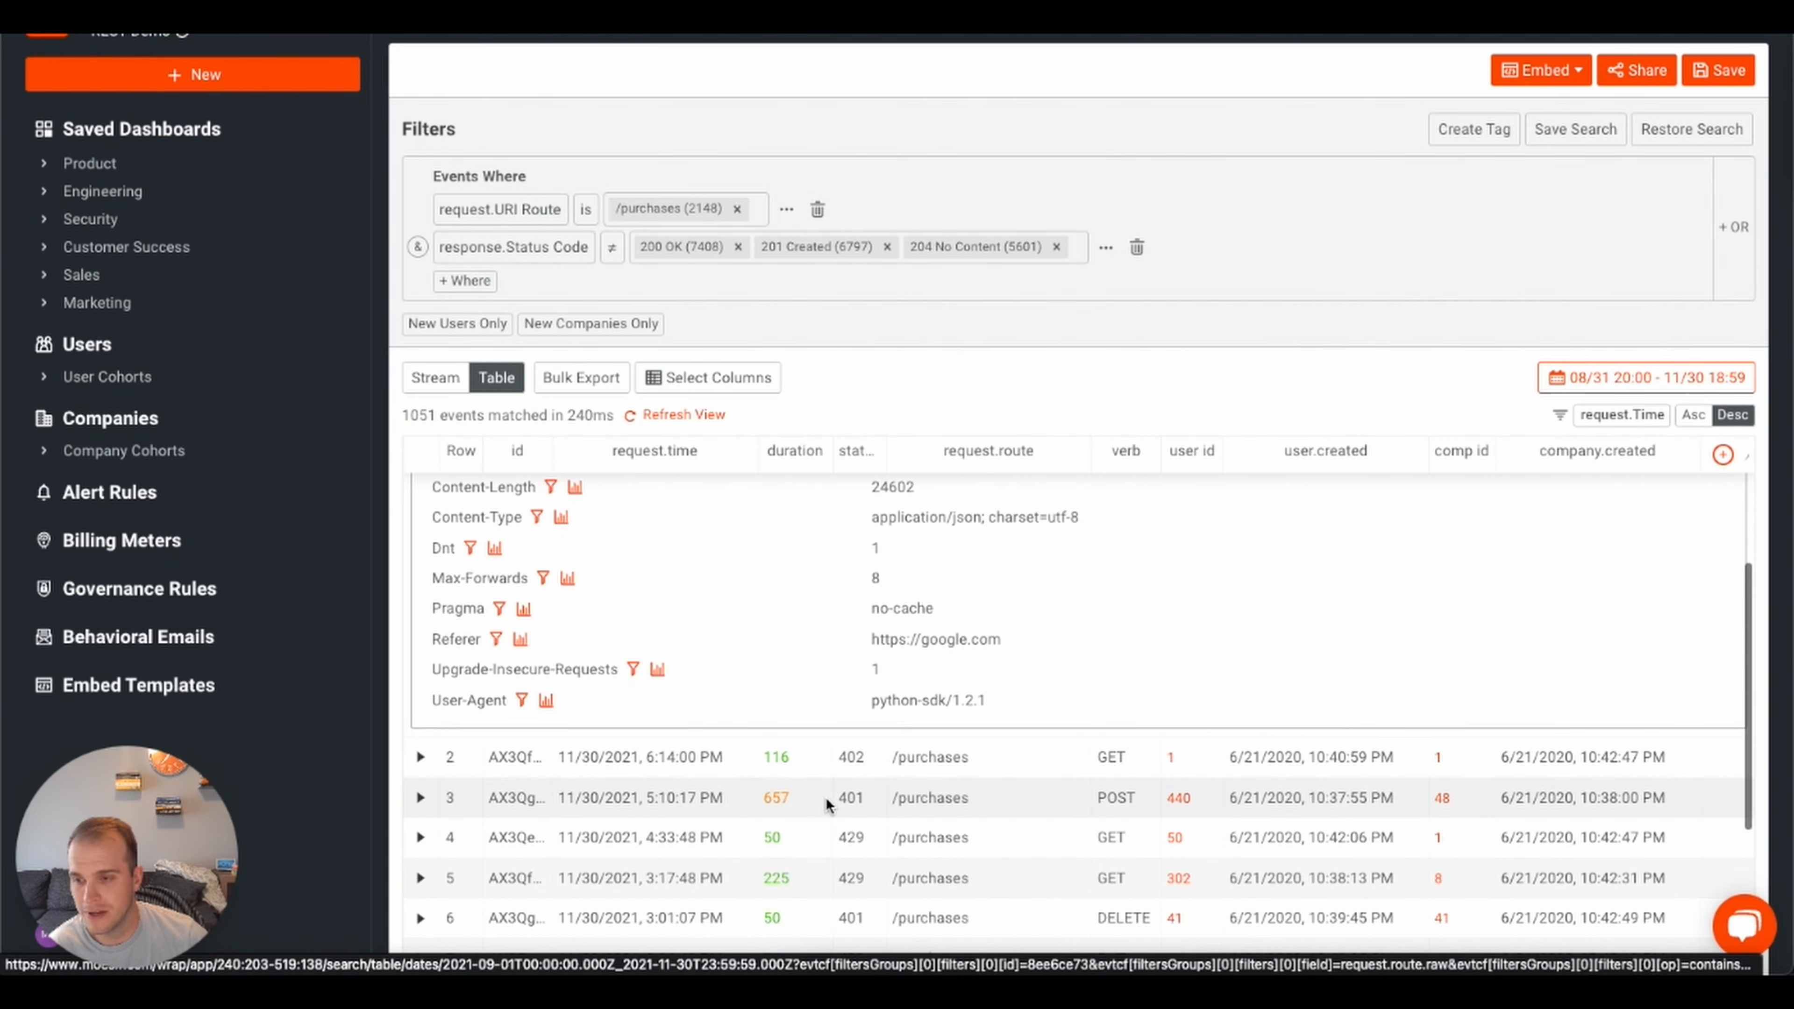
scroll(825, 797, "up", 4)
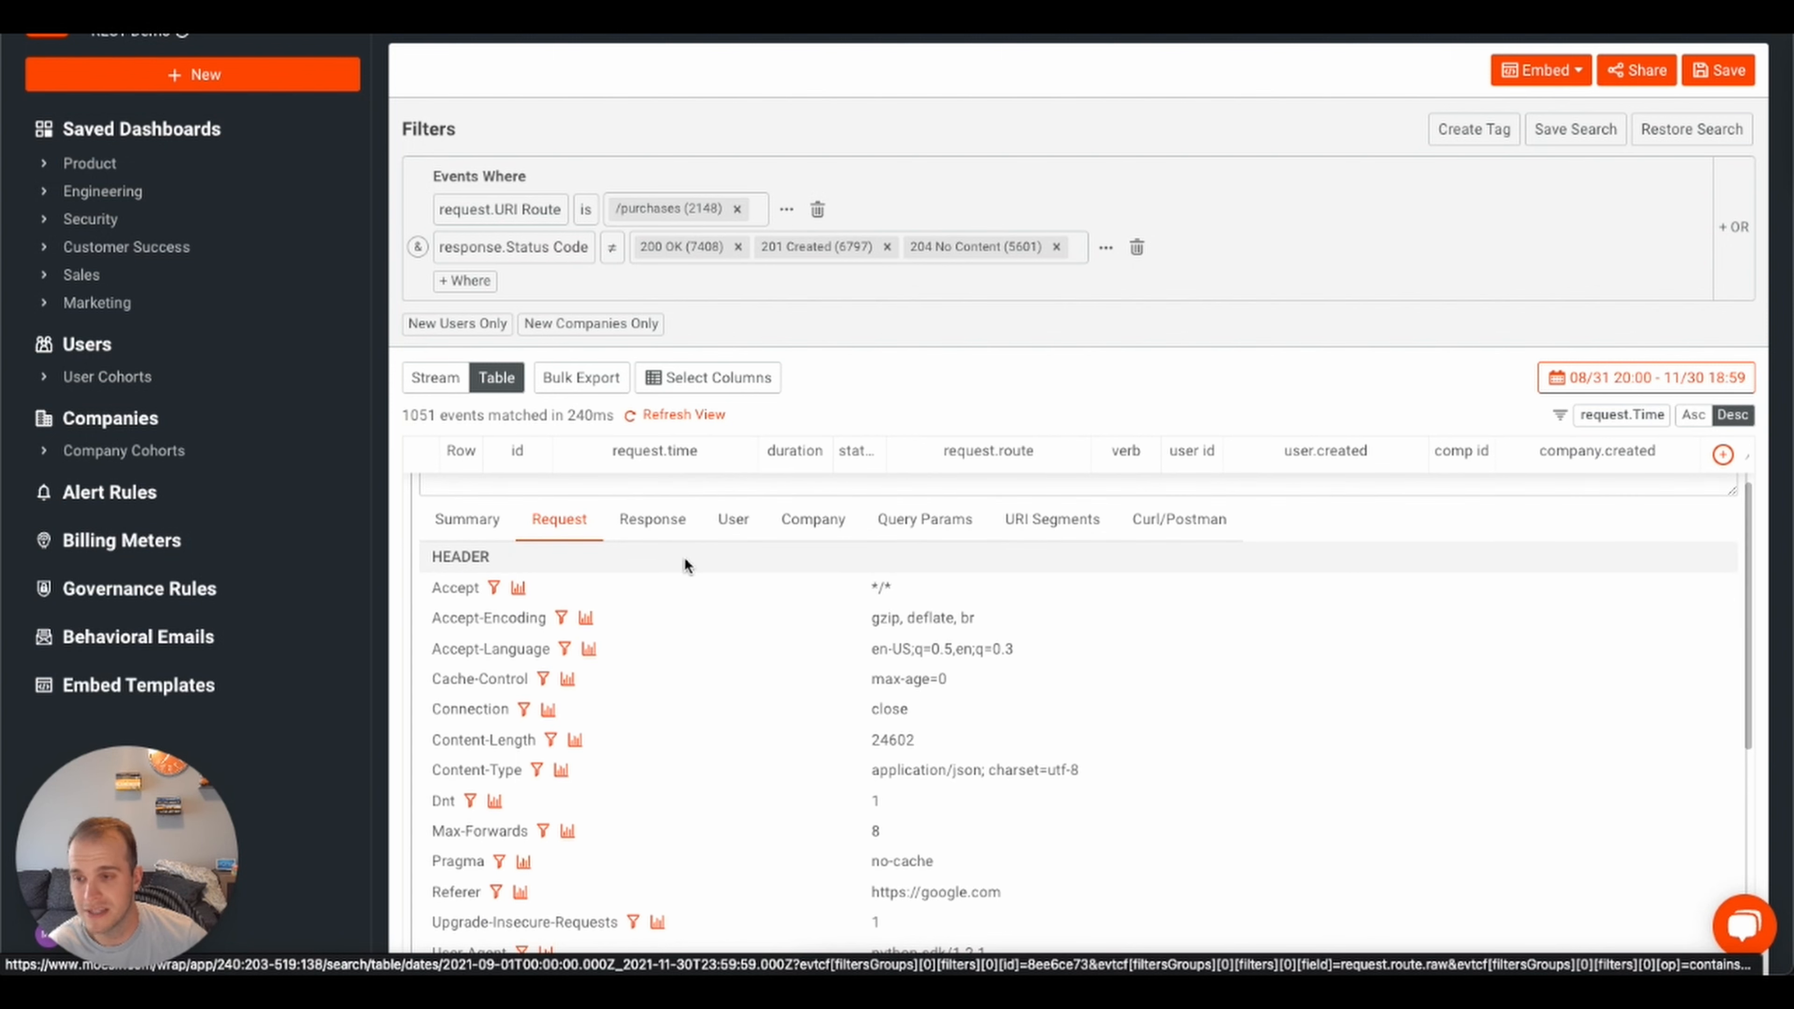
Examine the response headers and parsed response body of the expanded first event
left_click(653, 520)
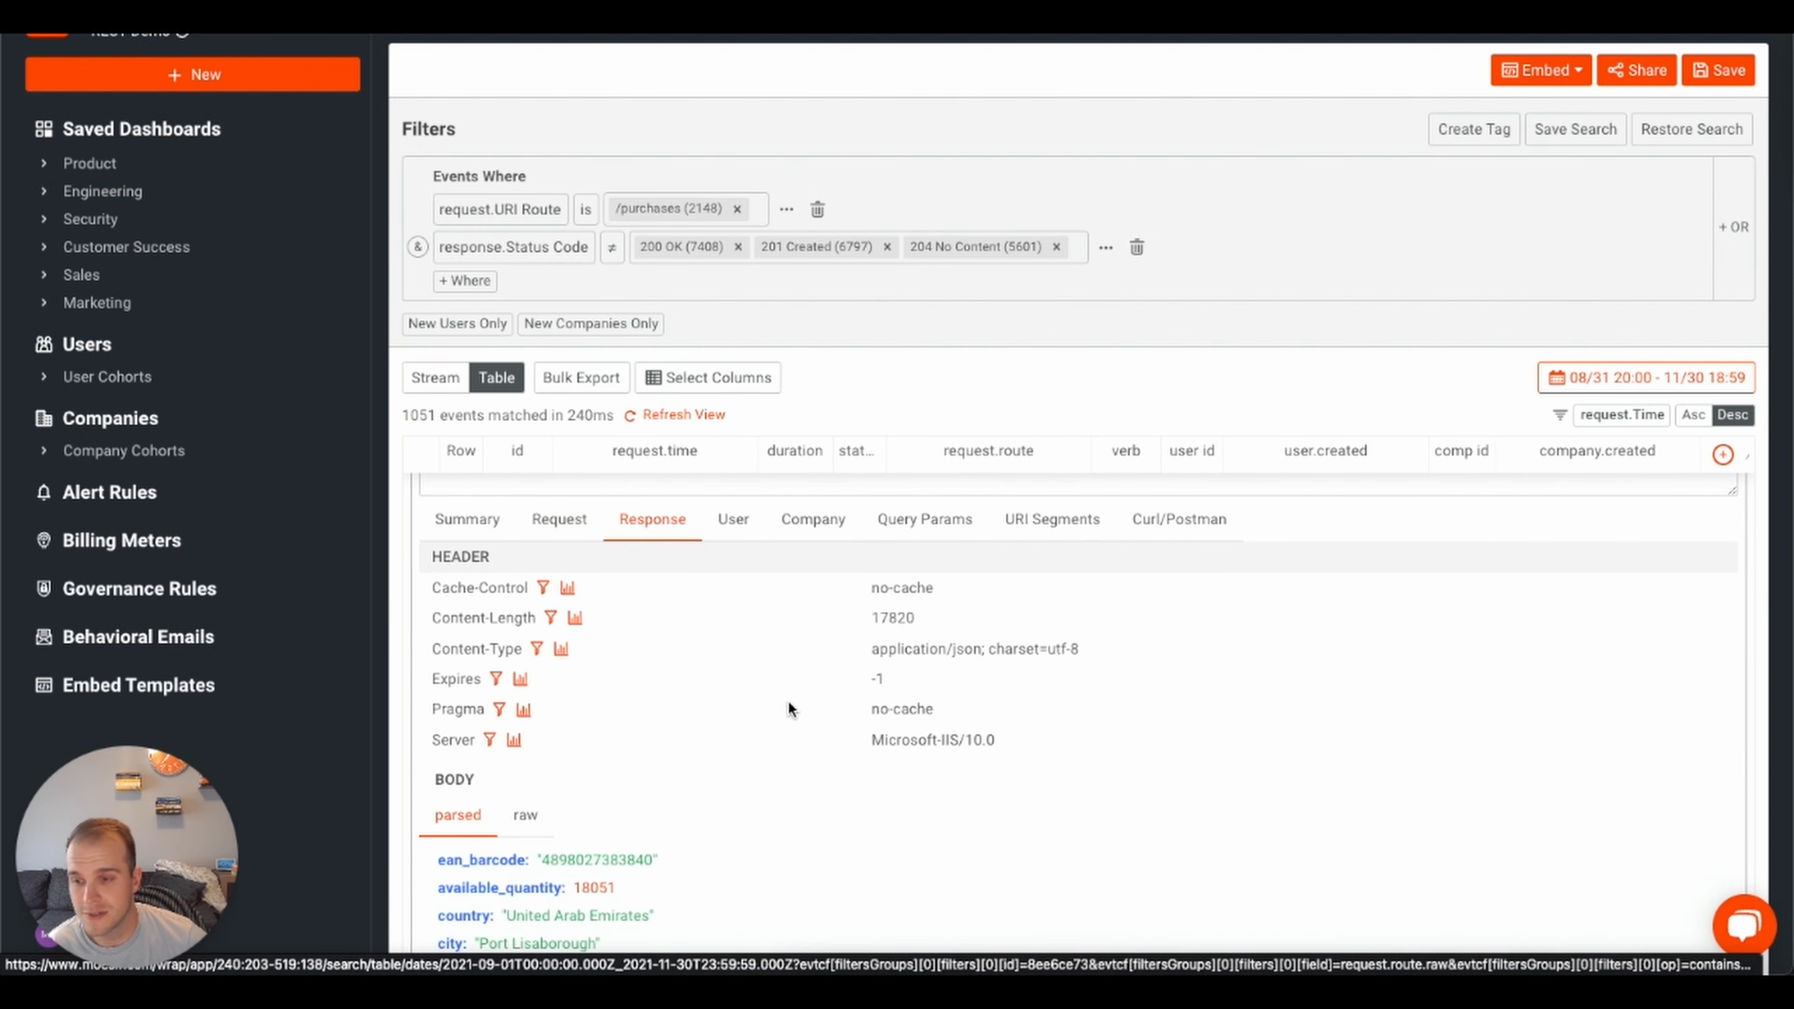
scroll(788, 701, "down", 1)
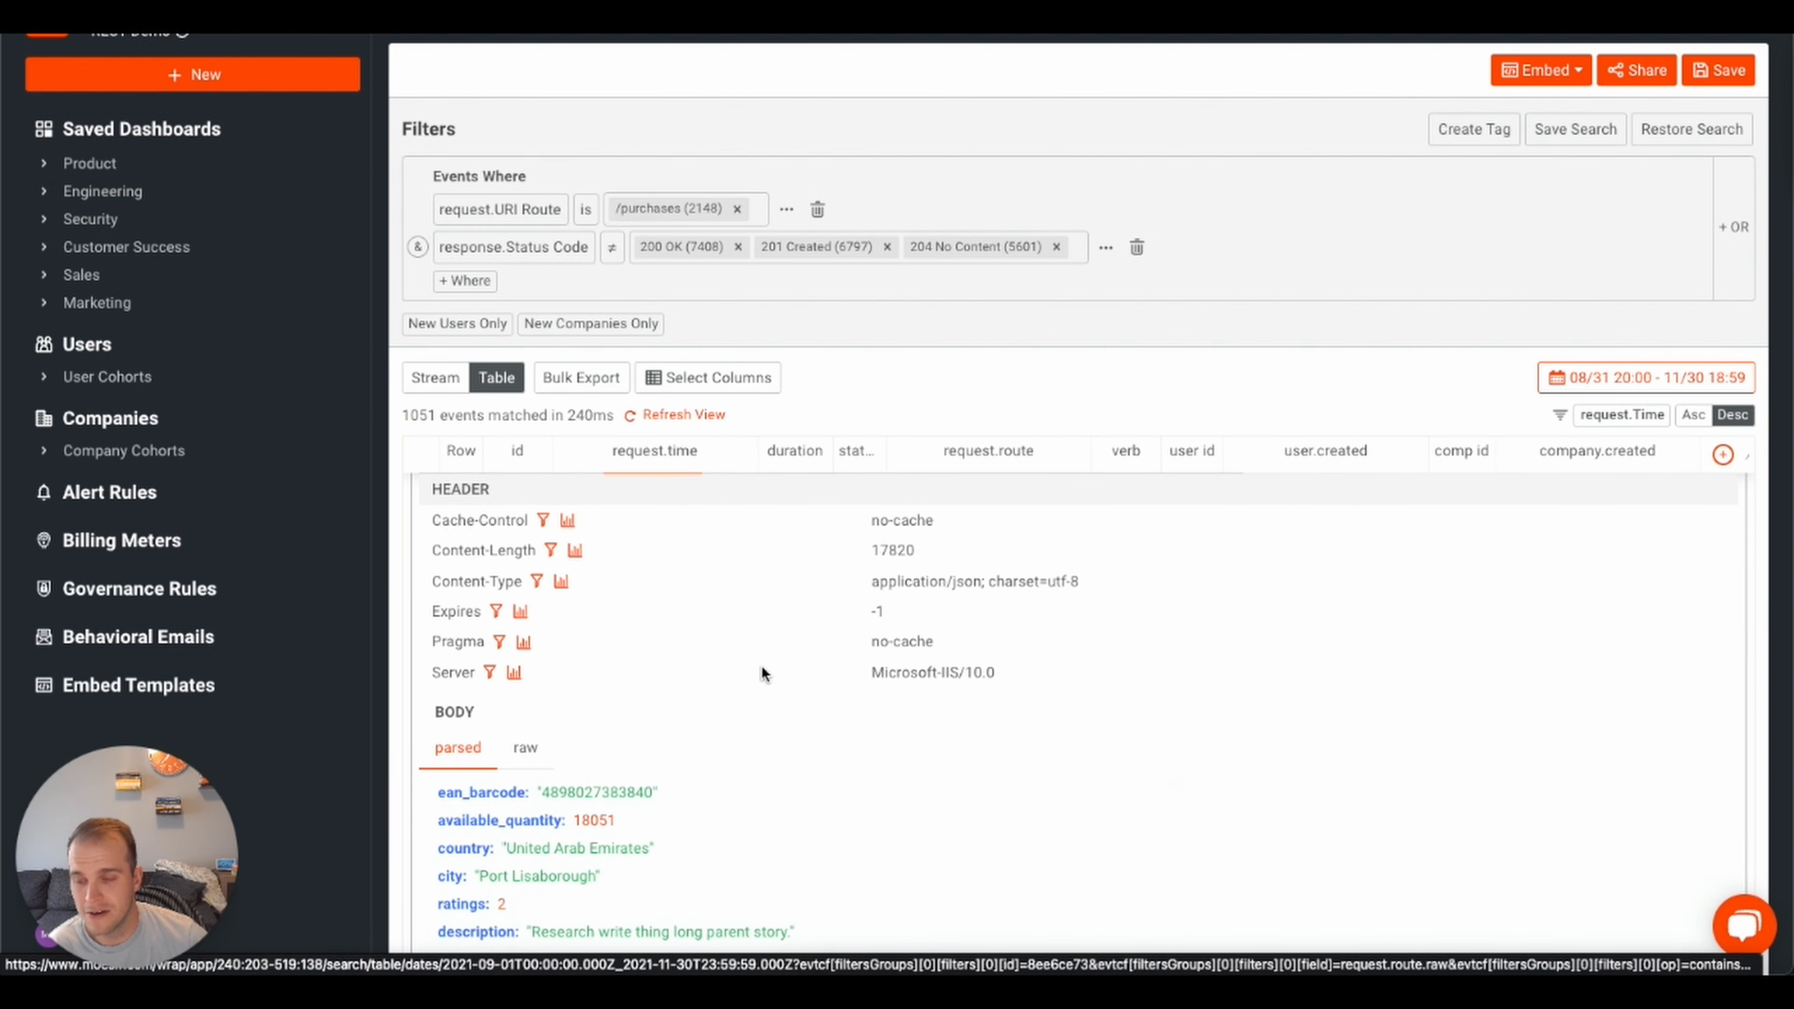
scroll(761, 666, "down", 2)
scroll(627, 732, "down", 1)
scroll(626, 732, "up", 4)
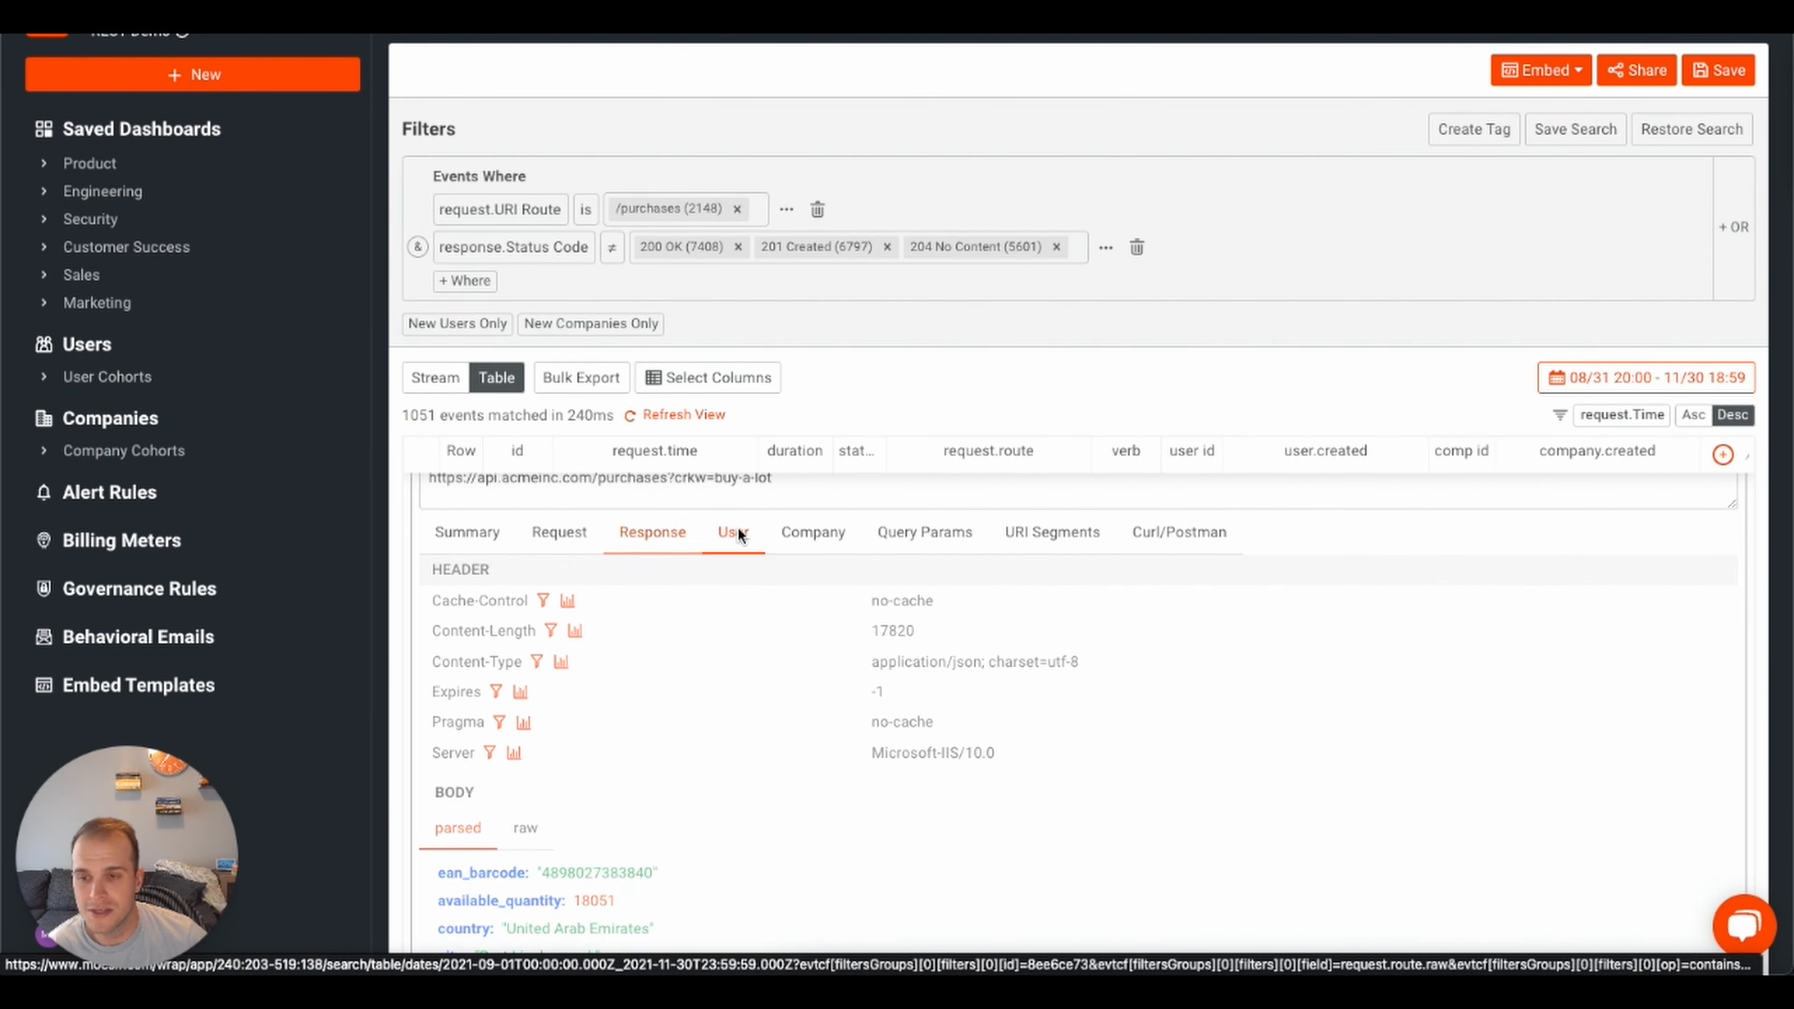
View the first event's company details, query parameters and URI segments
left_click(807, 531)
left_click(926, 537)
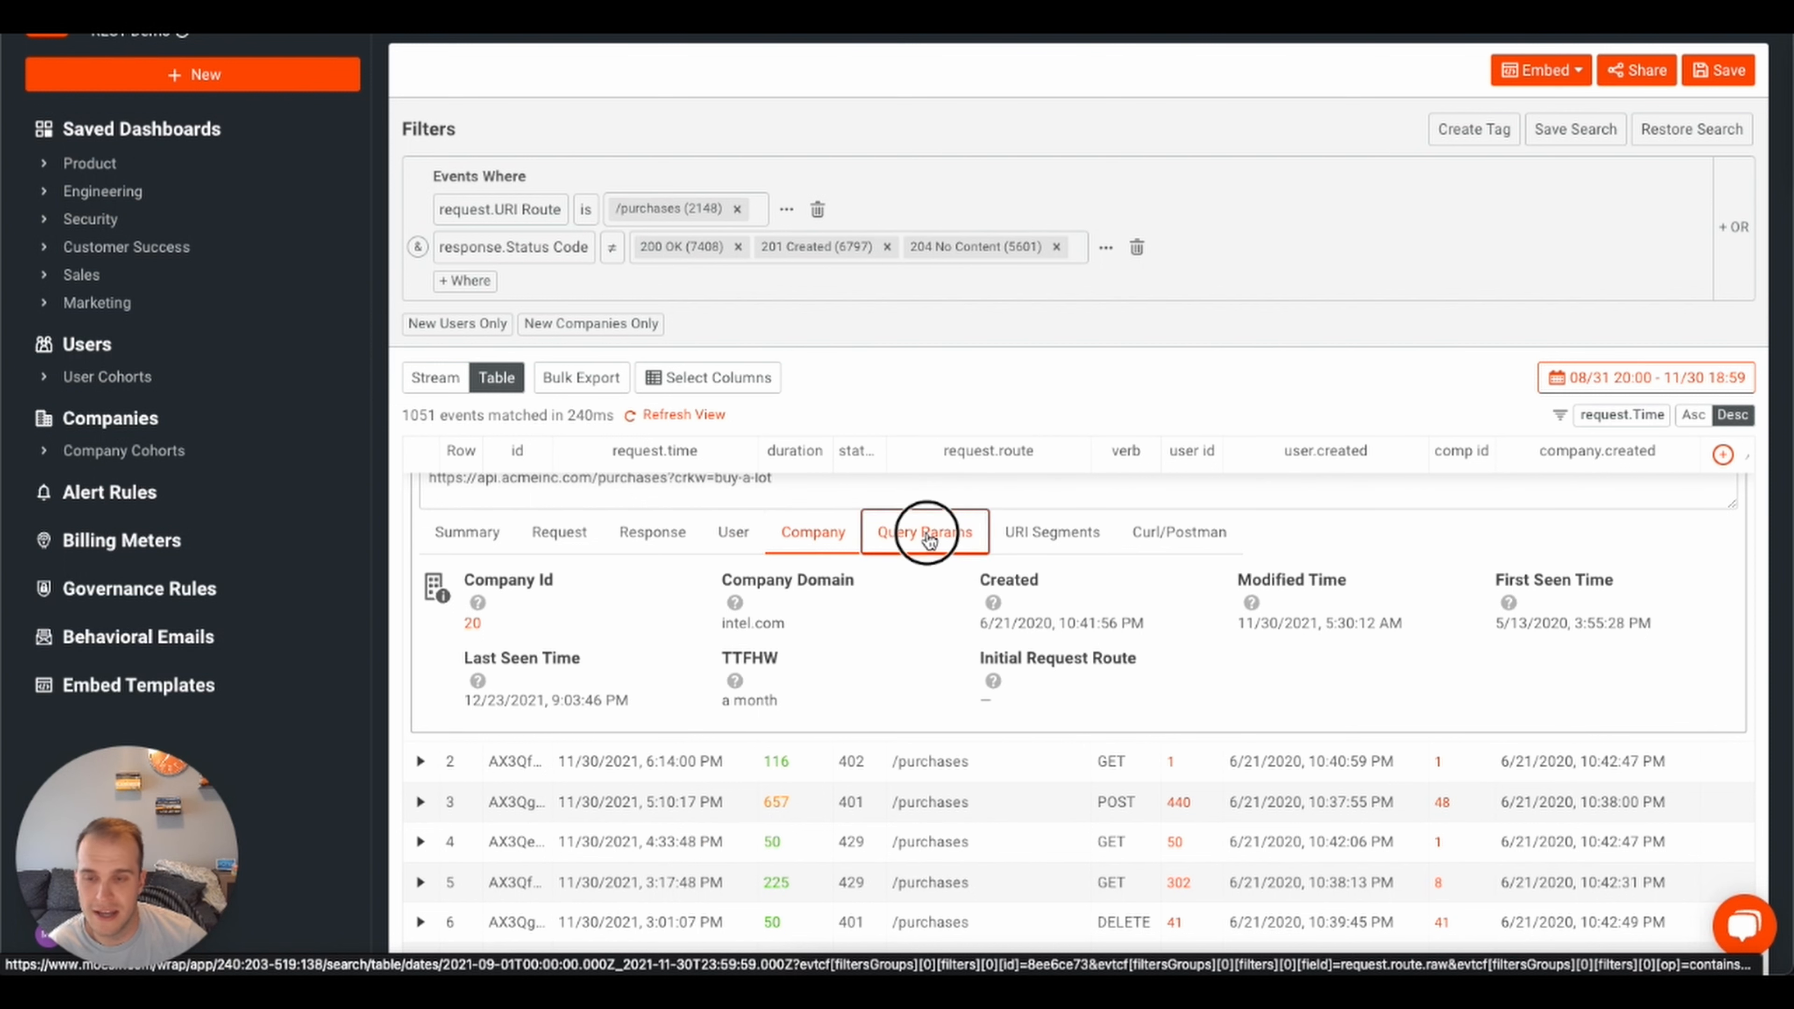
left_click(1053, 538)
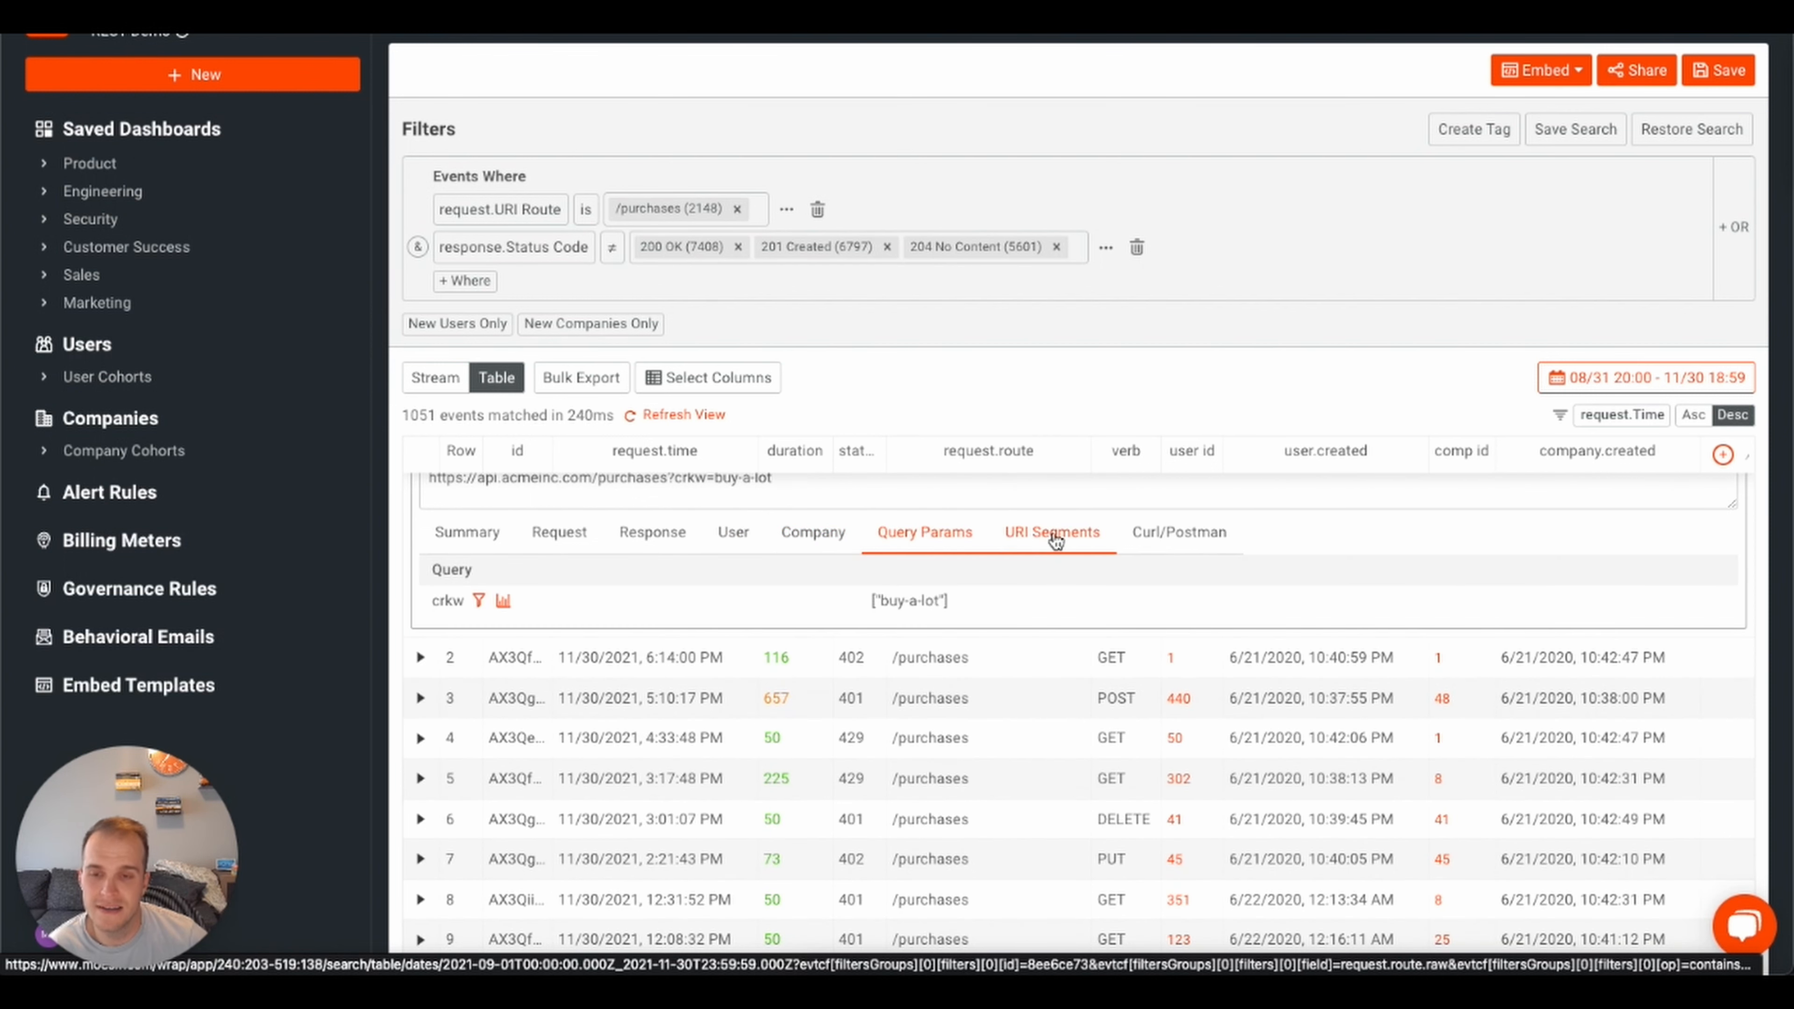
Show the first event's cURL command, highlight its full text and clear the selection
left_click(1190, 533)
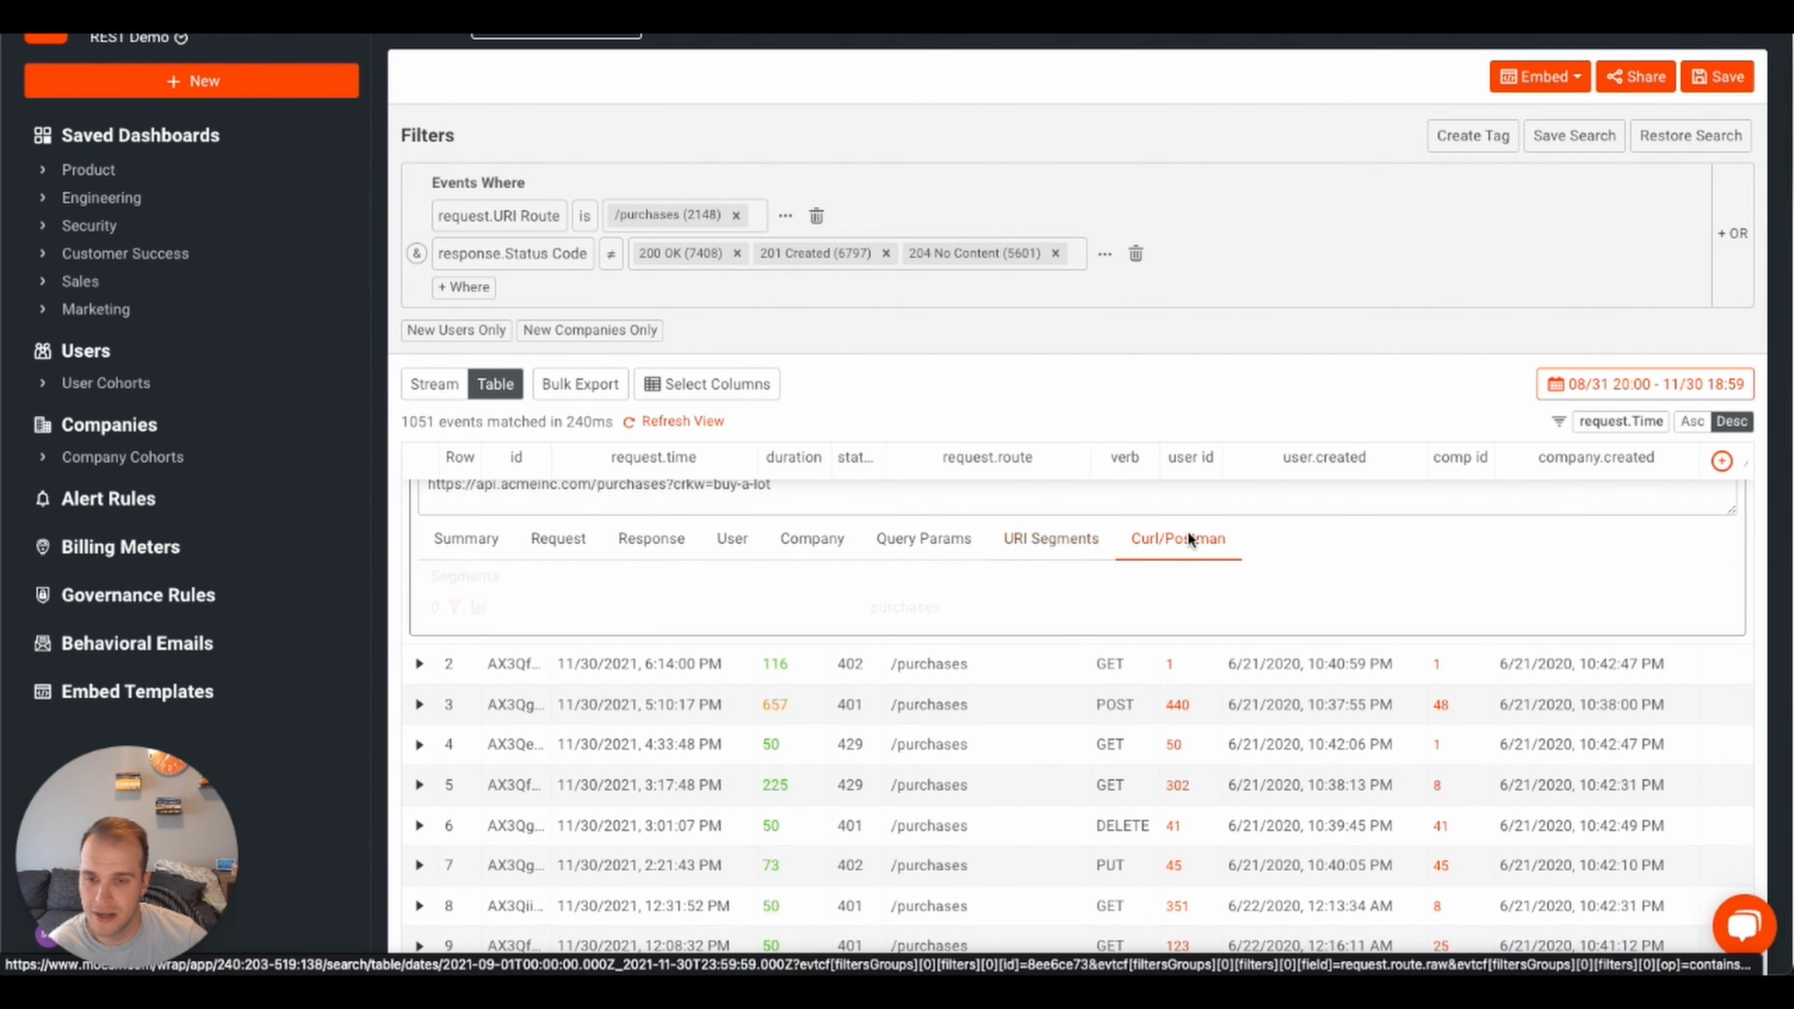
left_click_drag(1567, 586, 417, 571)
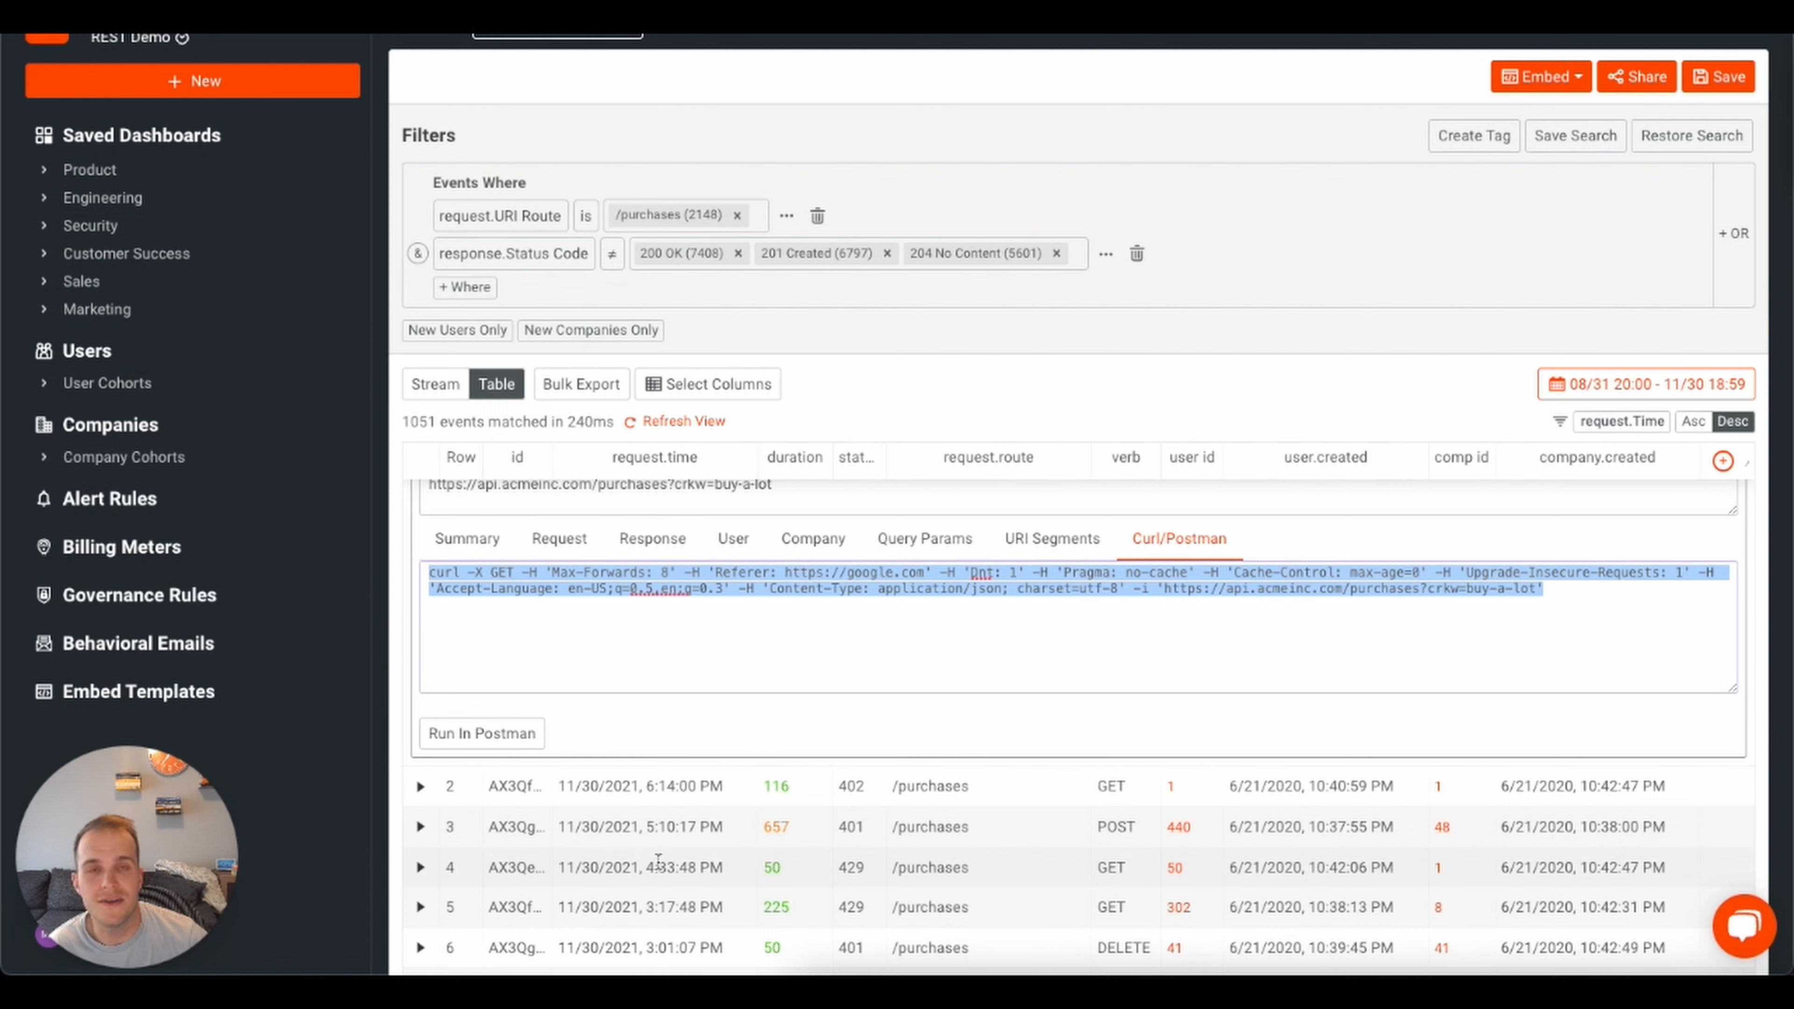
left_click(993, 634)
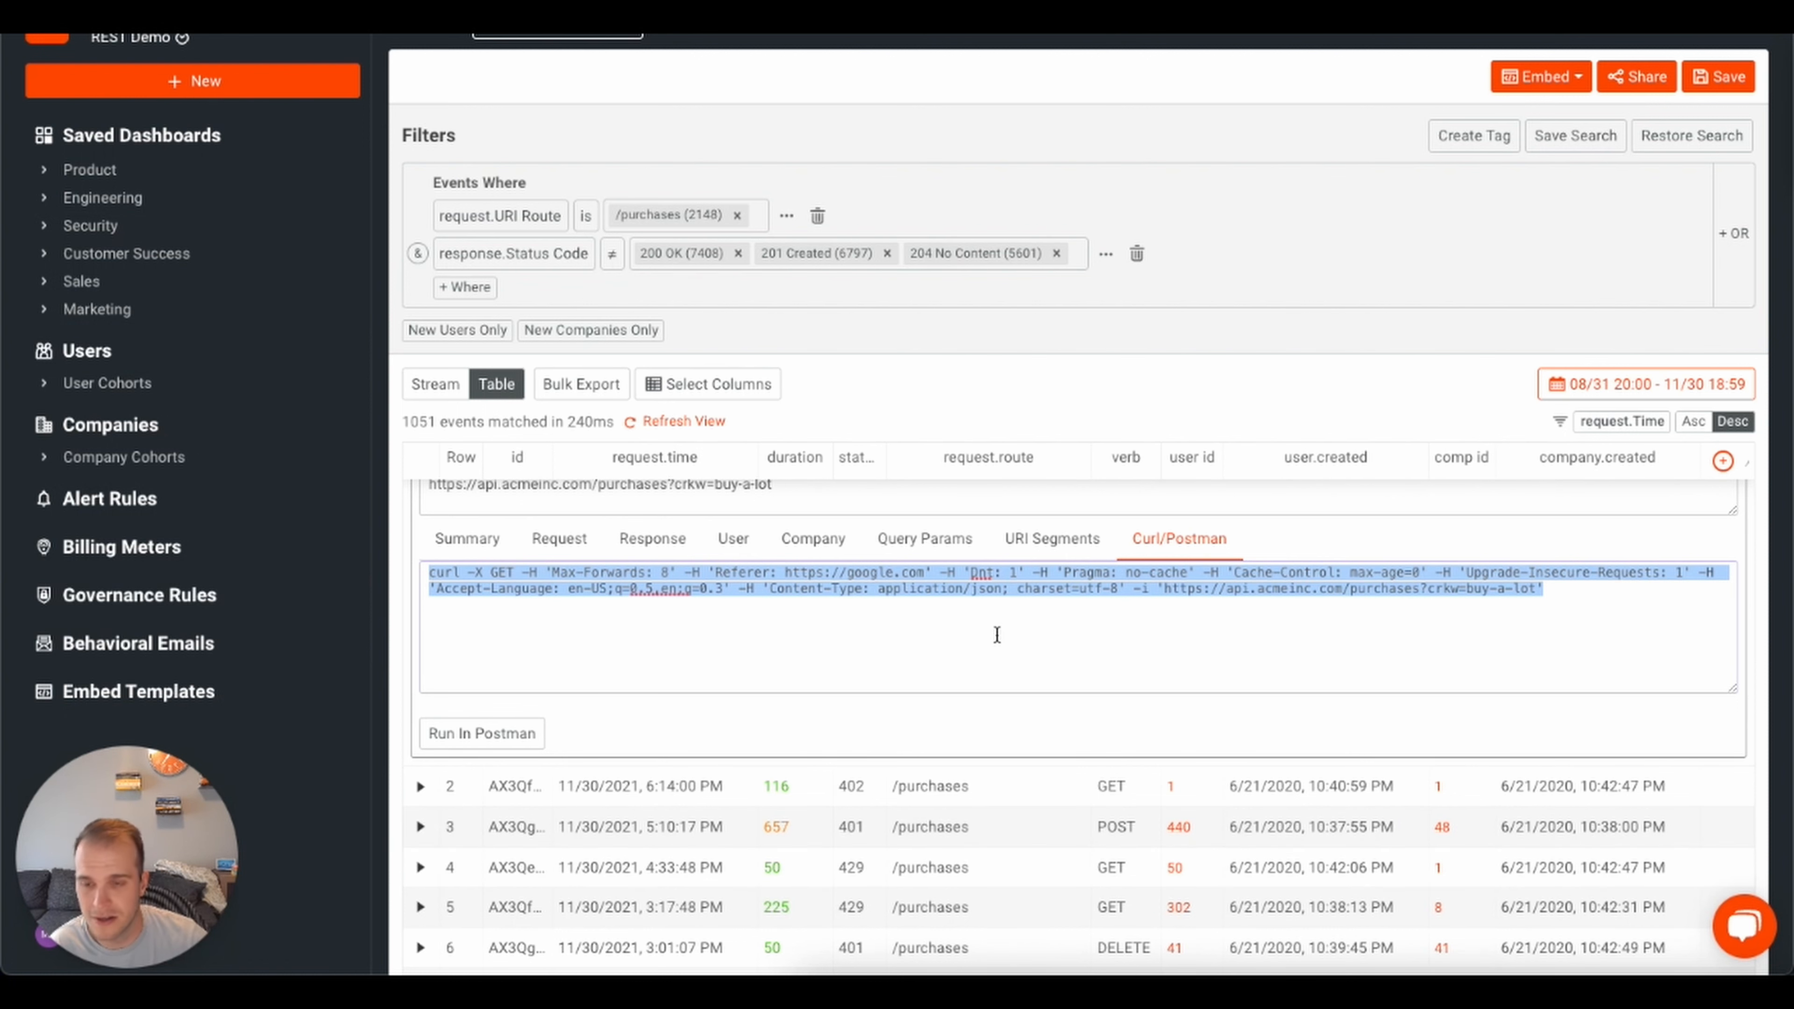
Return the event list to the Stream view and expand the first GET /purchases event's summary
scroll(996, 637, "up", 4)
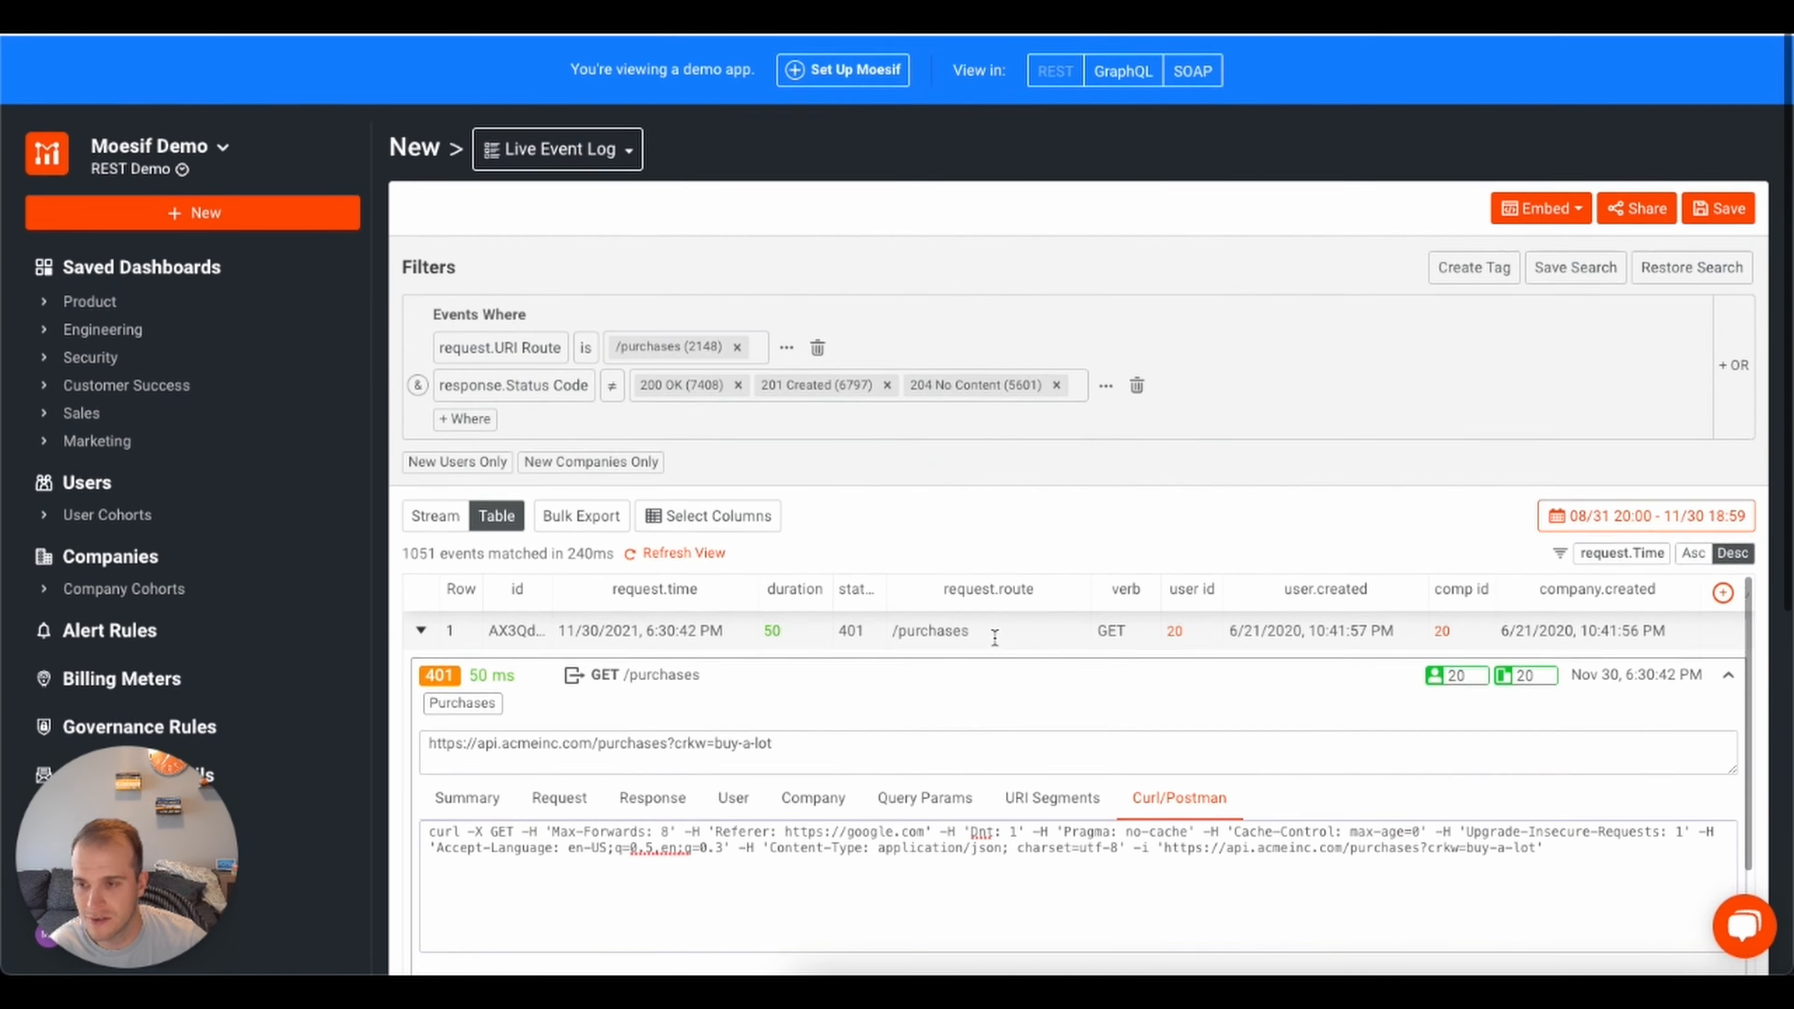
left_click(435, 511)
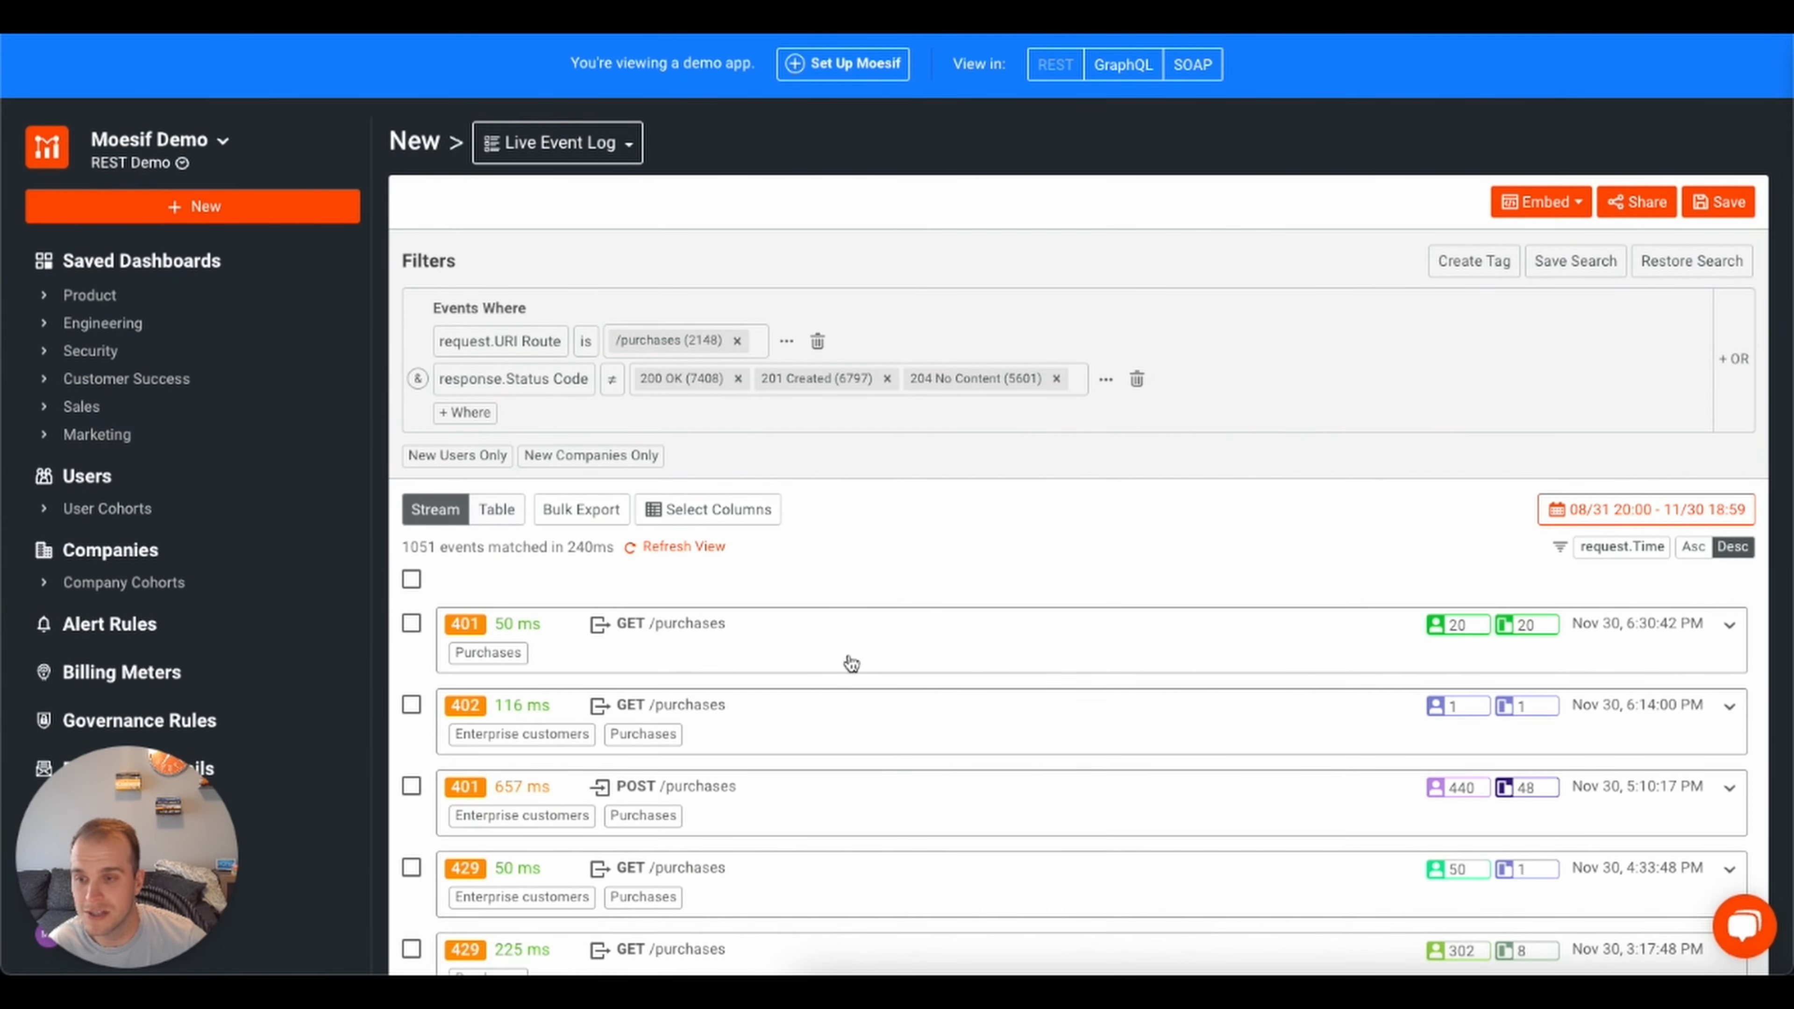
left_click(922, 653)
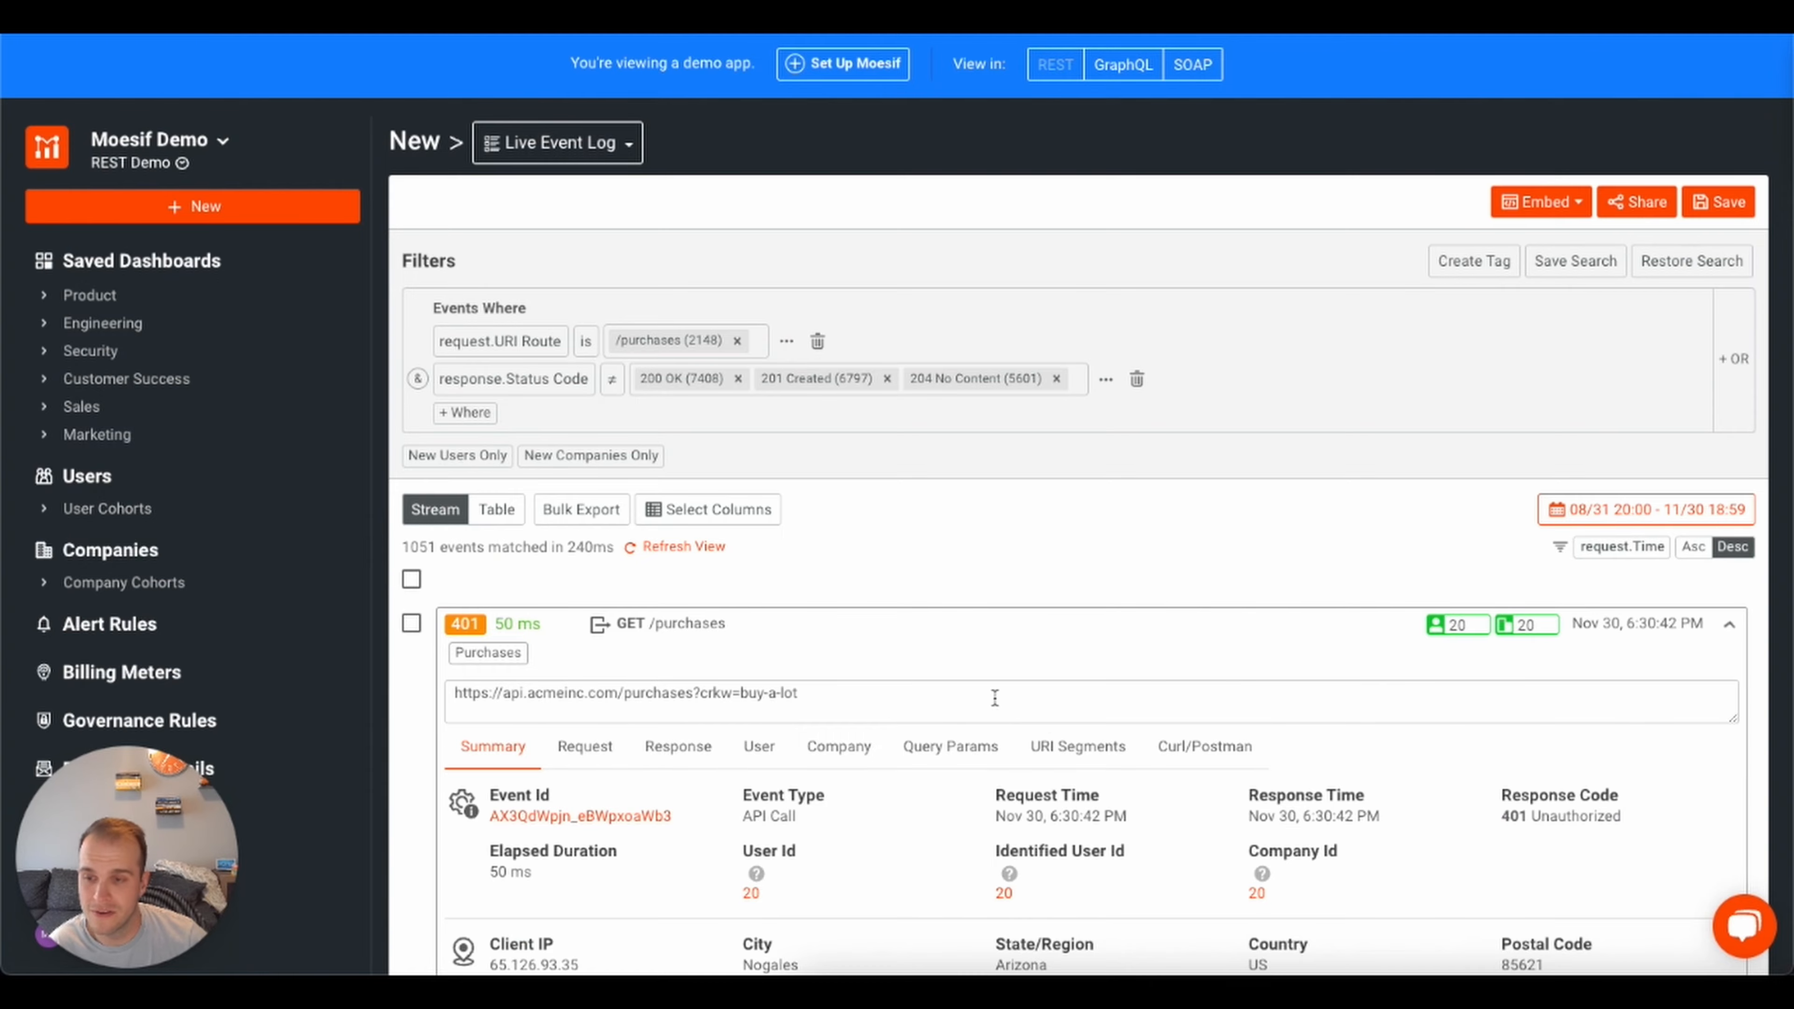
scroll(1049, 721, "down", 4)
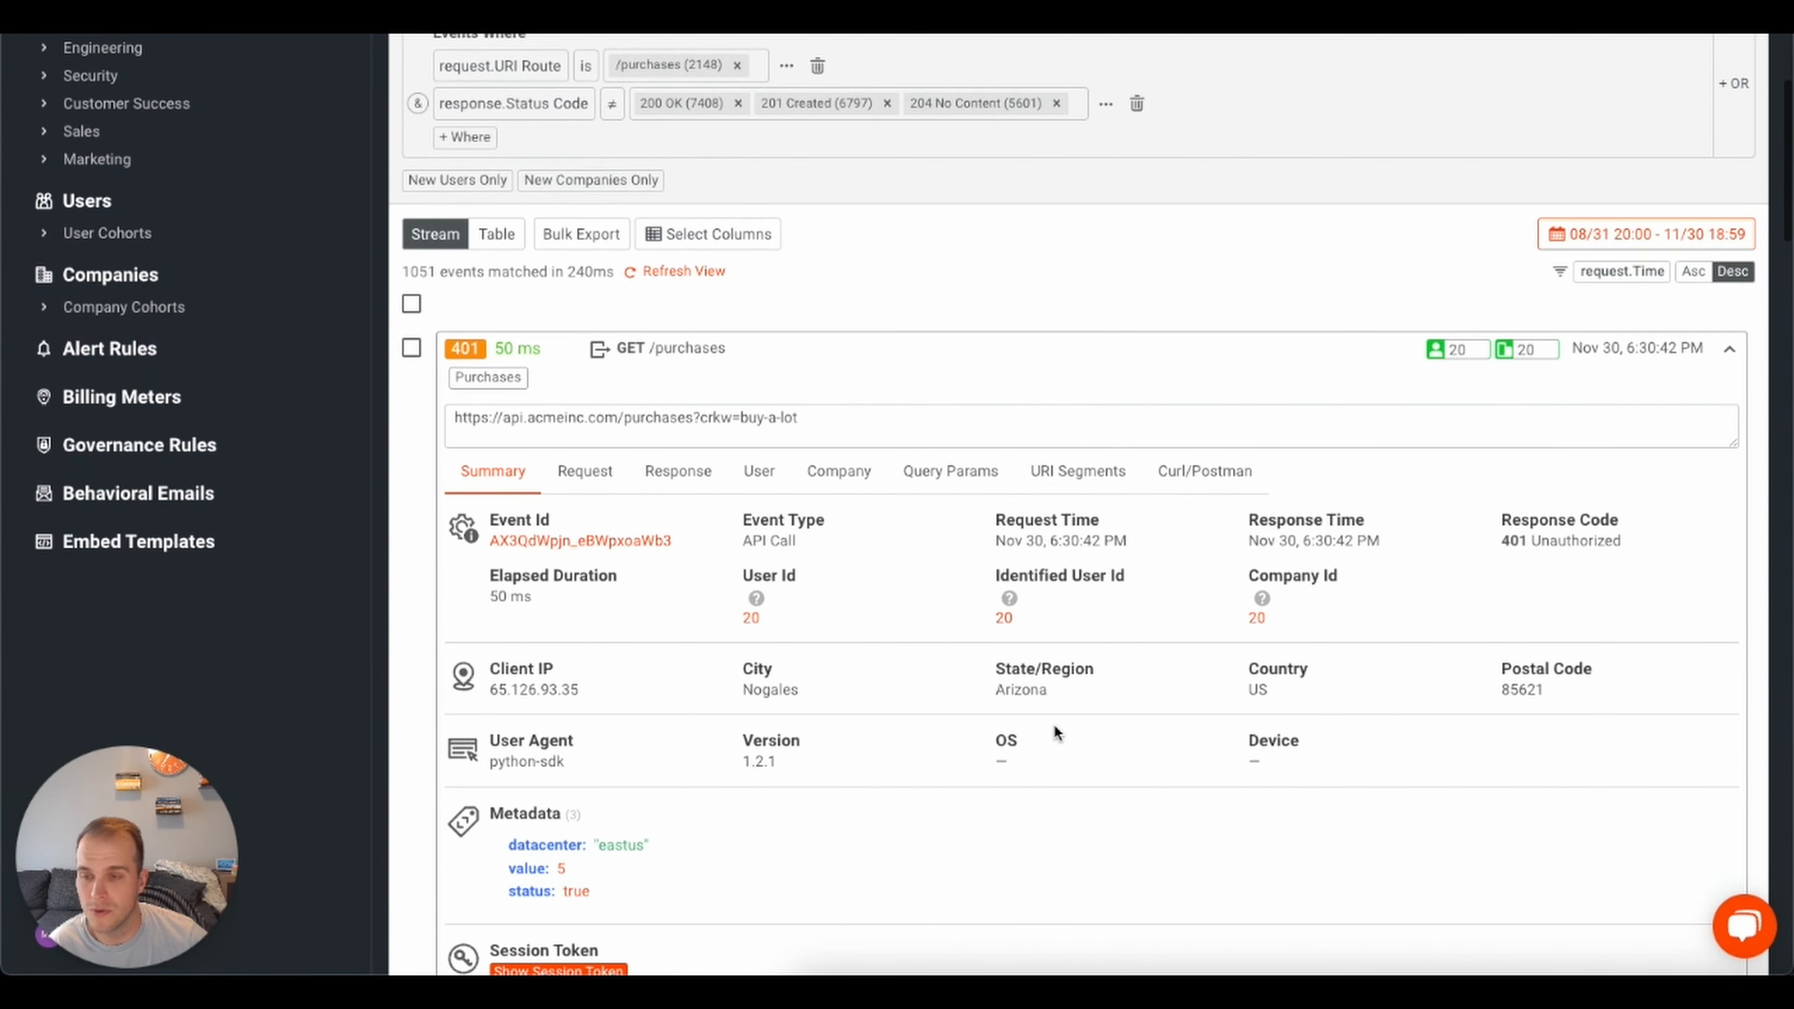
View the expanded event's request, response, user, company and query parameter details, and collapse the event
left_click(585, 471)
left_click(678, 472)
left_click(770, 473)
left_click(833, 472)
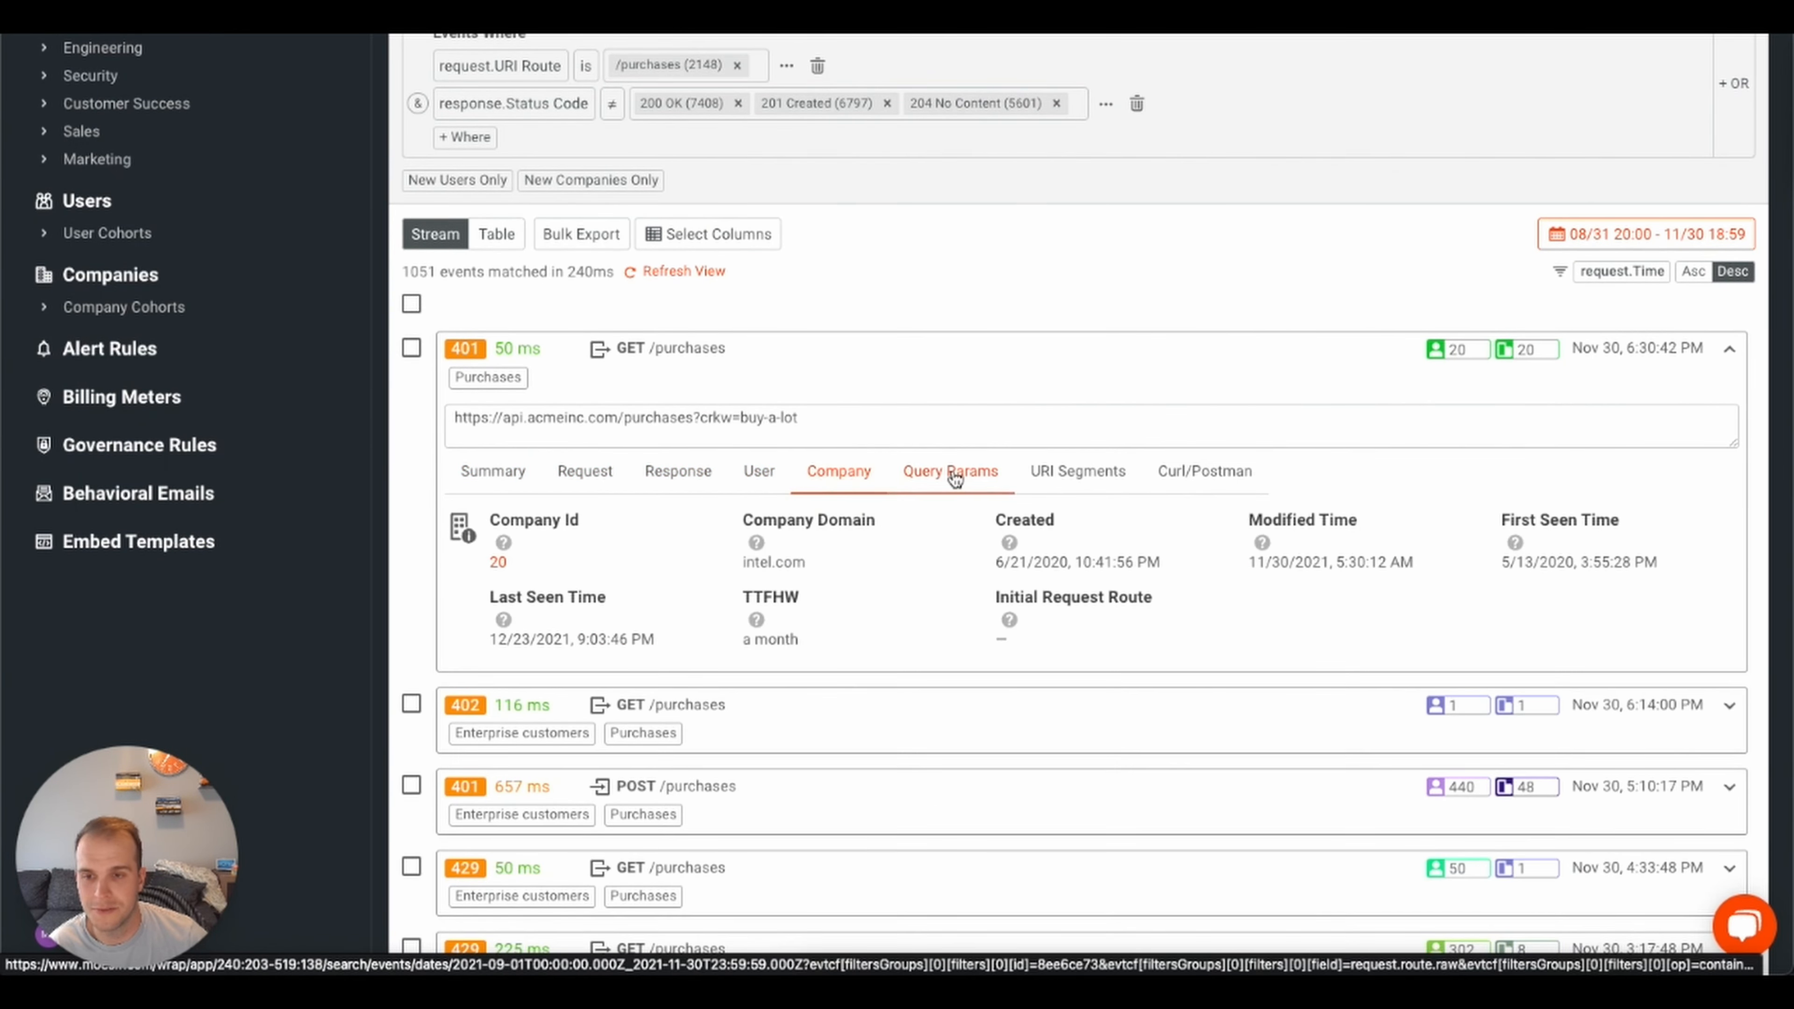
left_click(949, 471)
left_click(1728, 350)
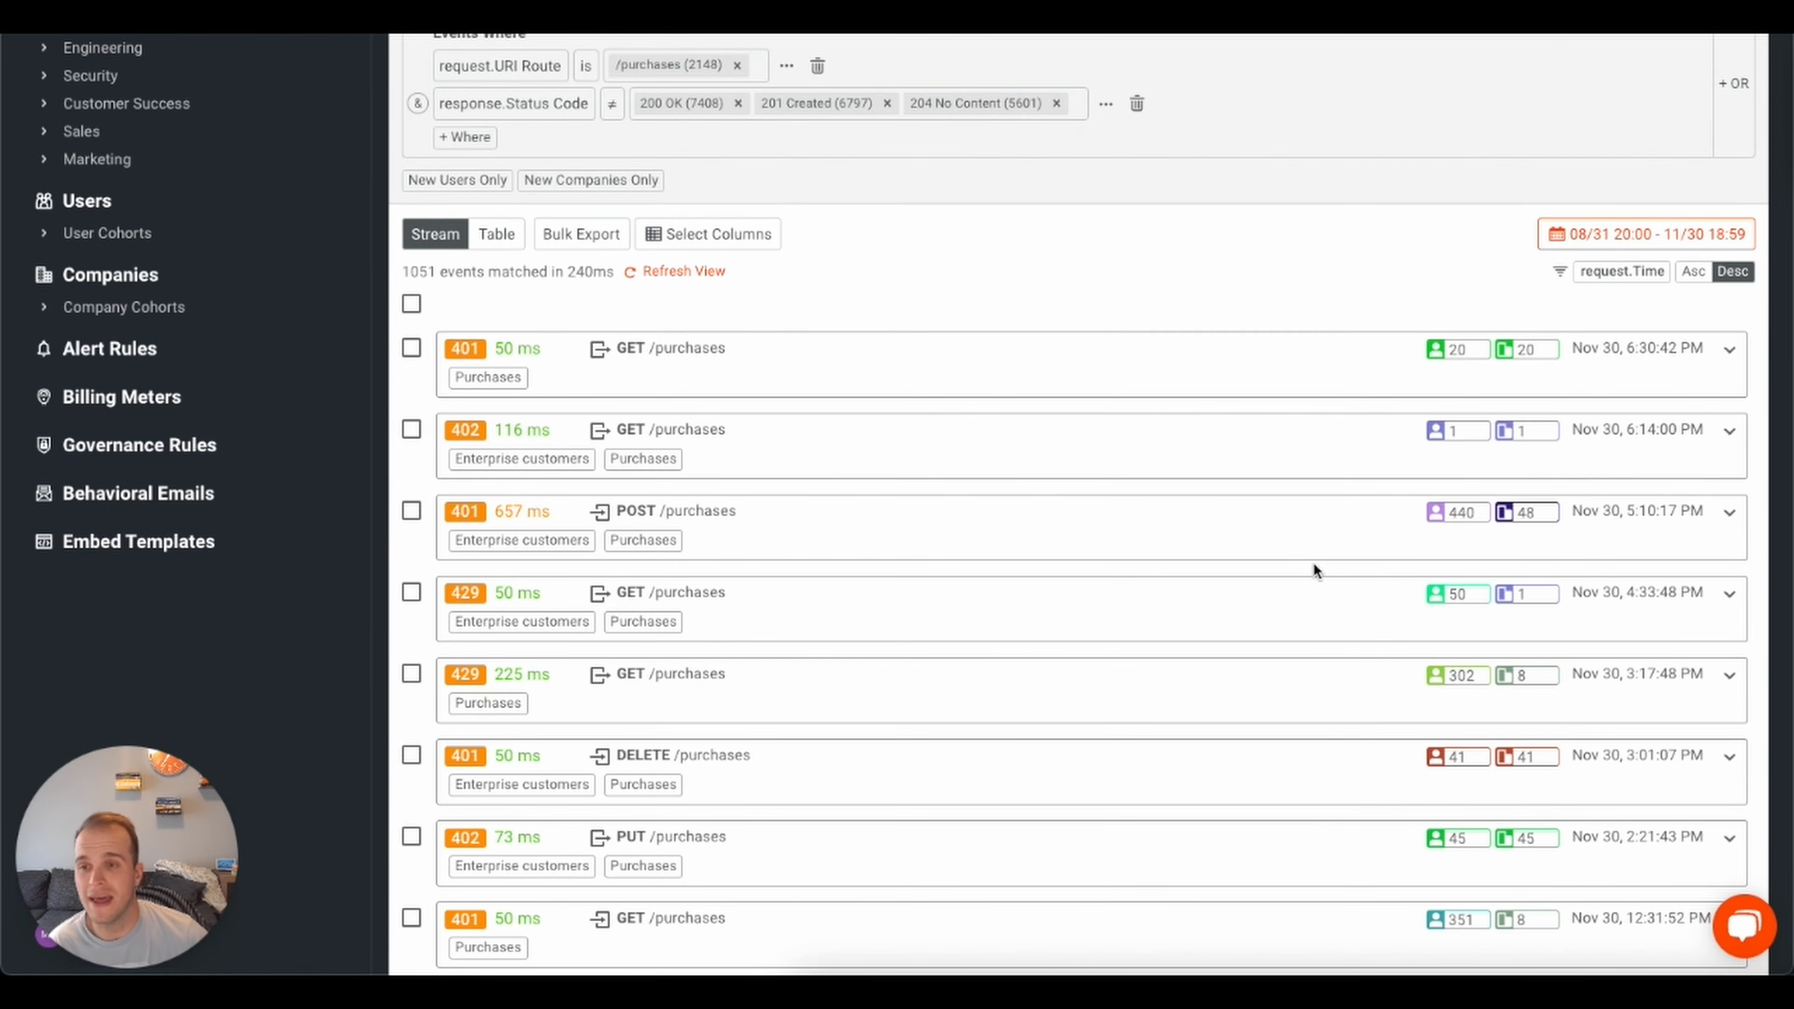
scroll(1304, 566, "up", 1)
scroll(1303, 564, "up", 1)
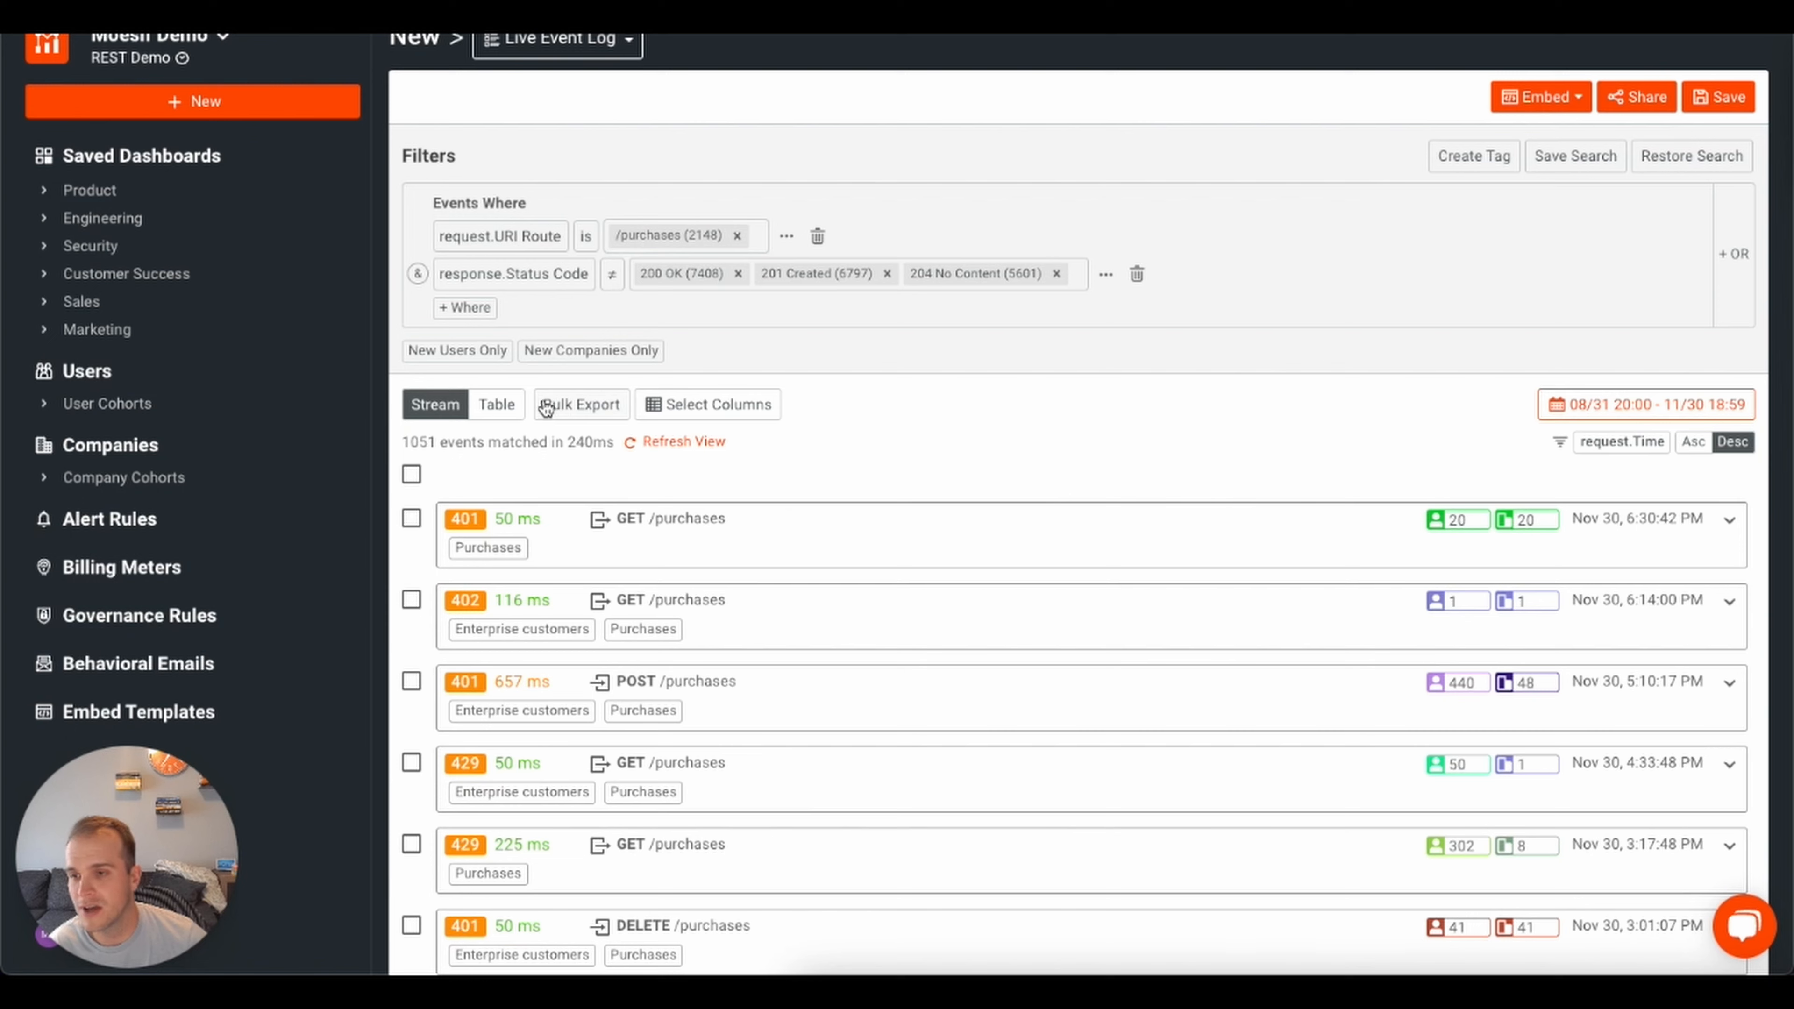
View the Bulk Export recipient, format and field options, switch Fields to All Fields and back to Selected Columns, and close without exporting
left_click(567, 403)
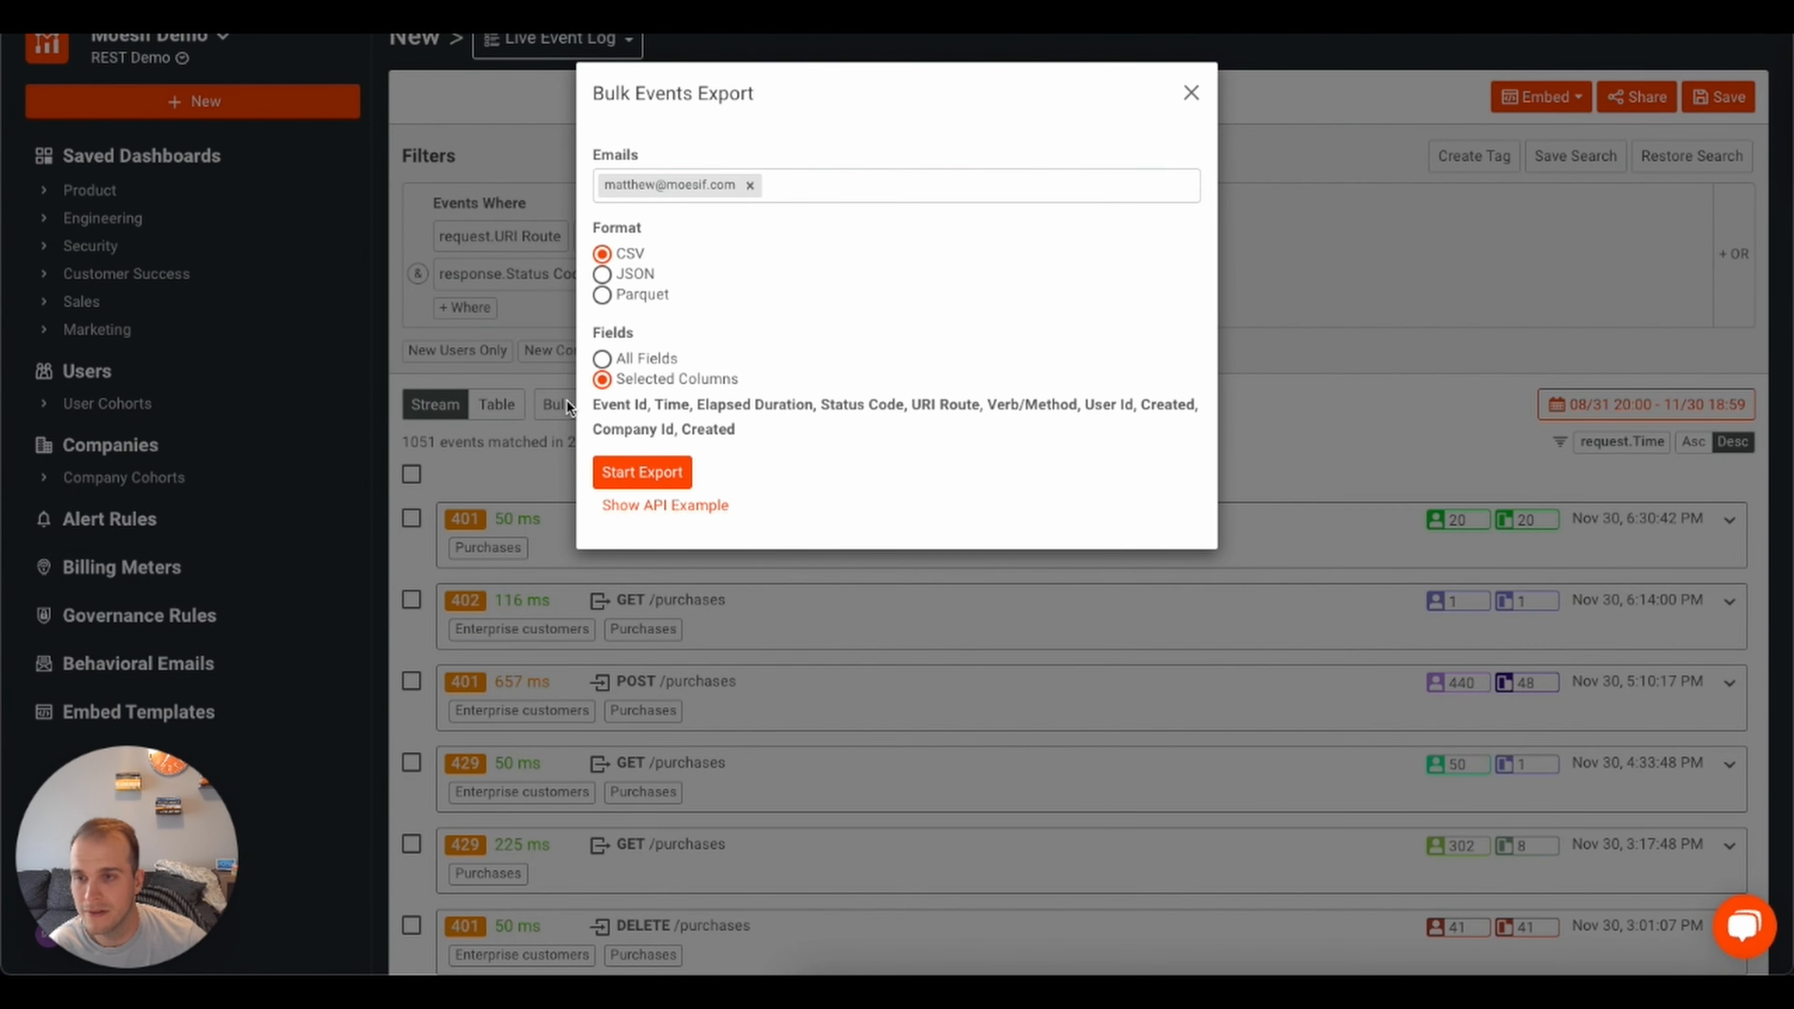
left_click(856, 186)
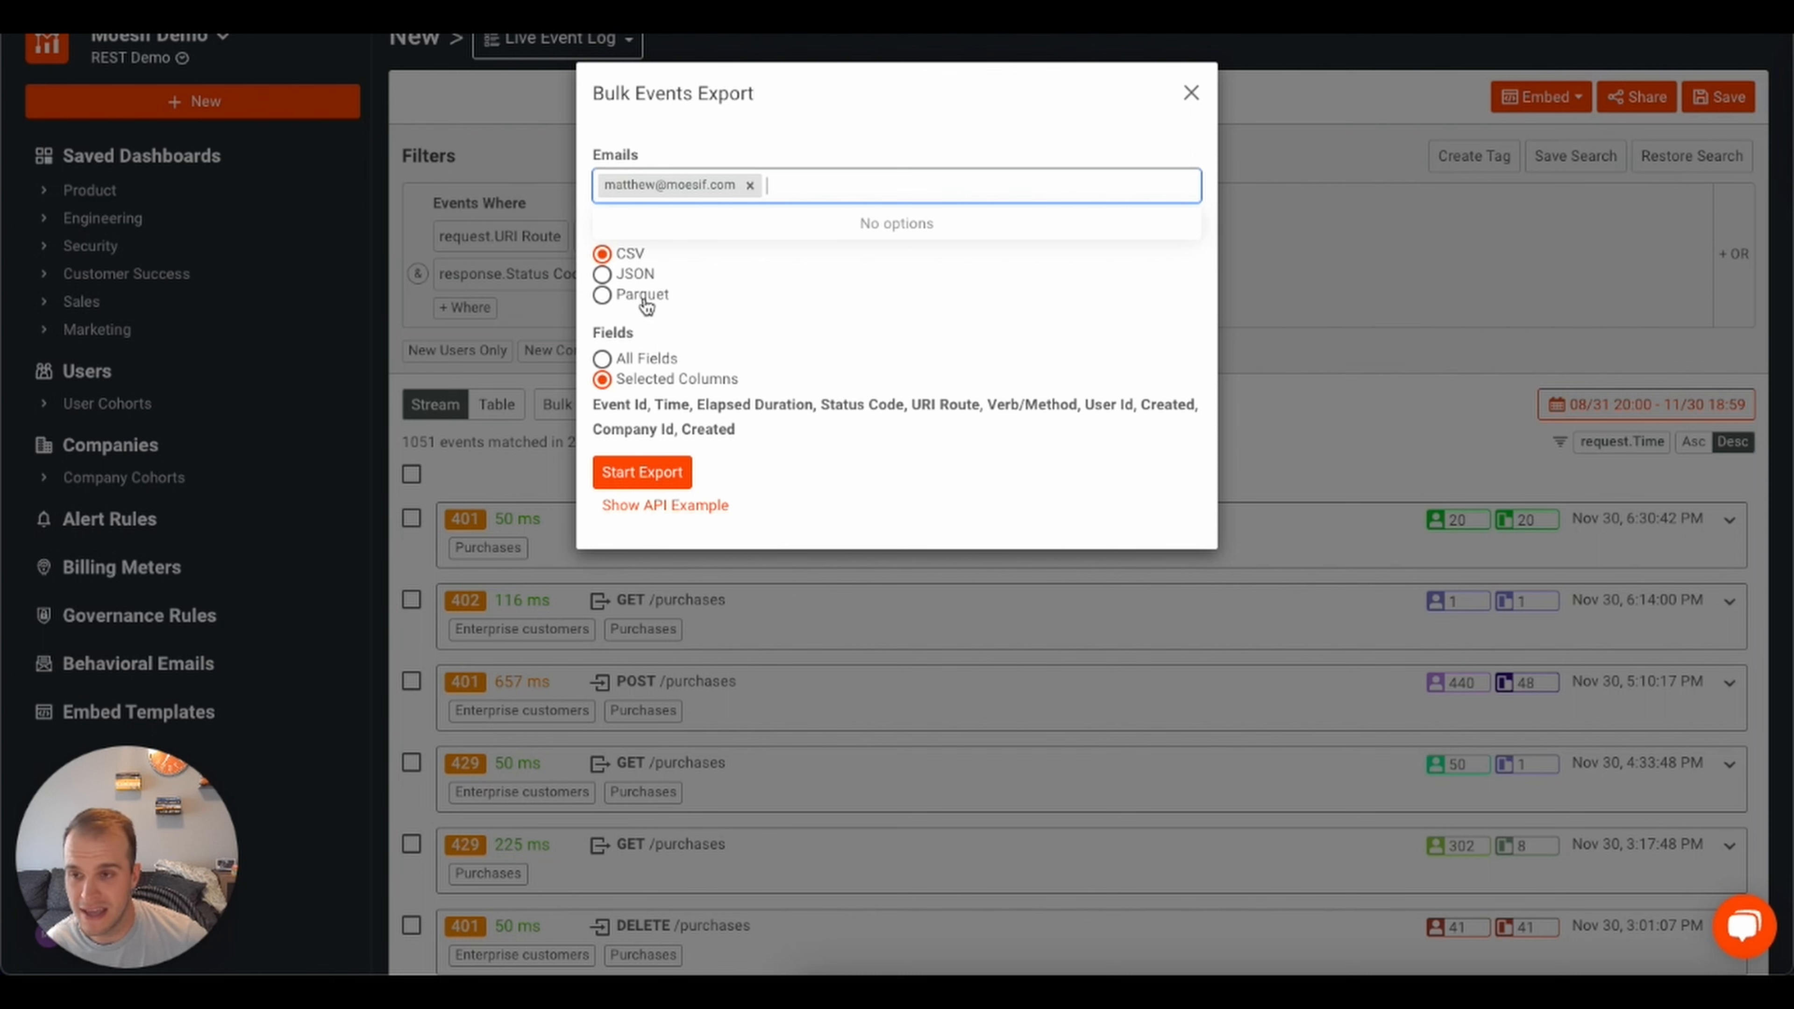
left_click(960, 303)
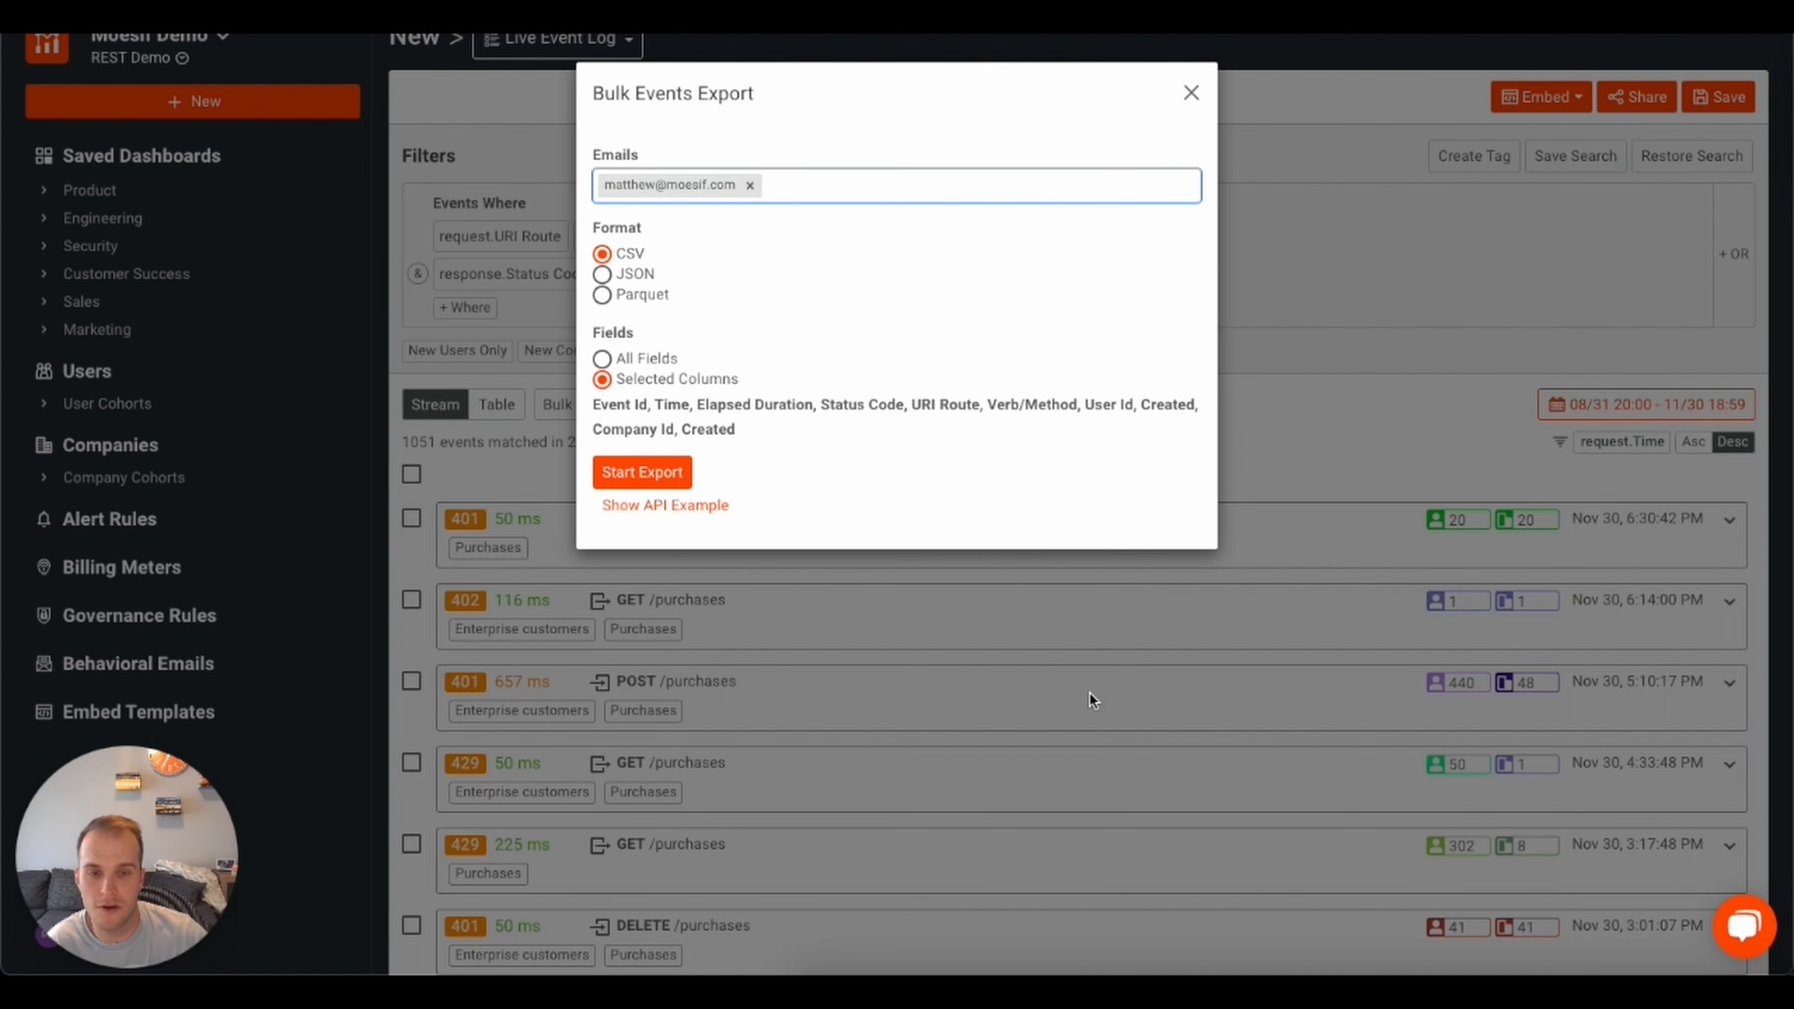
left_click(603, 358)
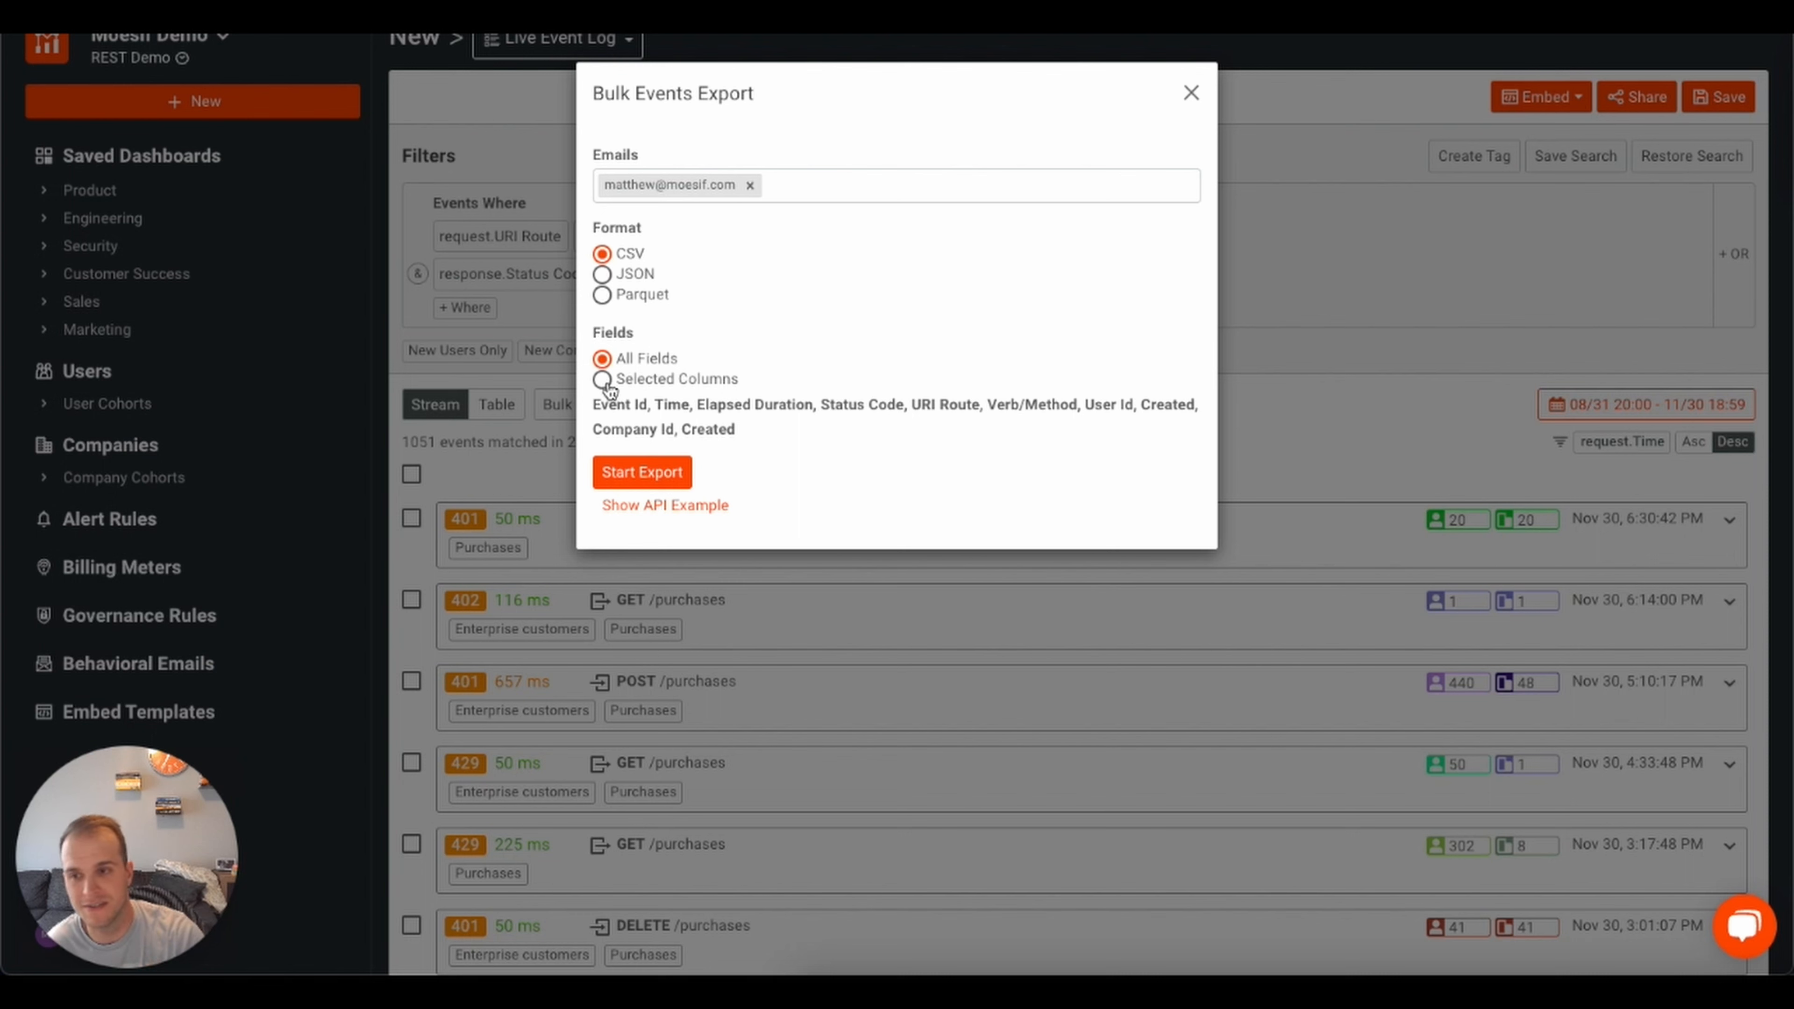
left_click(603, 381)
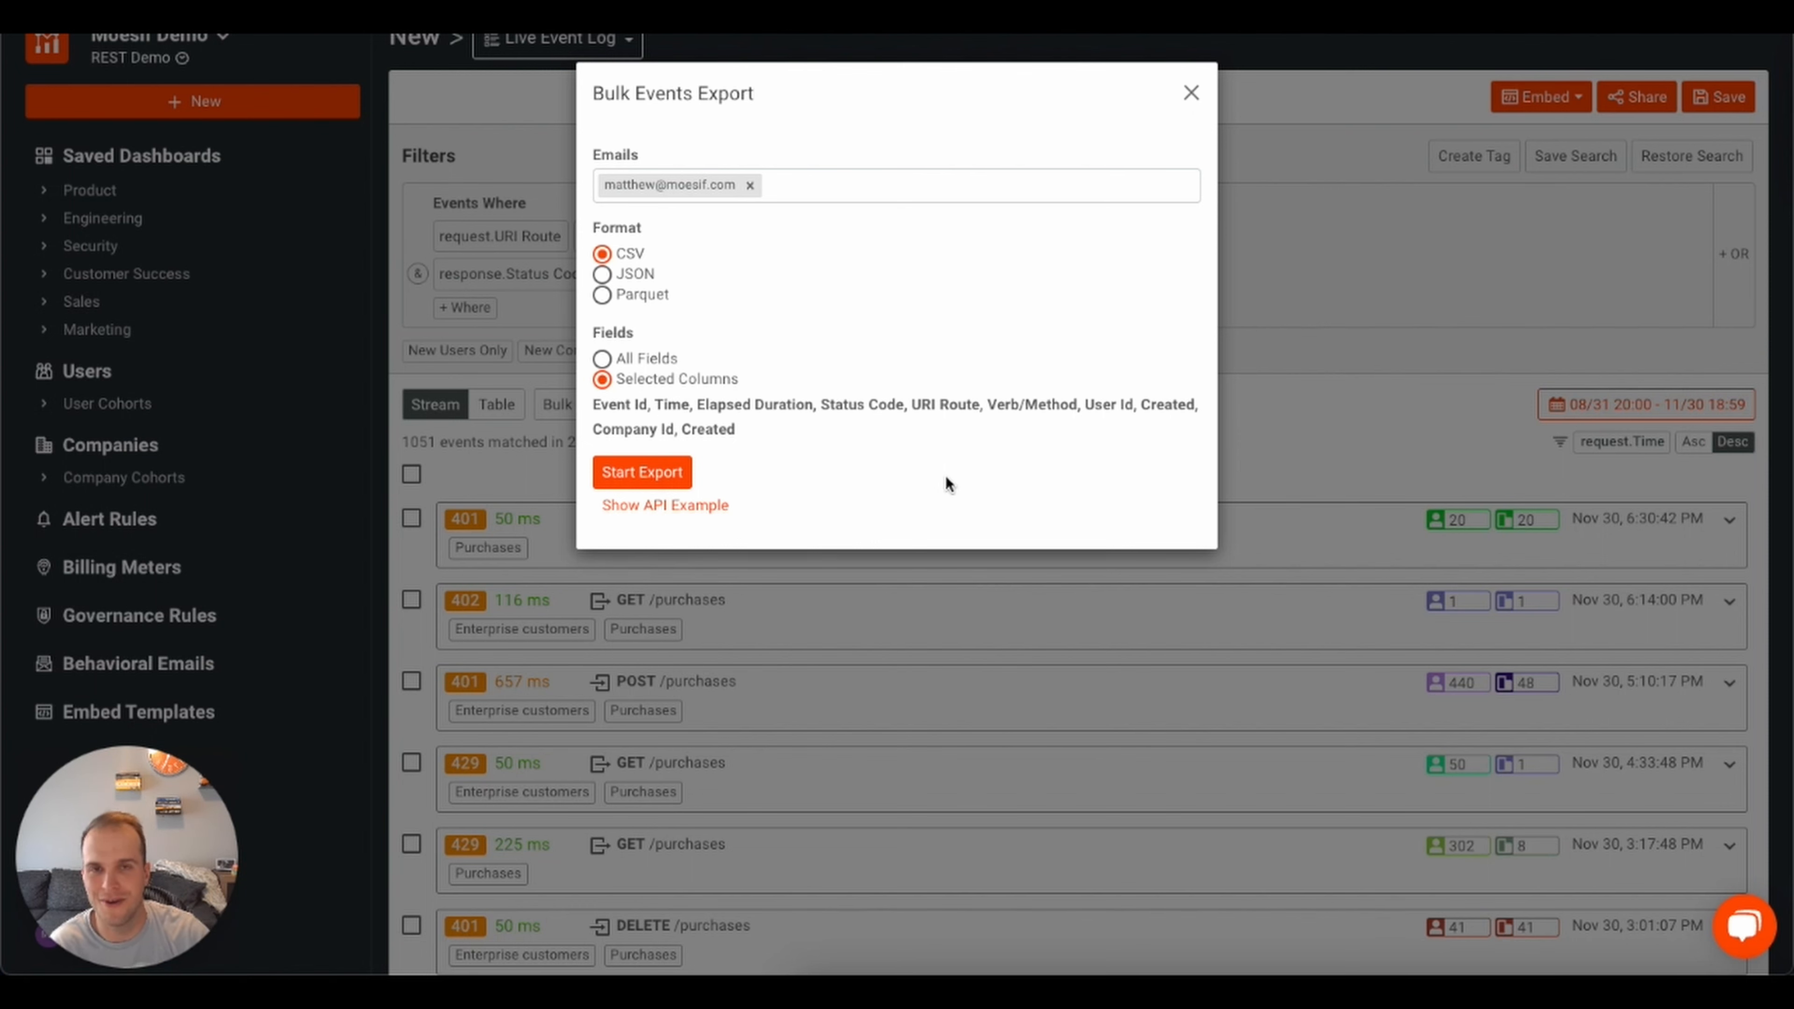
left_click(1191, 93)
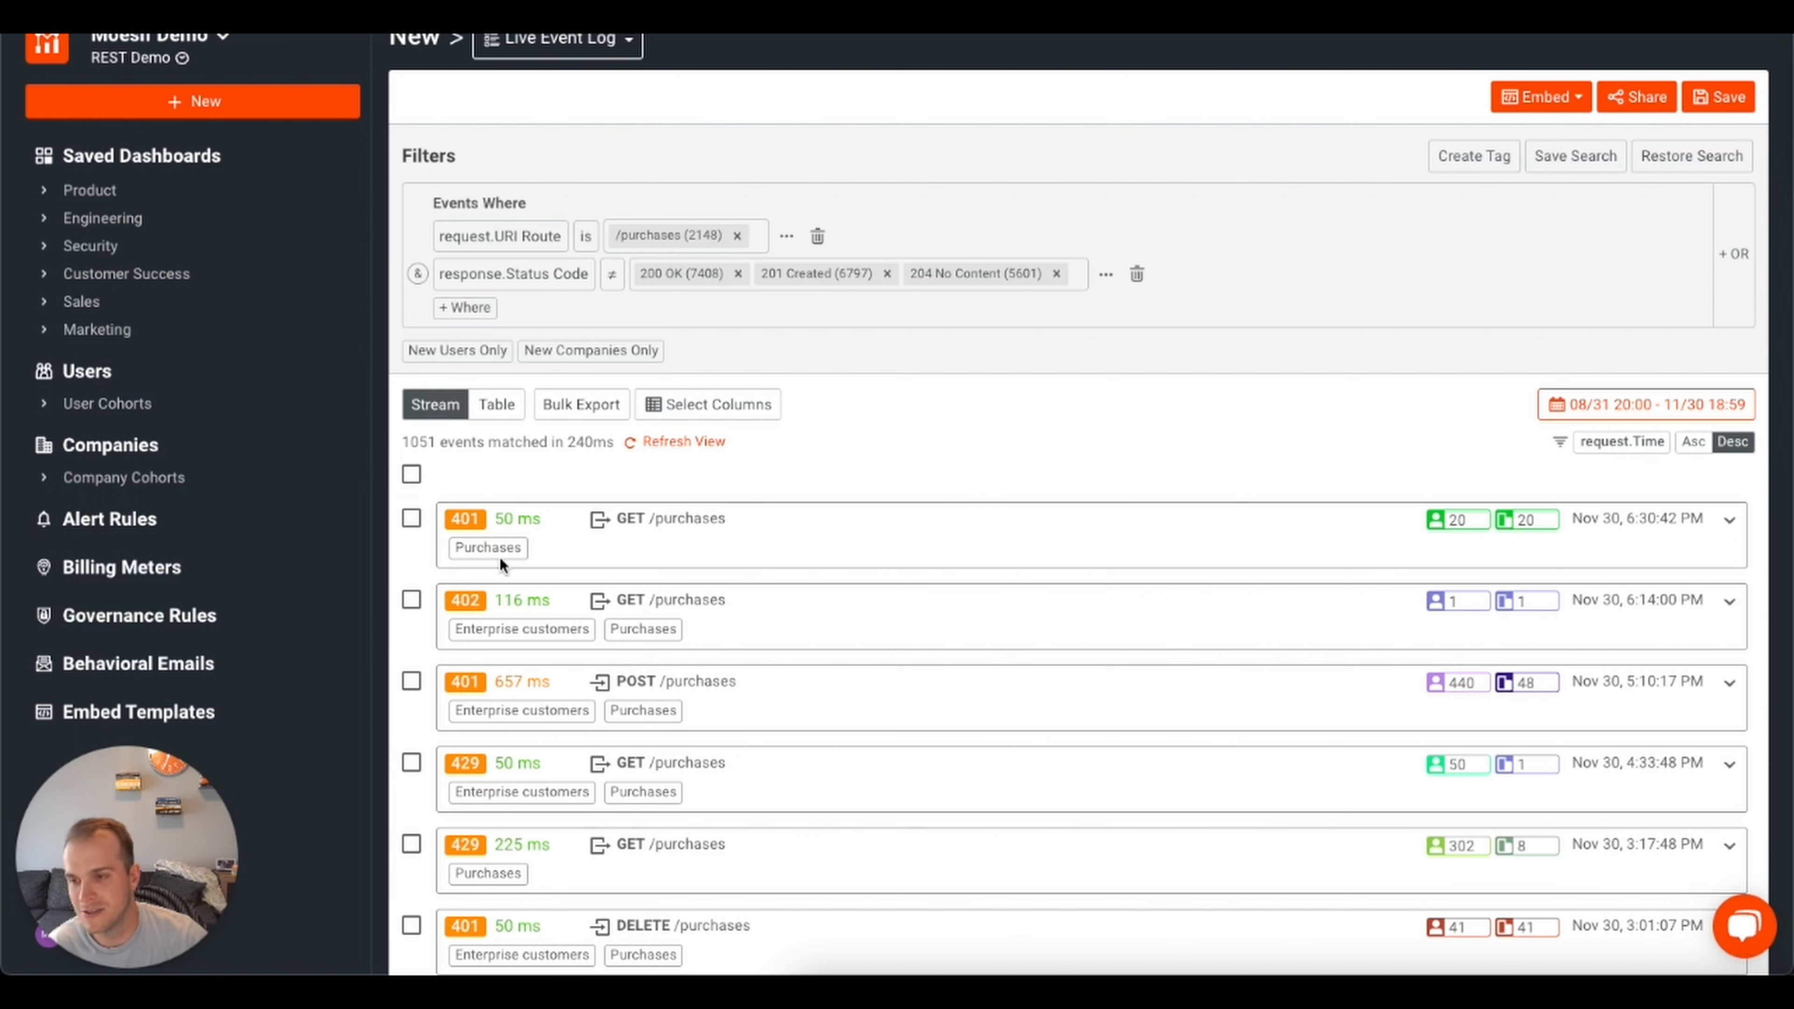
Select the first two GET /purchases events, review their diff from metadata down to the response, and close it and deselect both events
left_click(417, 520)
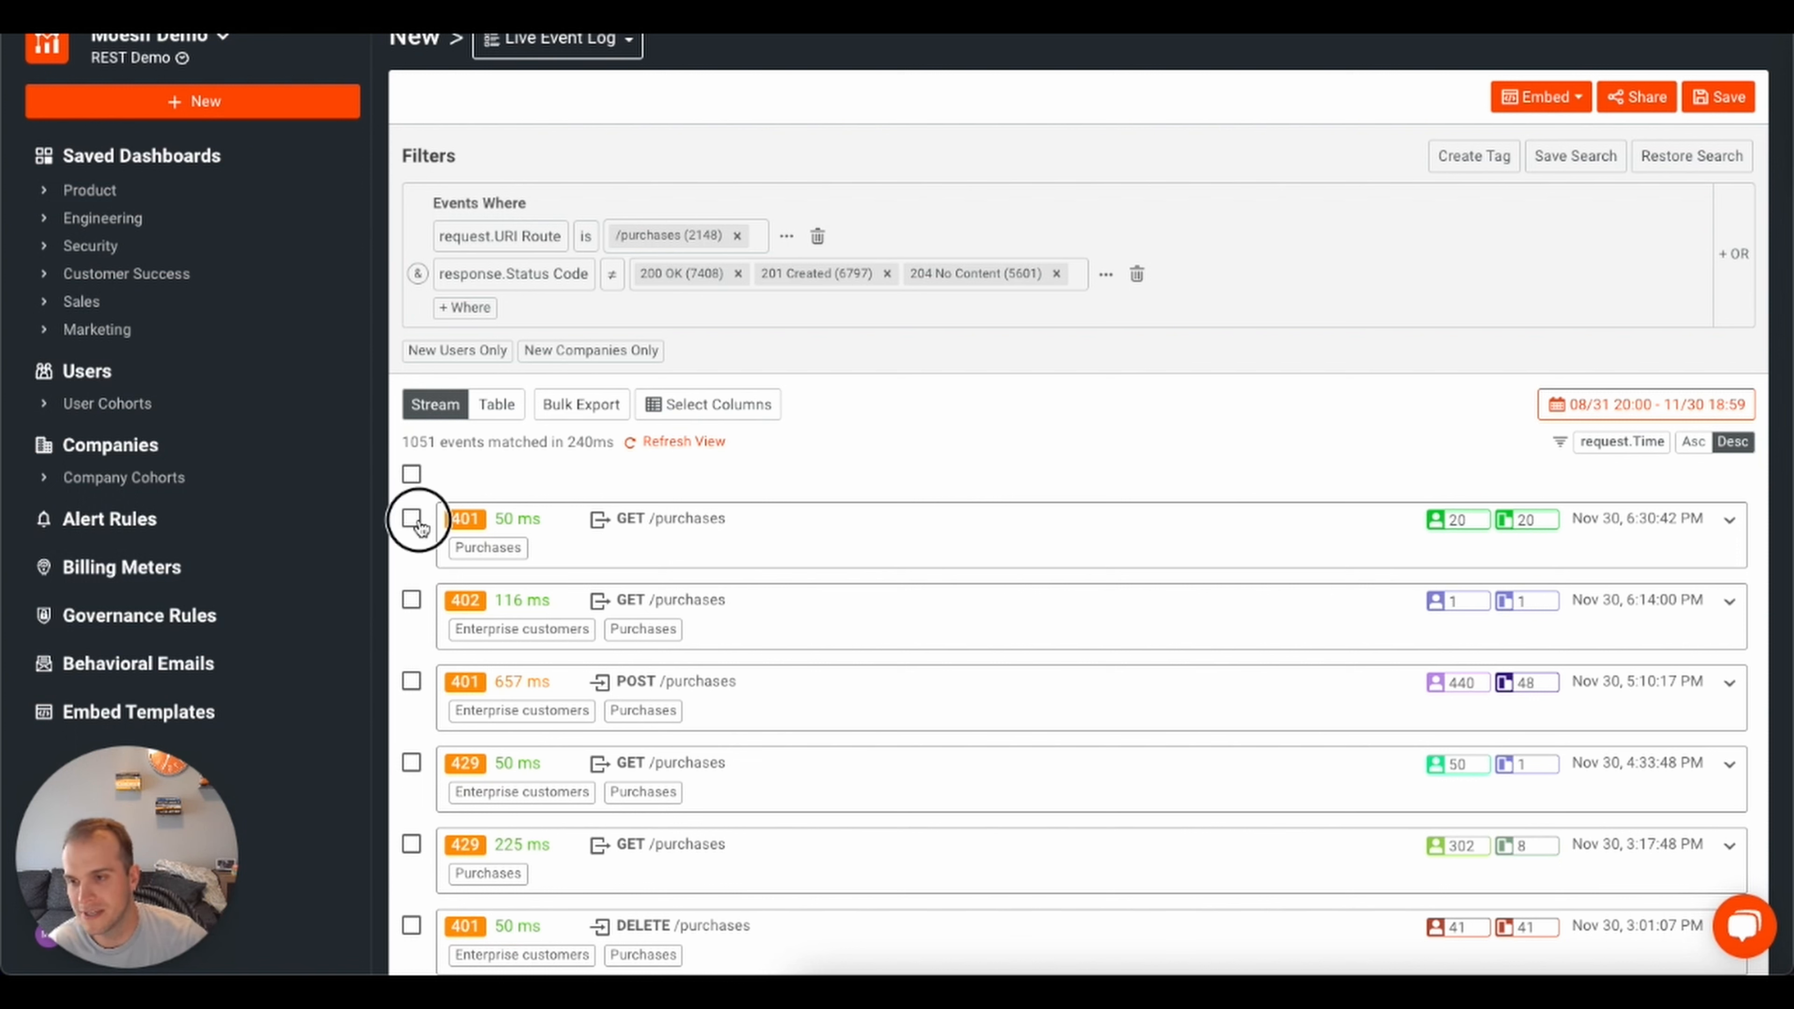
left_click(413, 604)
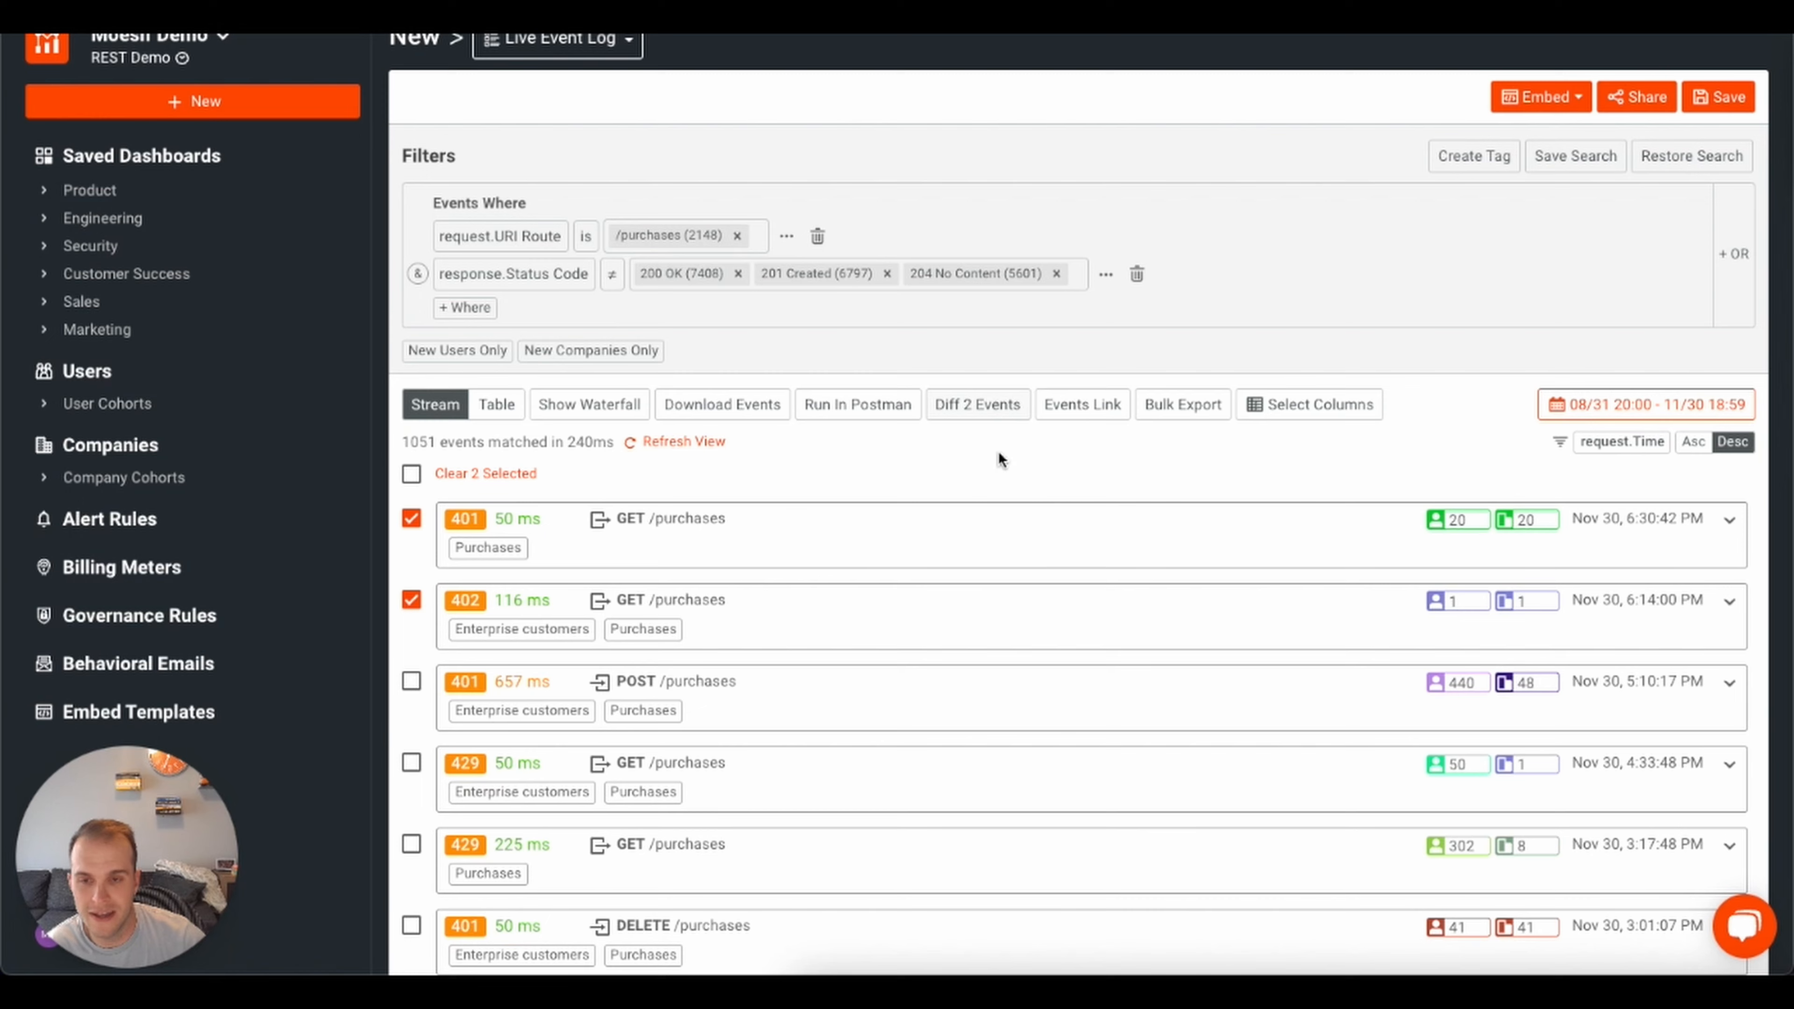
left_click(975, 414)
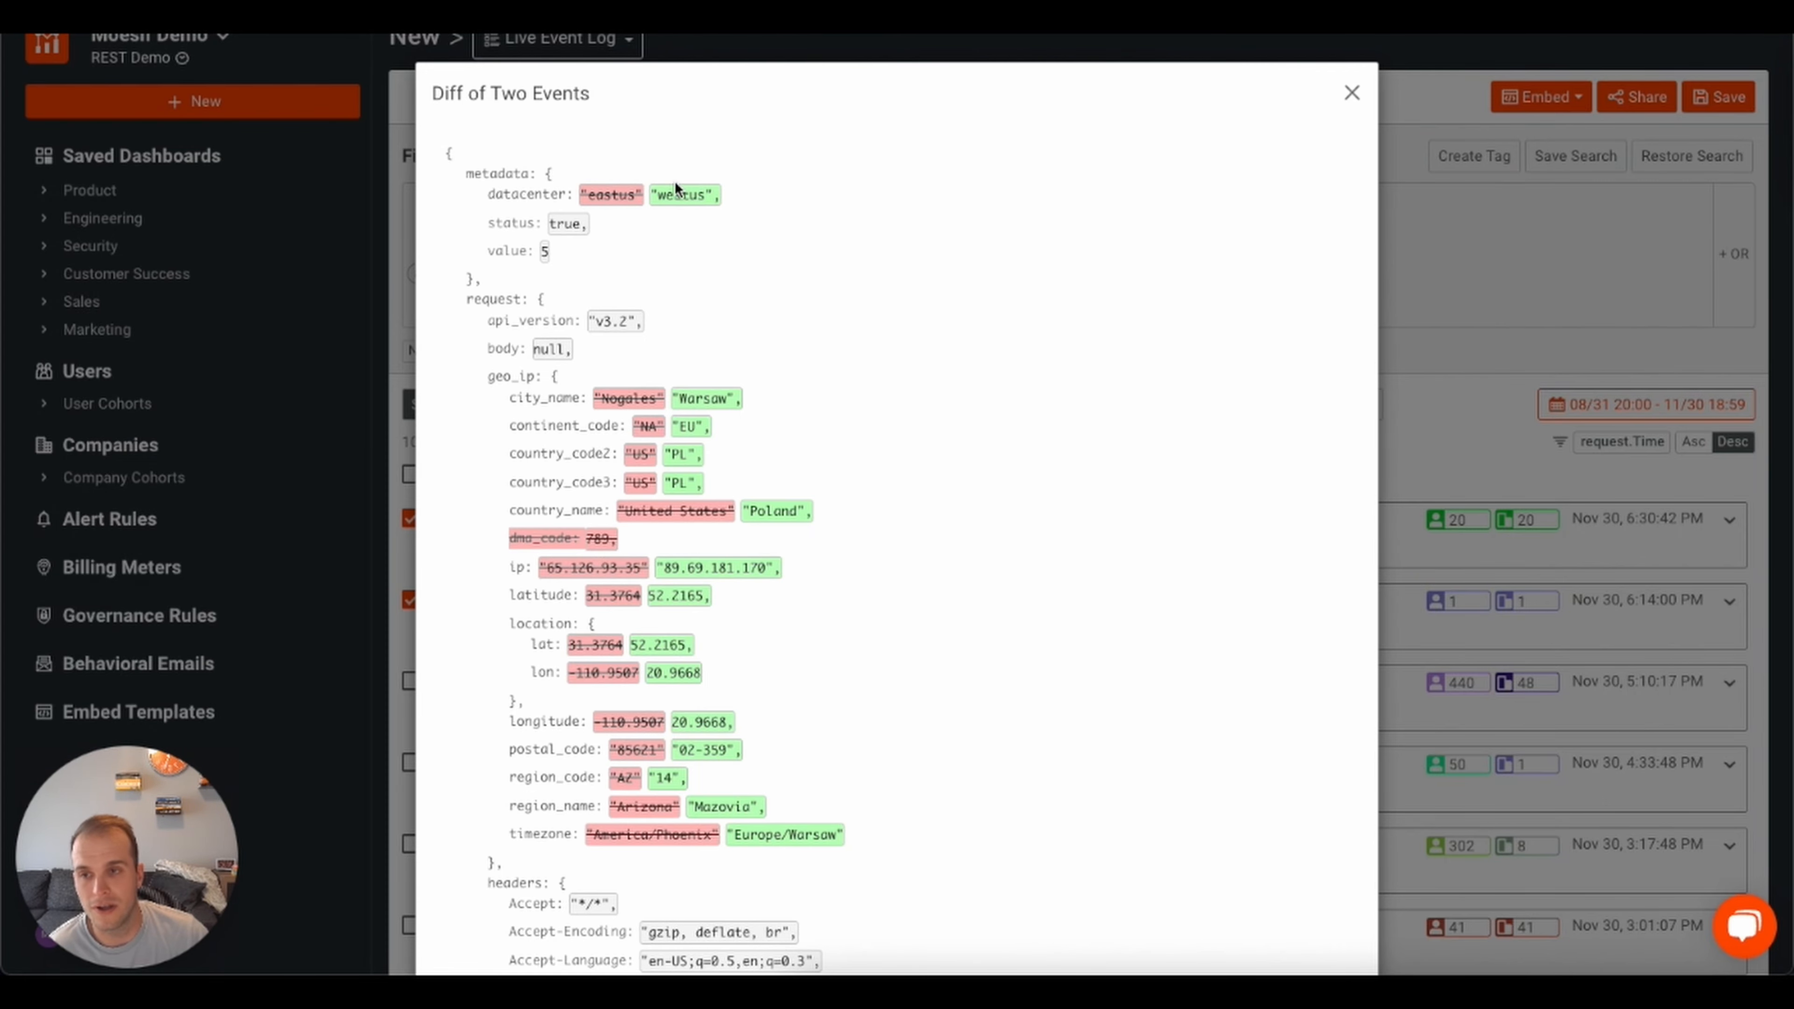
scroll(853, 501, "down", 5)
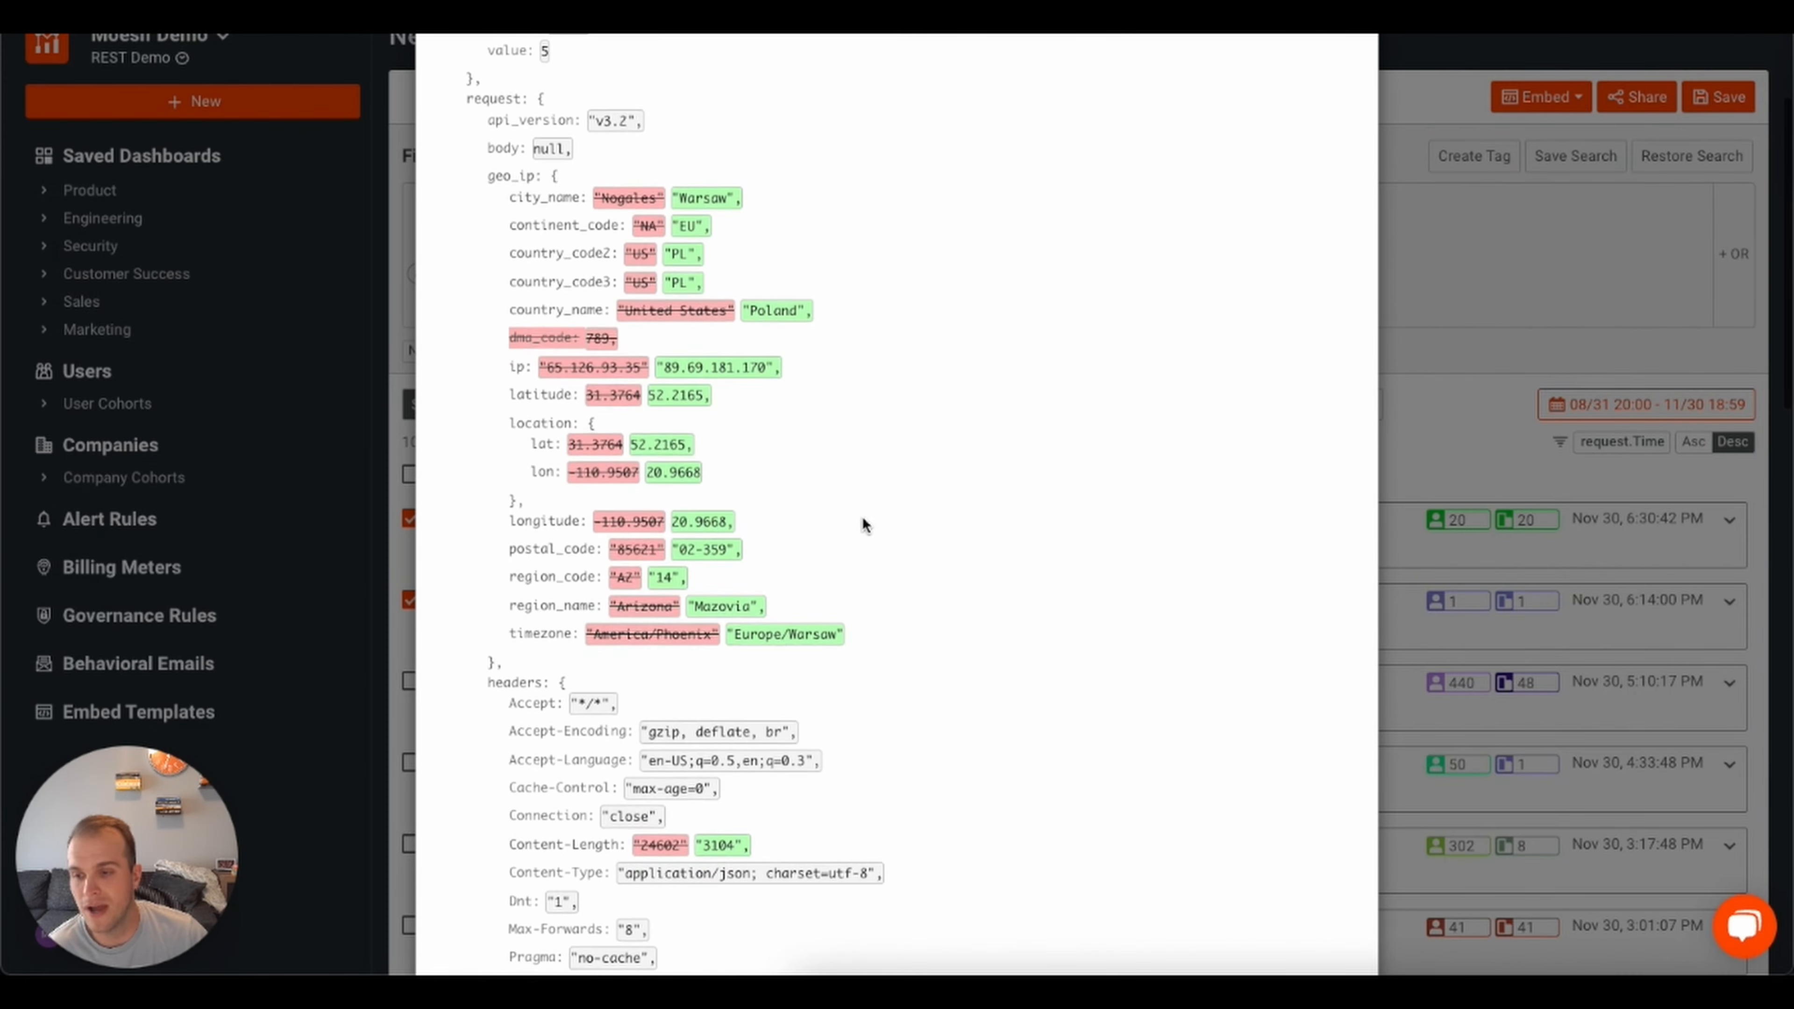
scroll(824, 652, "down", 4)
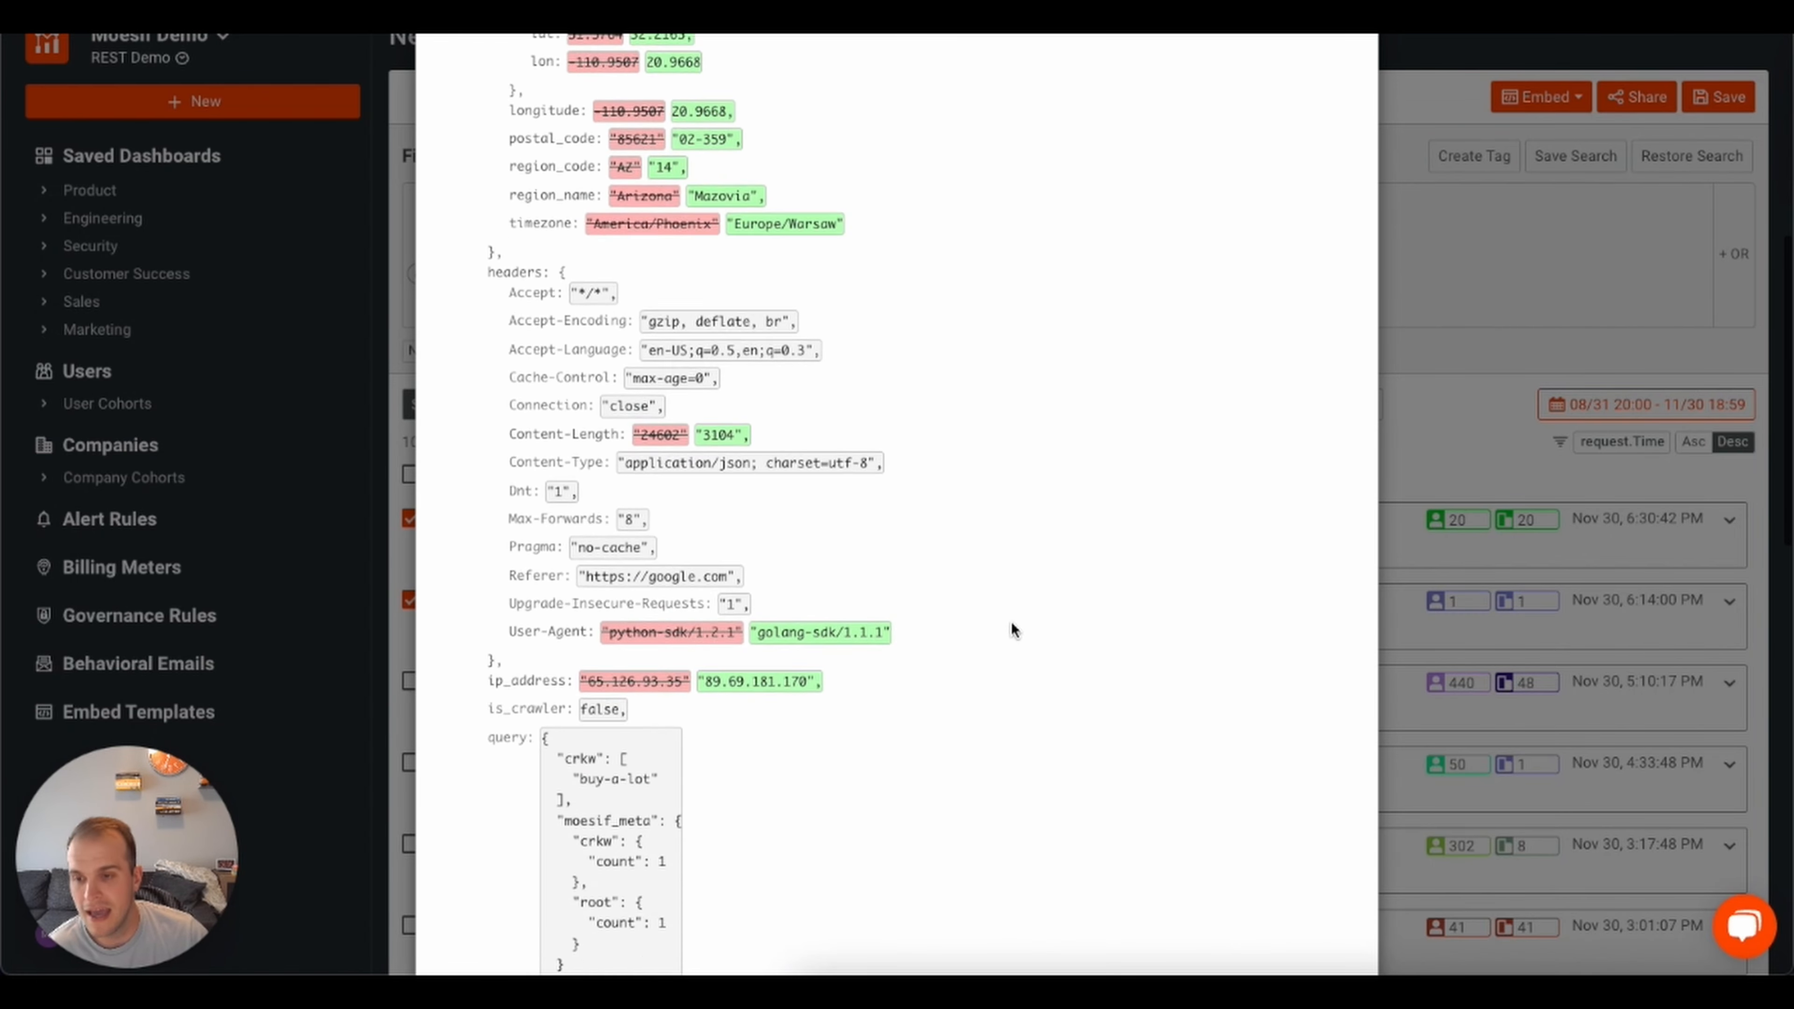
scroll(1078, 715, "down", 6)
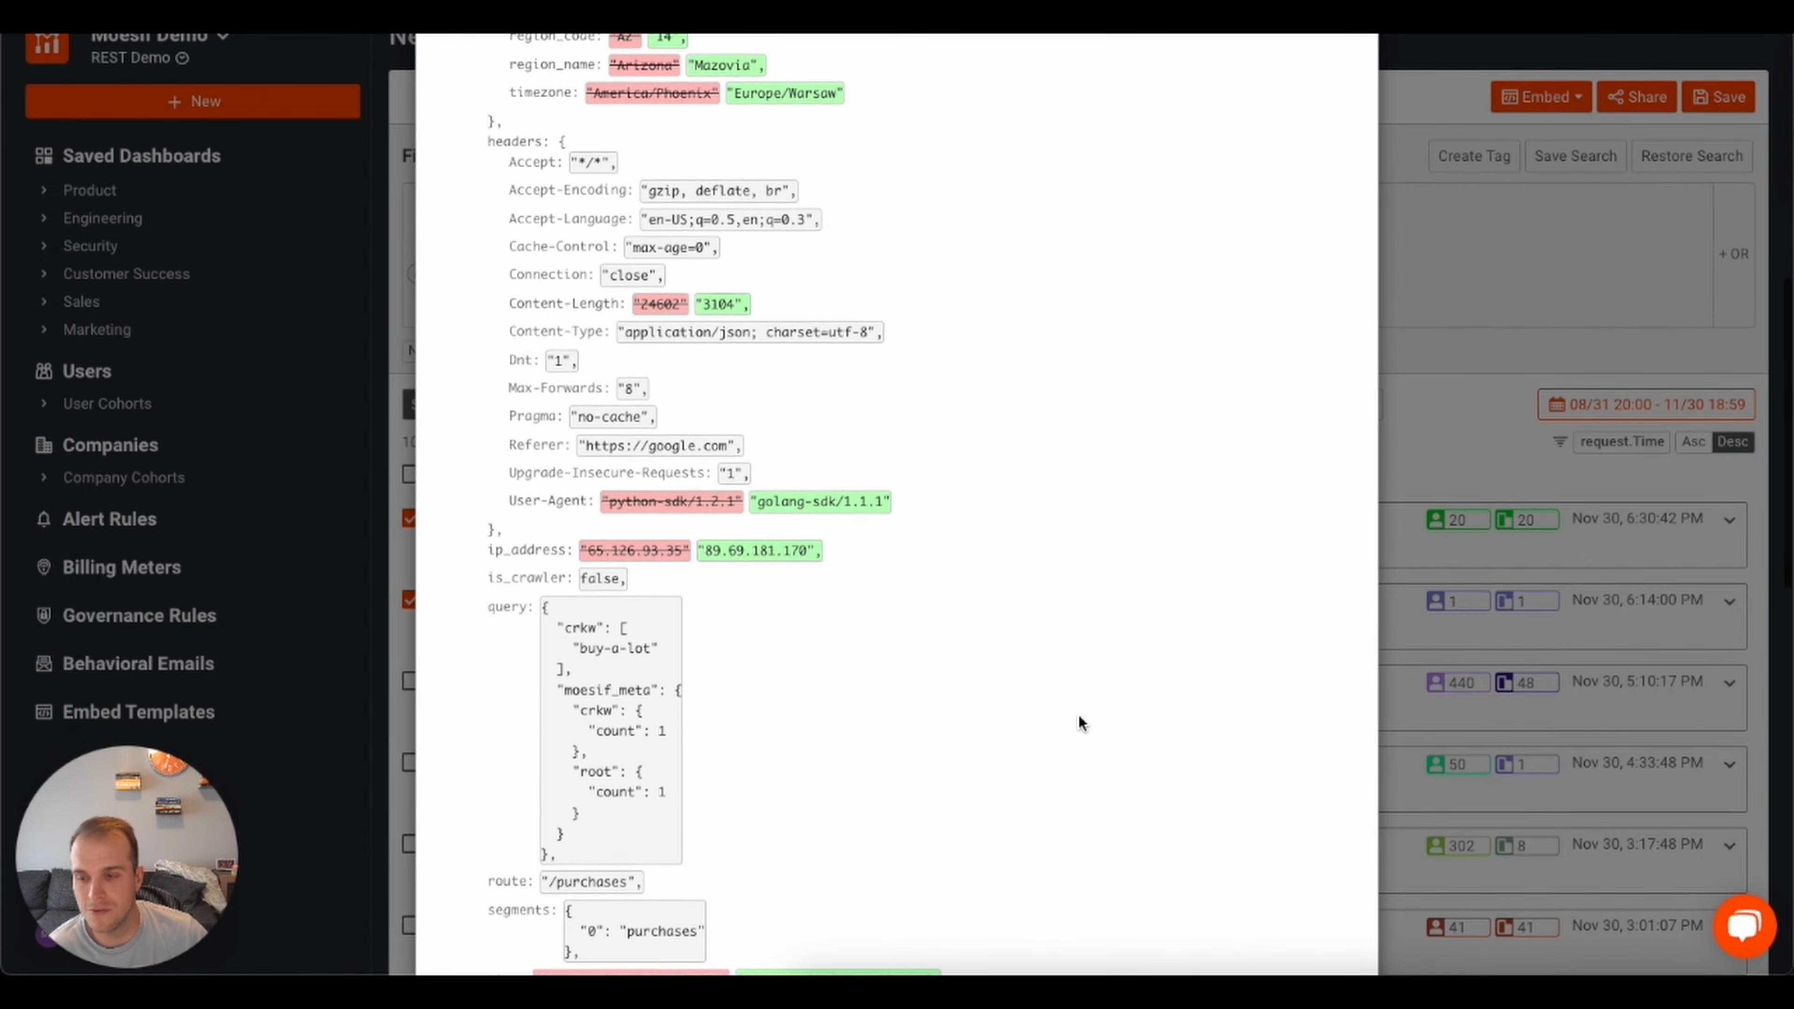
scroll(1078, 715, "down", 4)
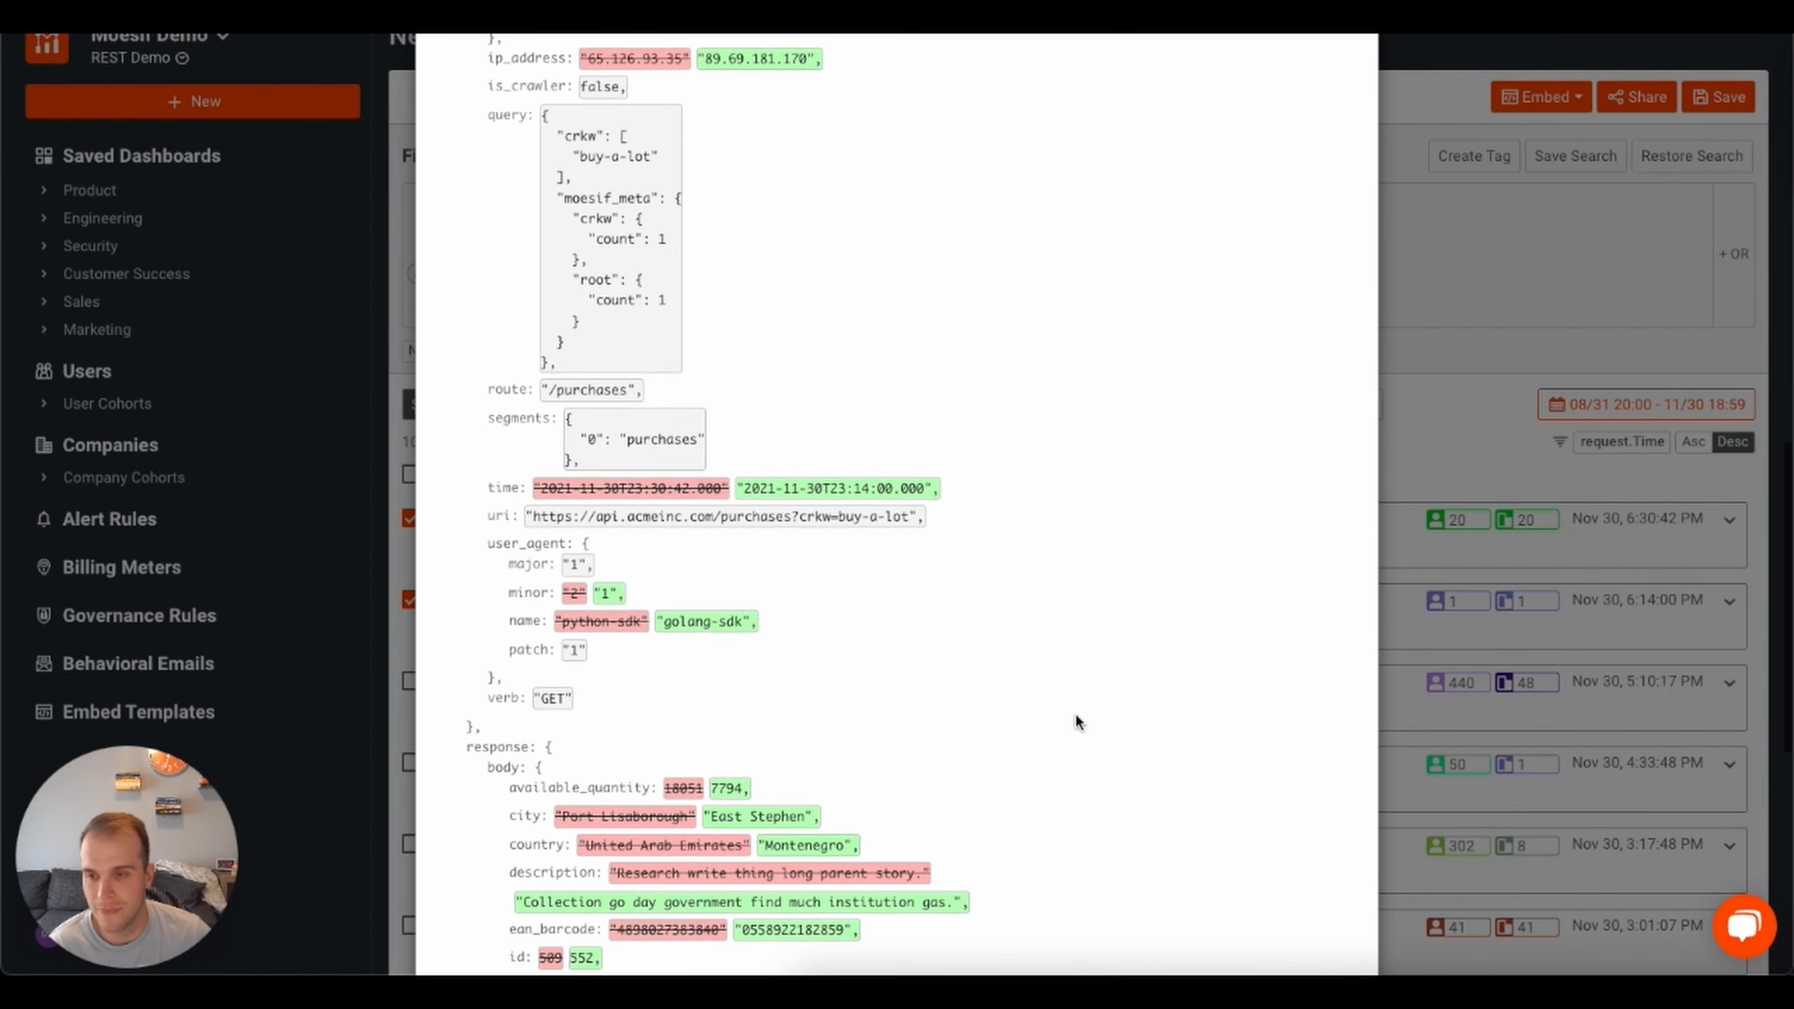
scroll(1075, 716, "down", 8)
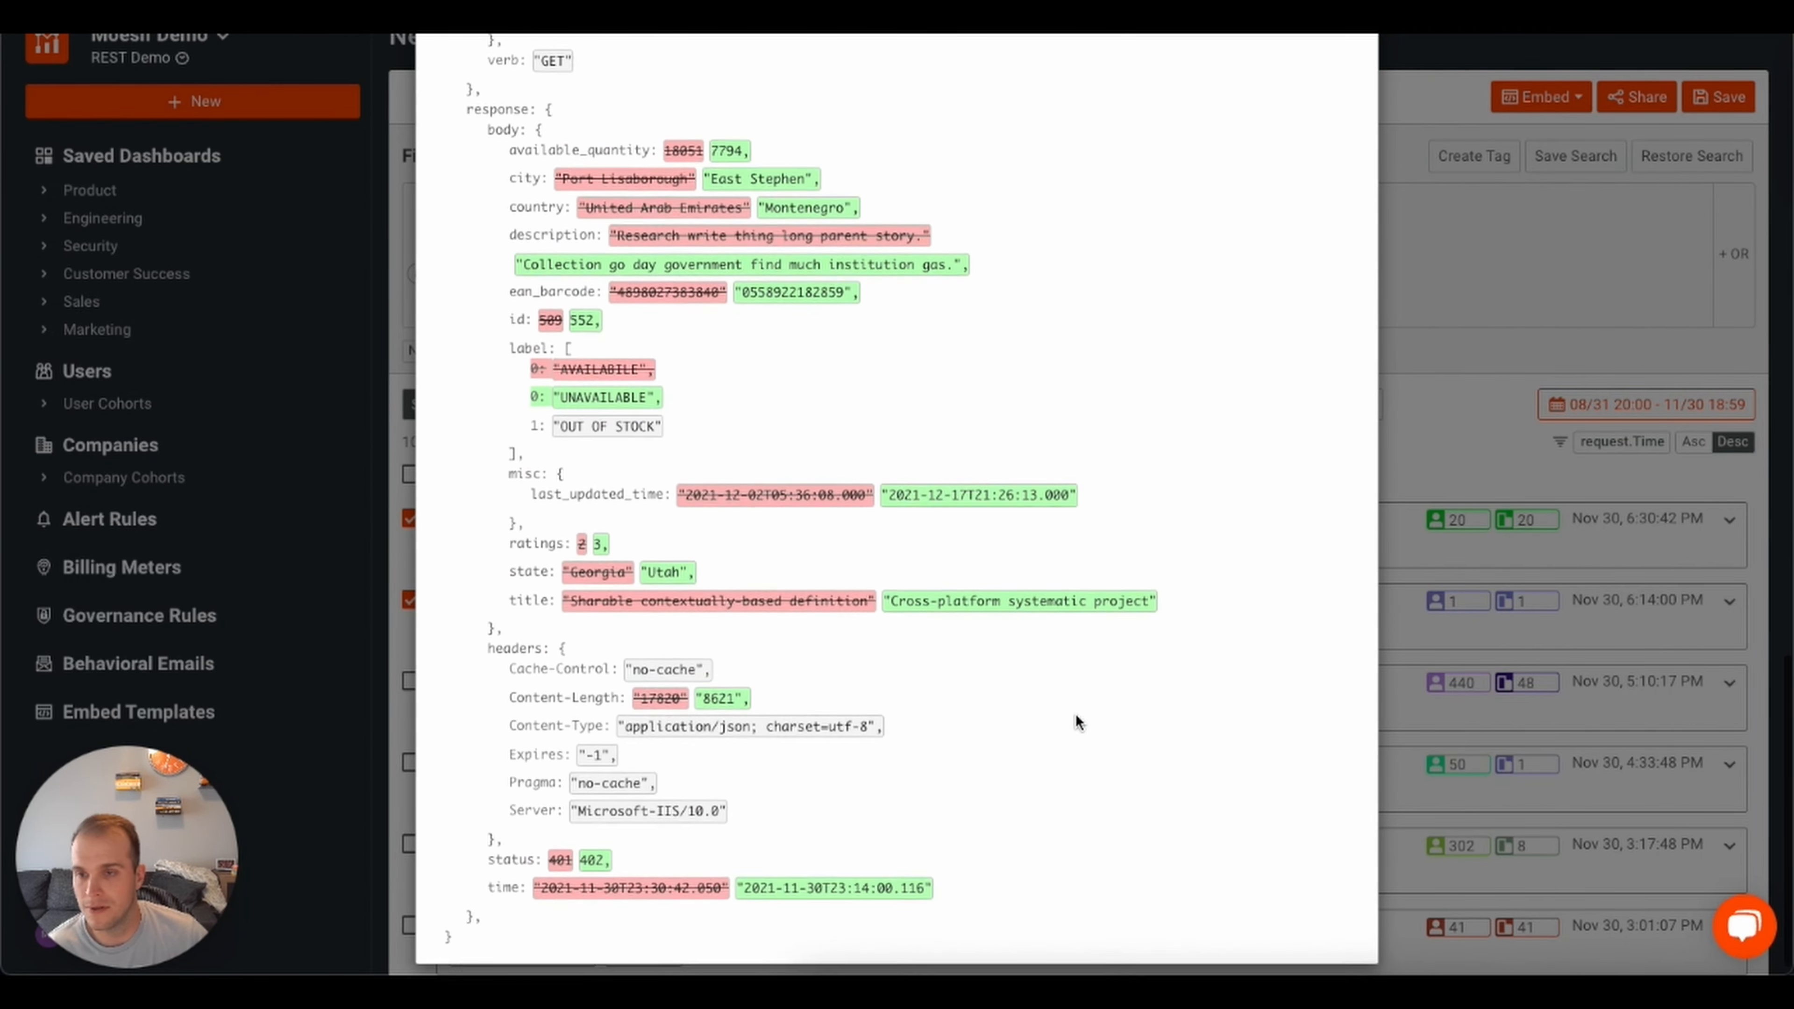
key("Escape")
left_click(410, 519)
left_click(412, 600)
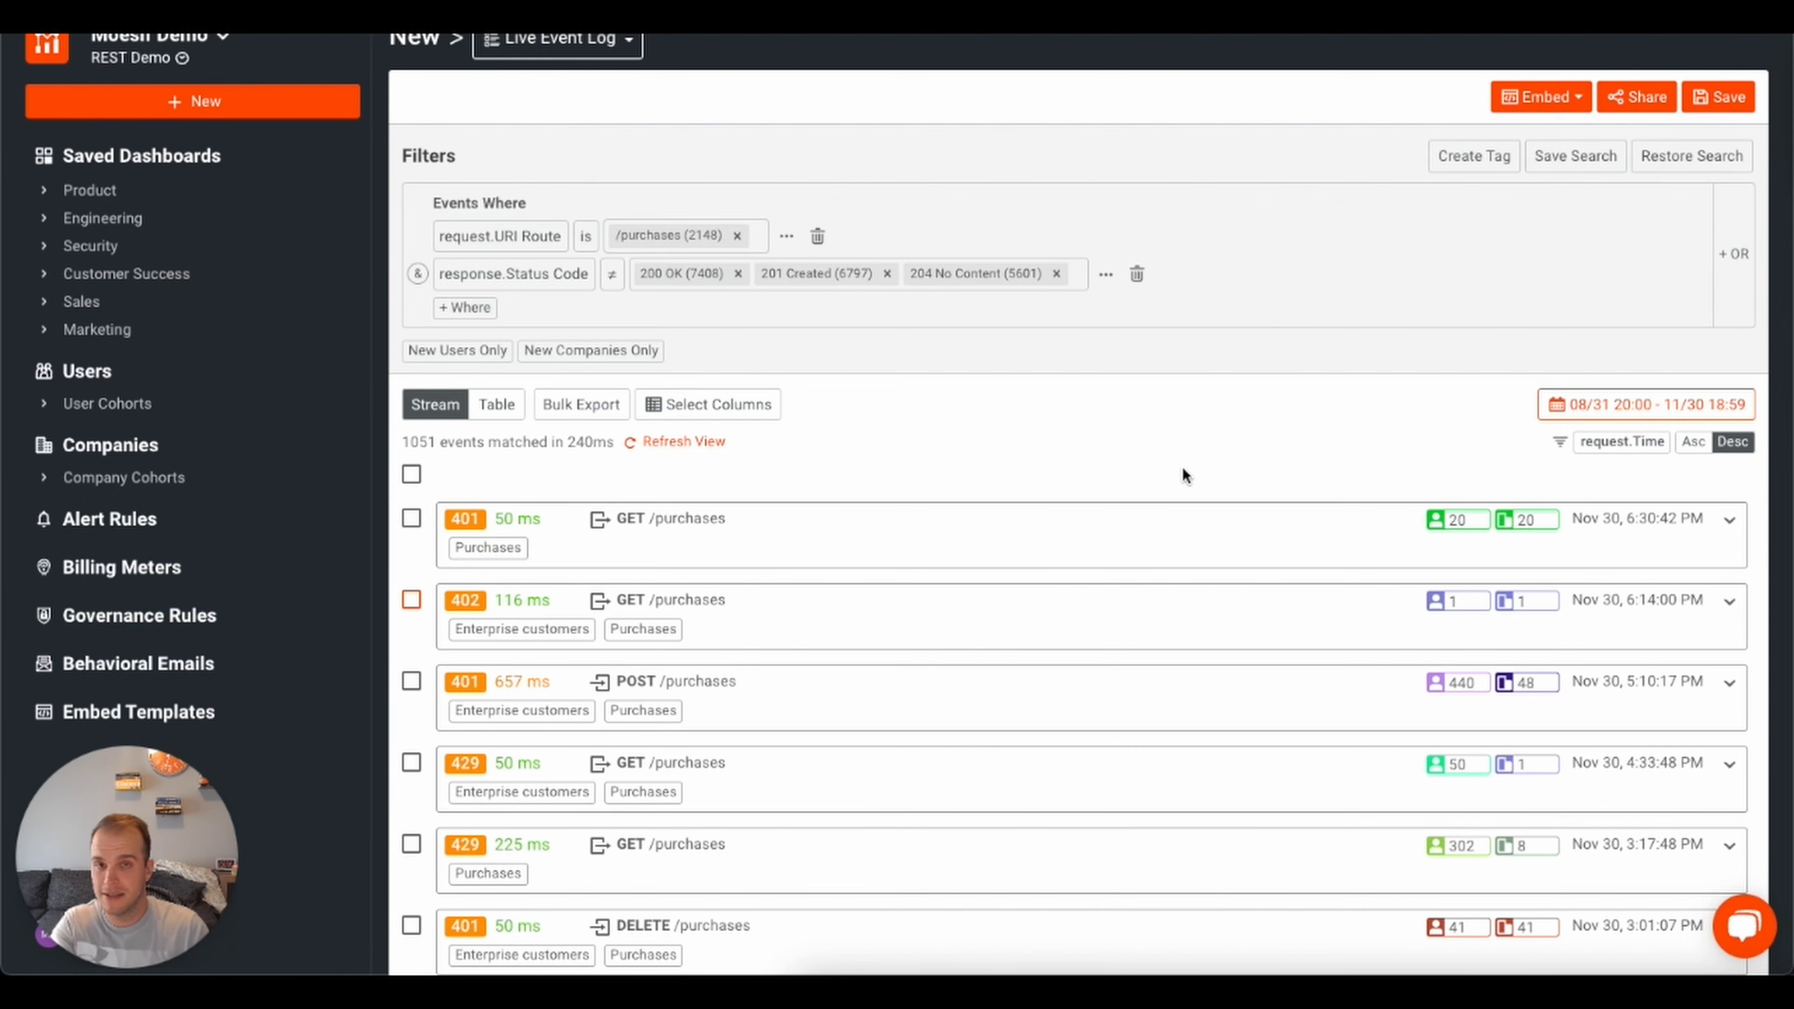
Draft an embed template named "Error codes" with a dynamic user ID, view the Public Link share type, and close the dialog without saving
scroll(1195, 470, "down", 1)
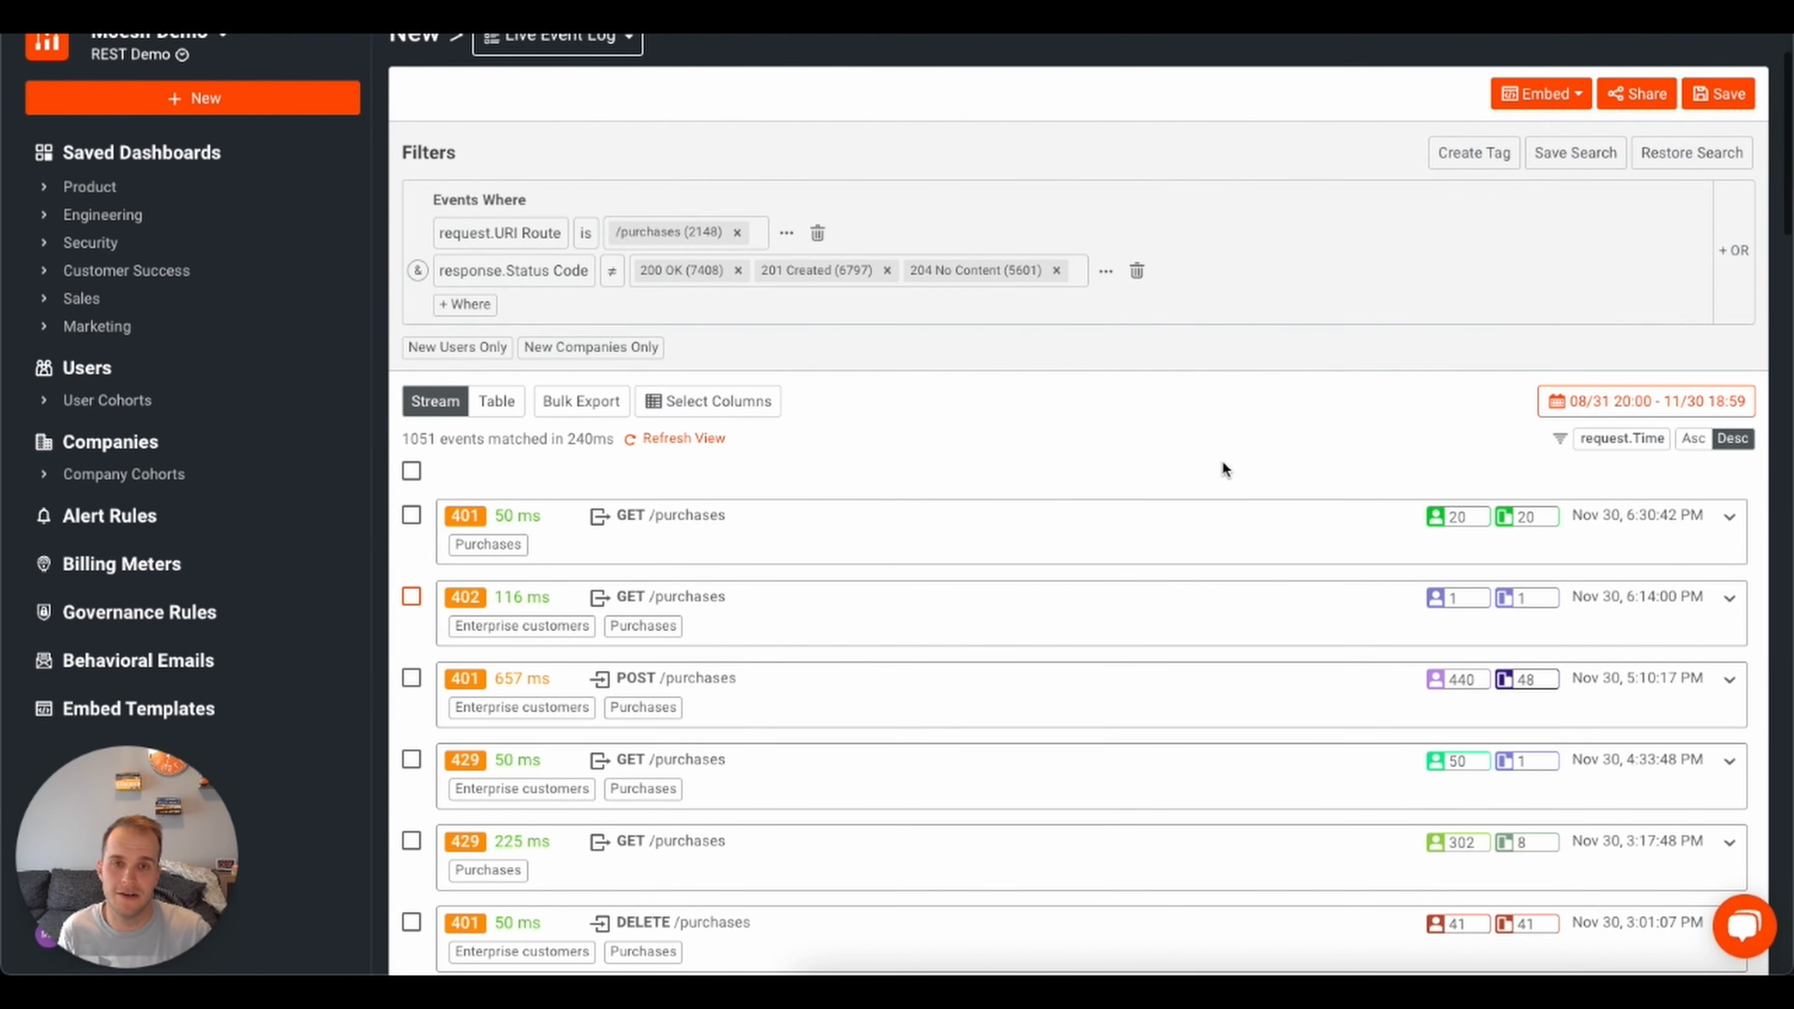
scroll(1580, 106, "up", 1)
left_click(1580, 105)
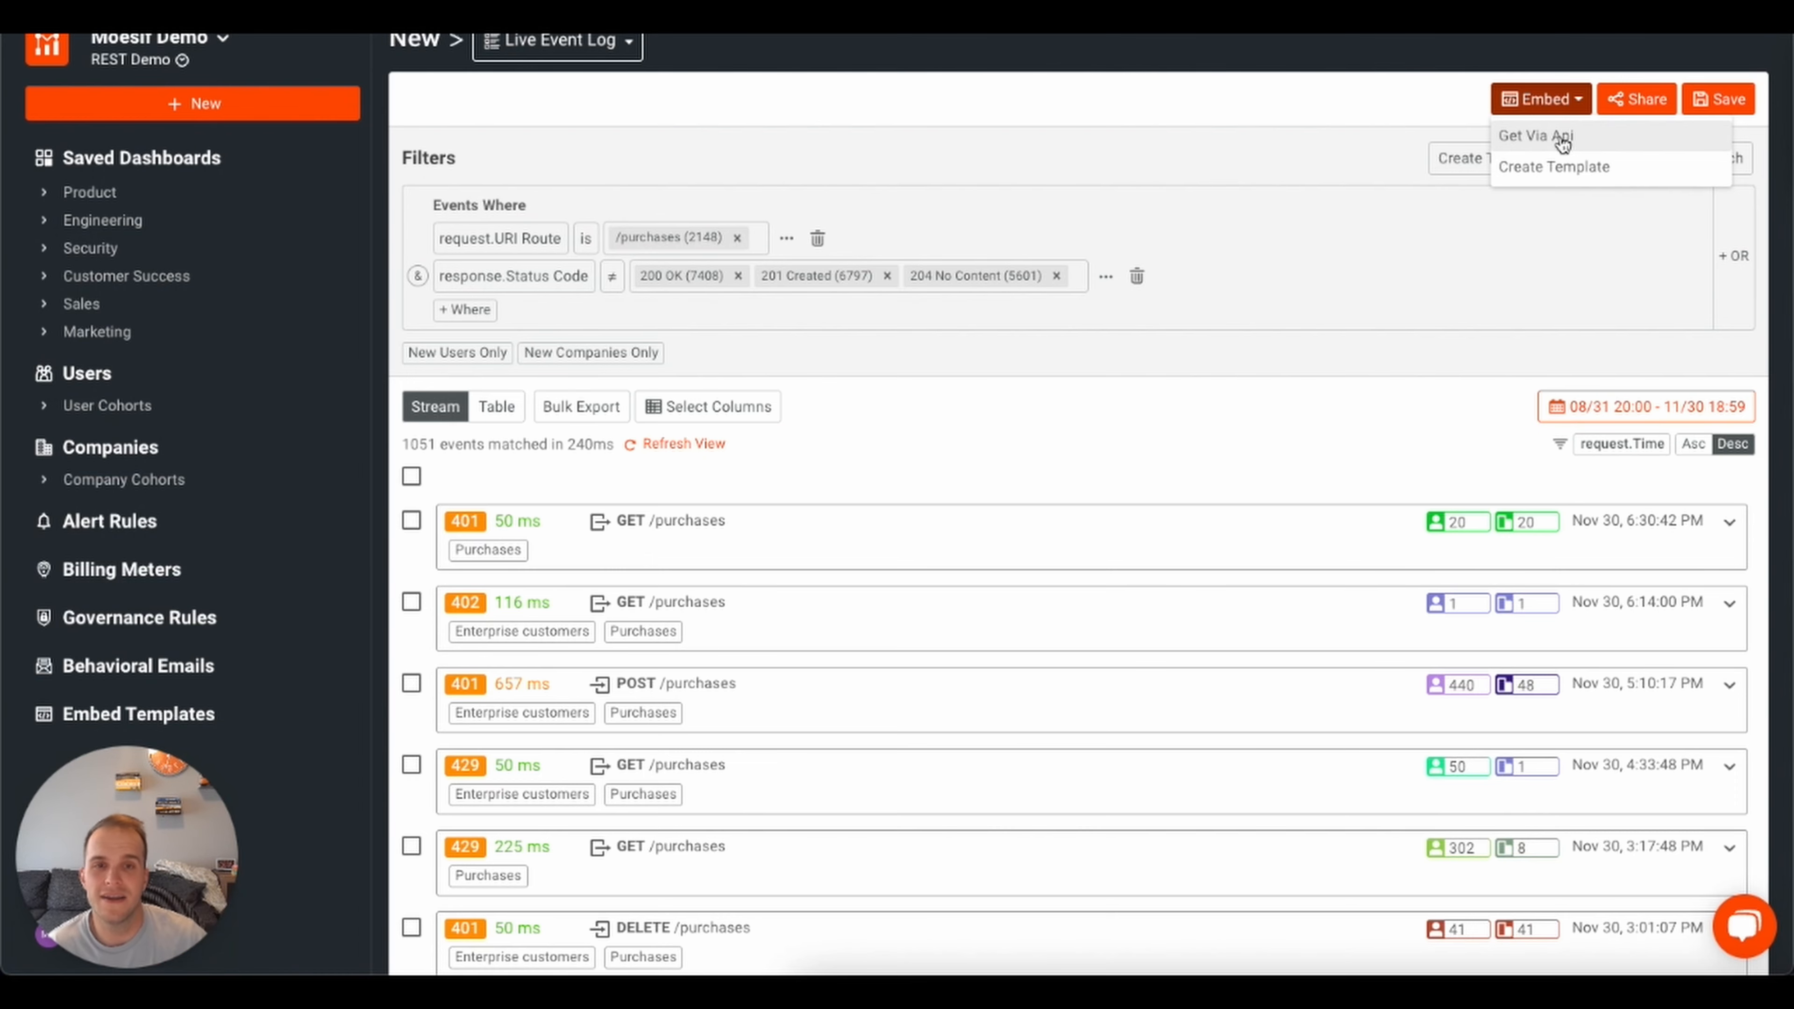
left_click(1553, 169)
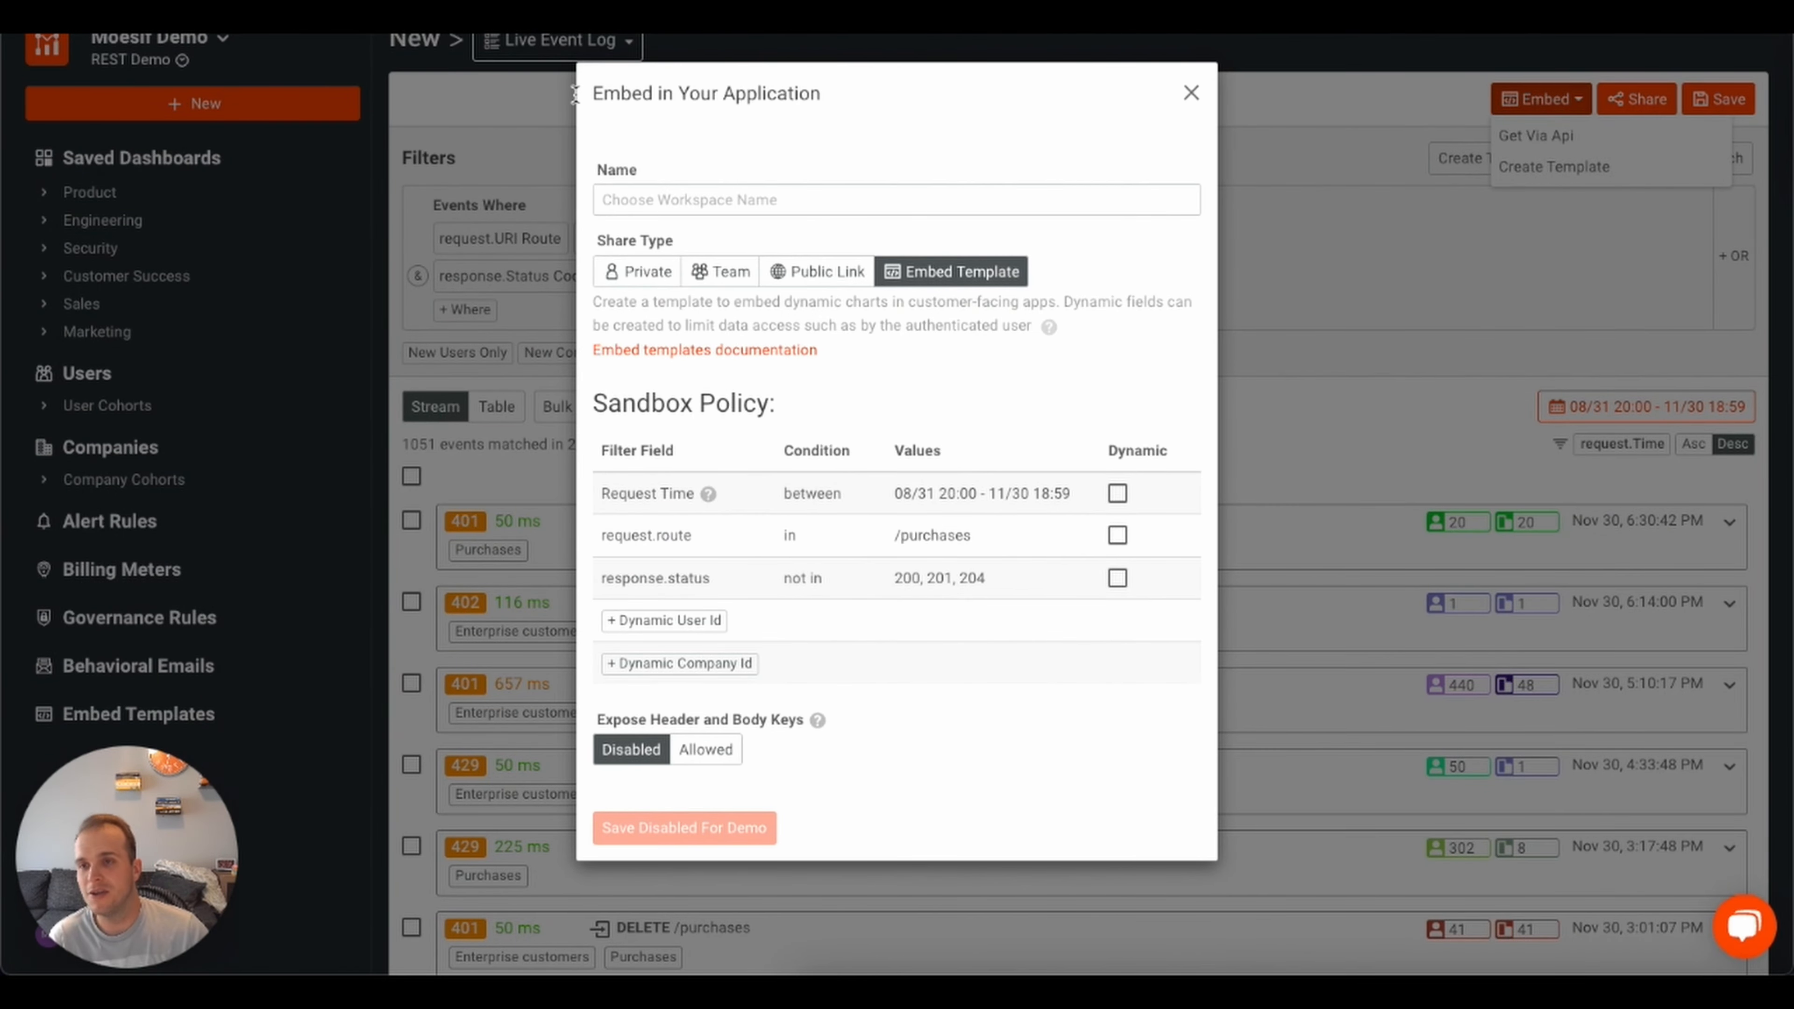
left_click(775, 205)
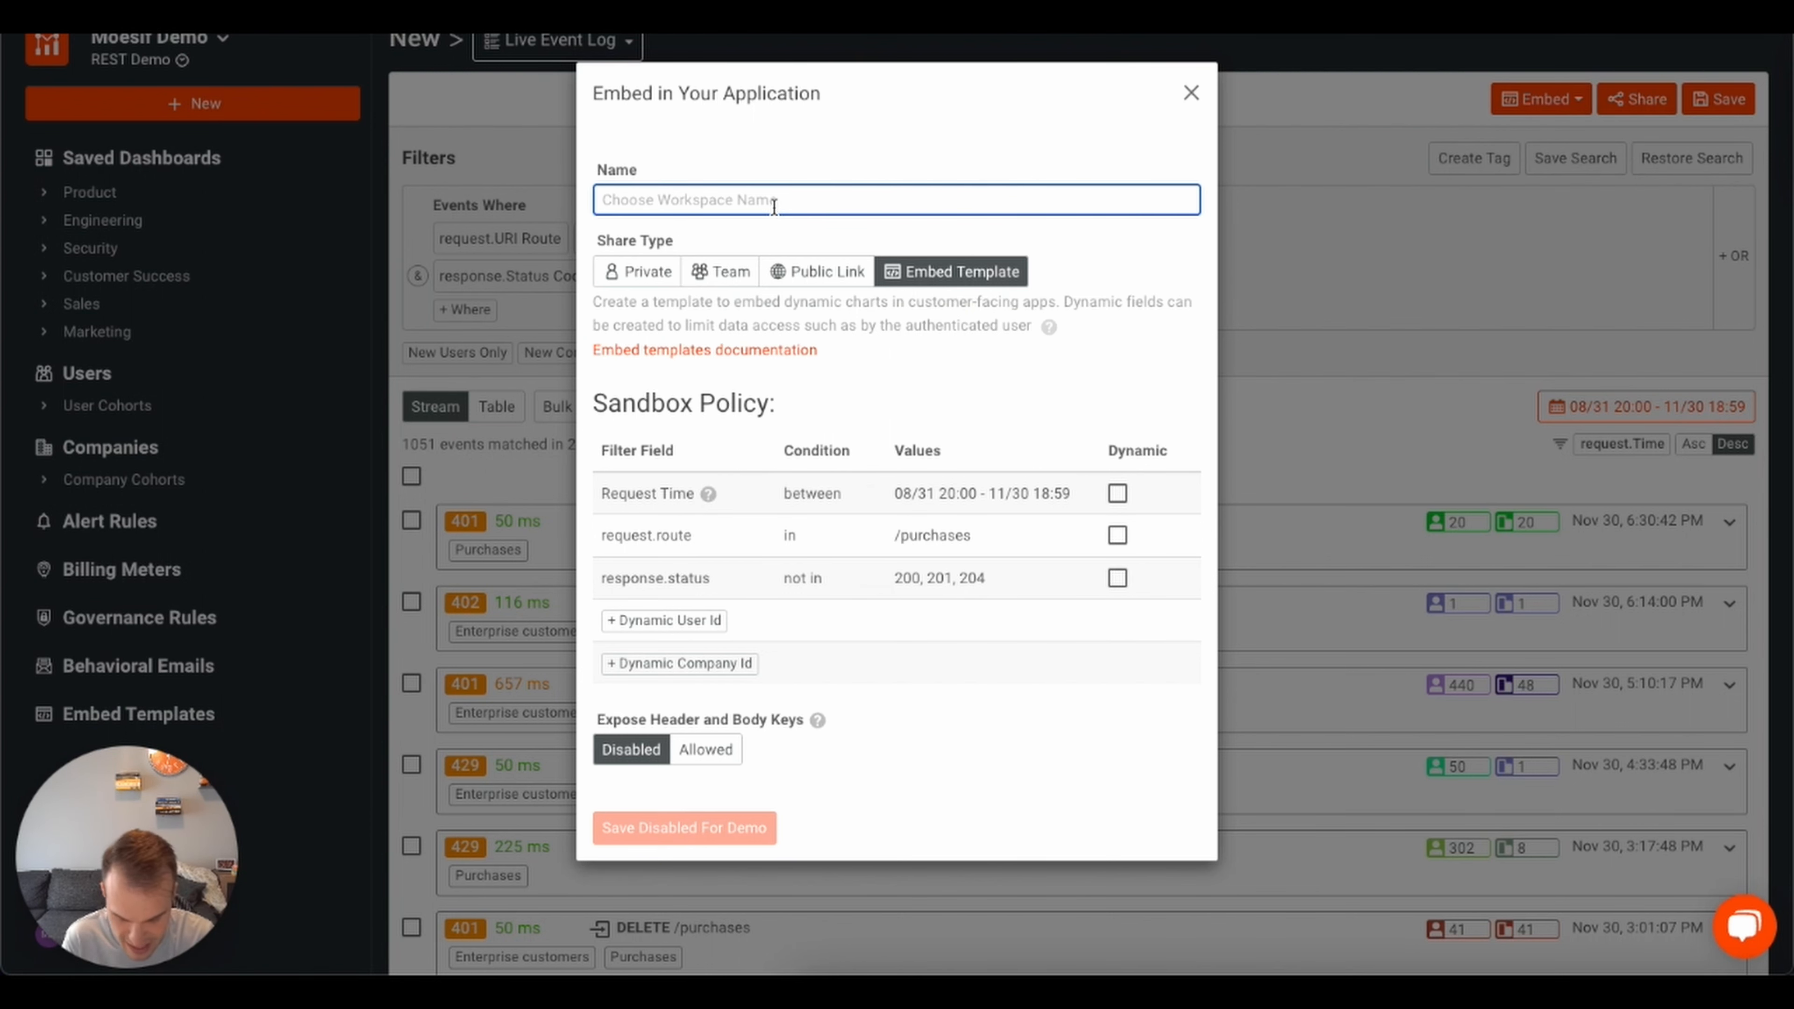
type("Error codes")
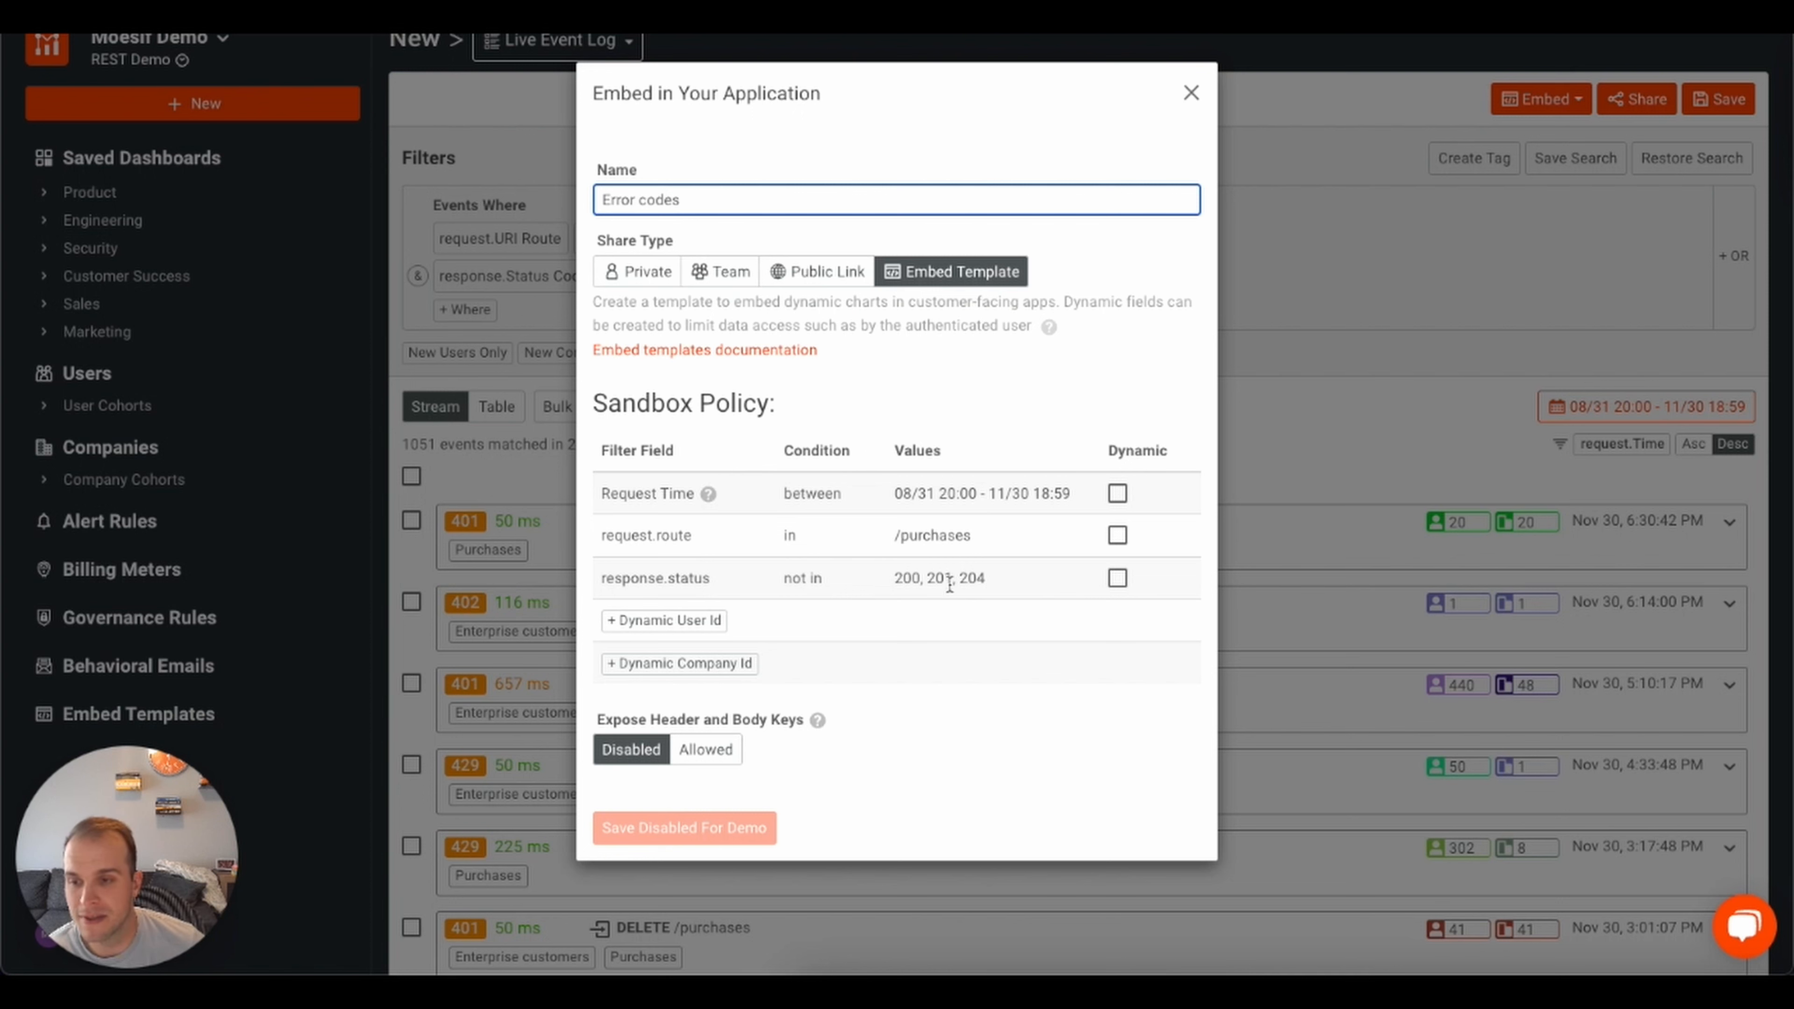
left_click(701, 622)
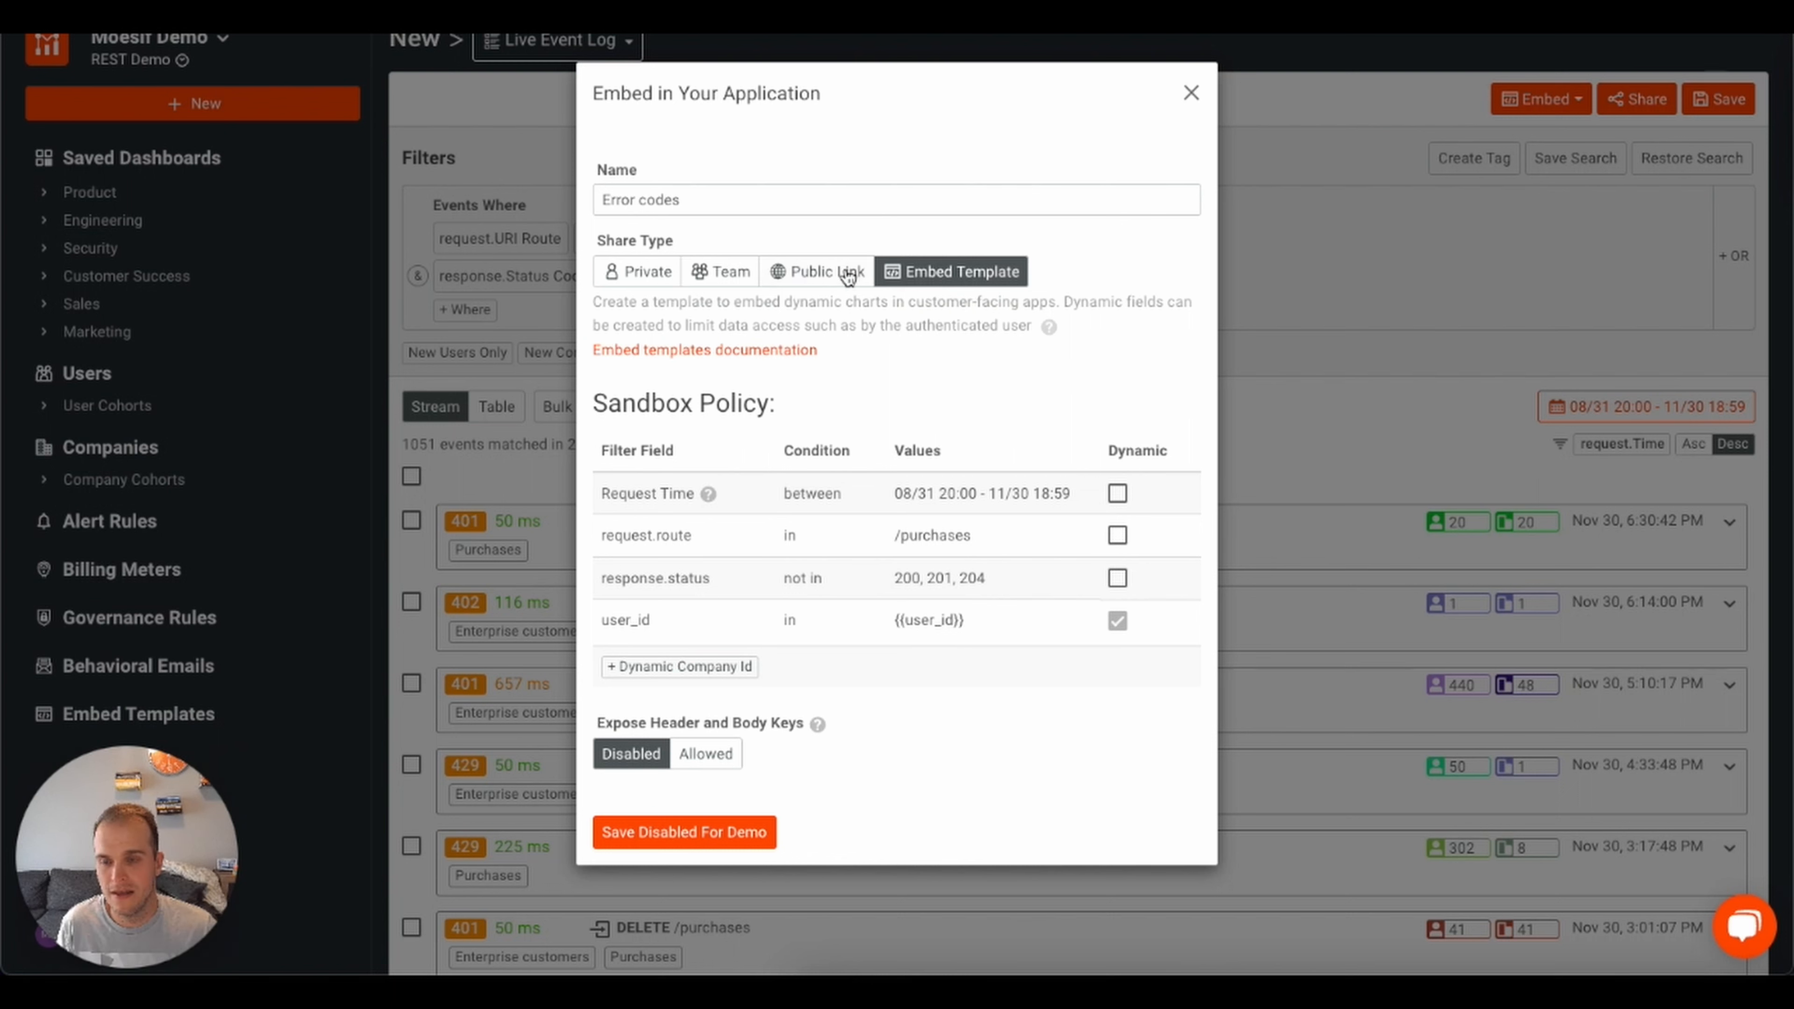
left_click(828, 282)
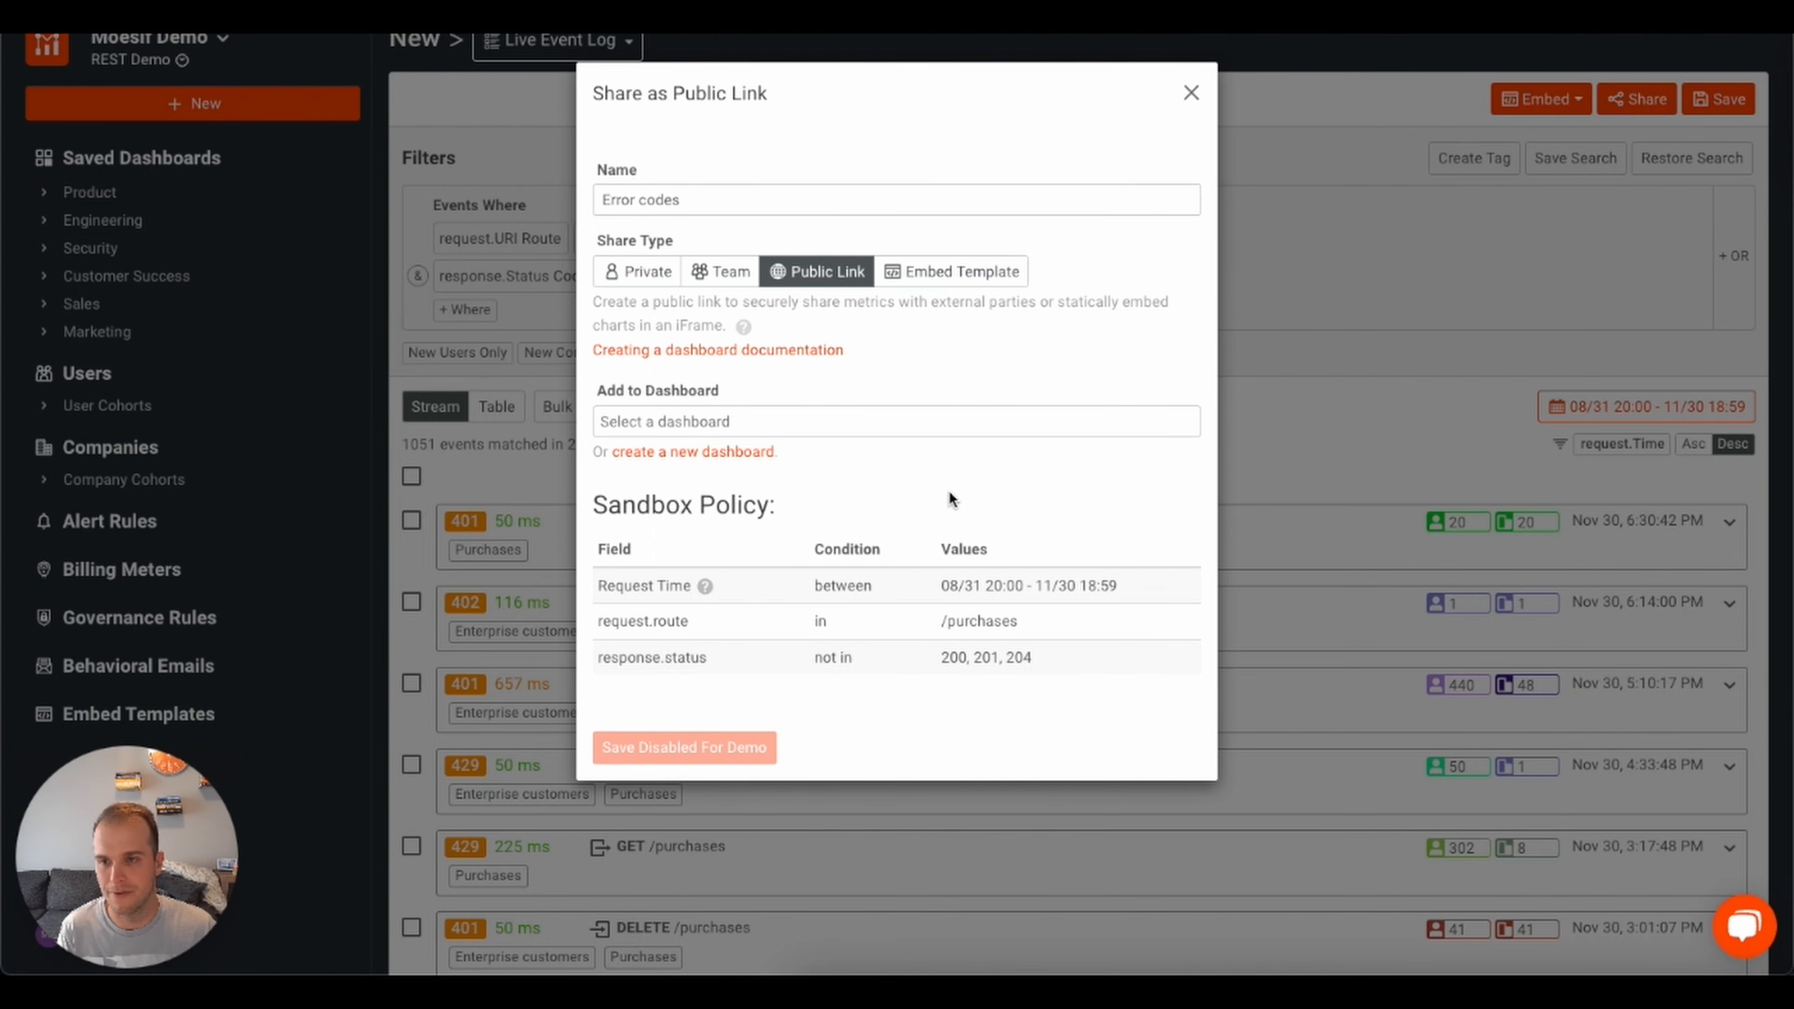
key("Escape")
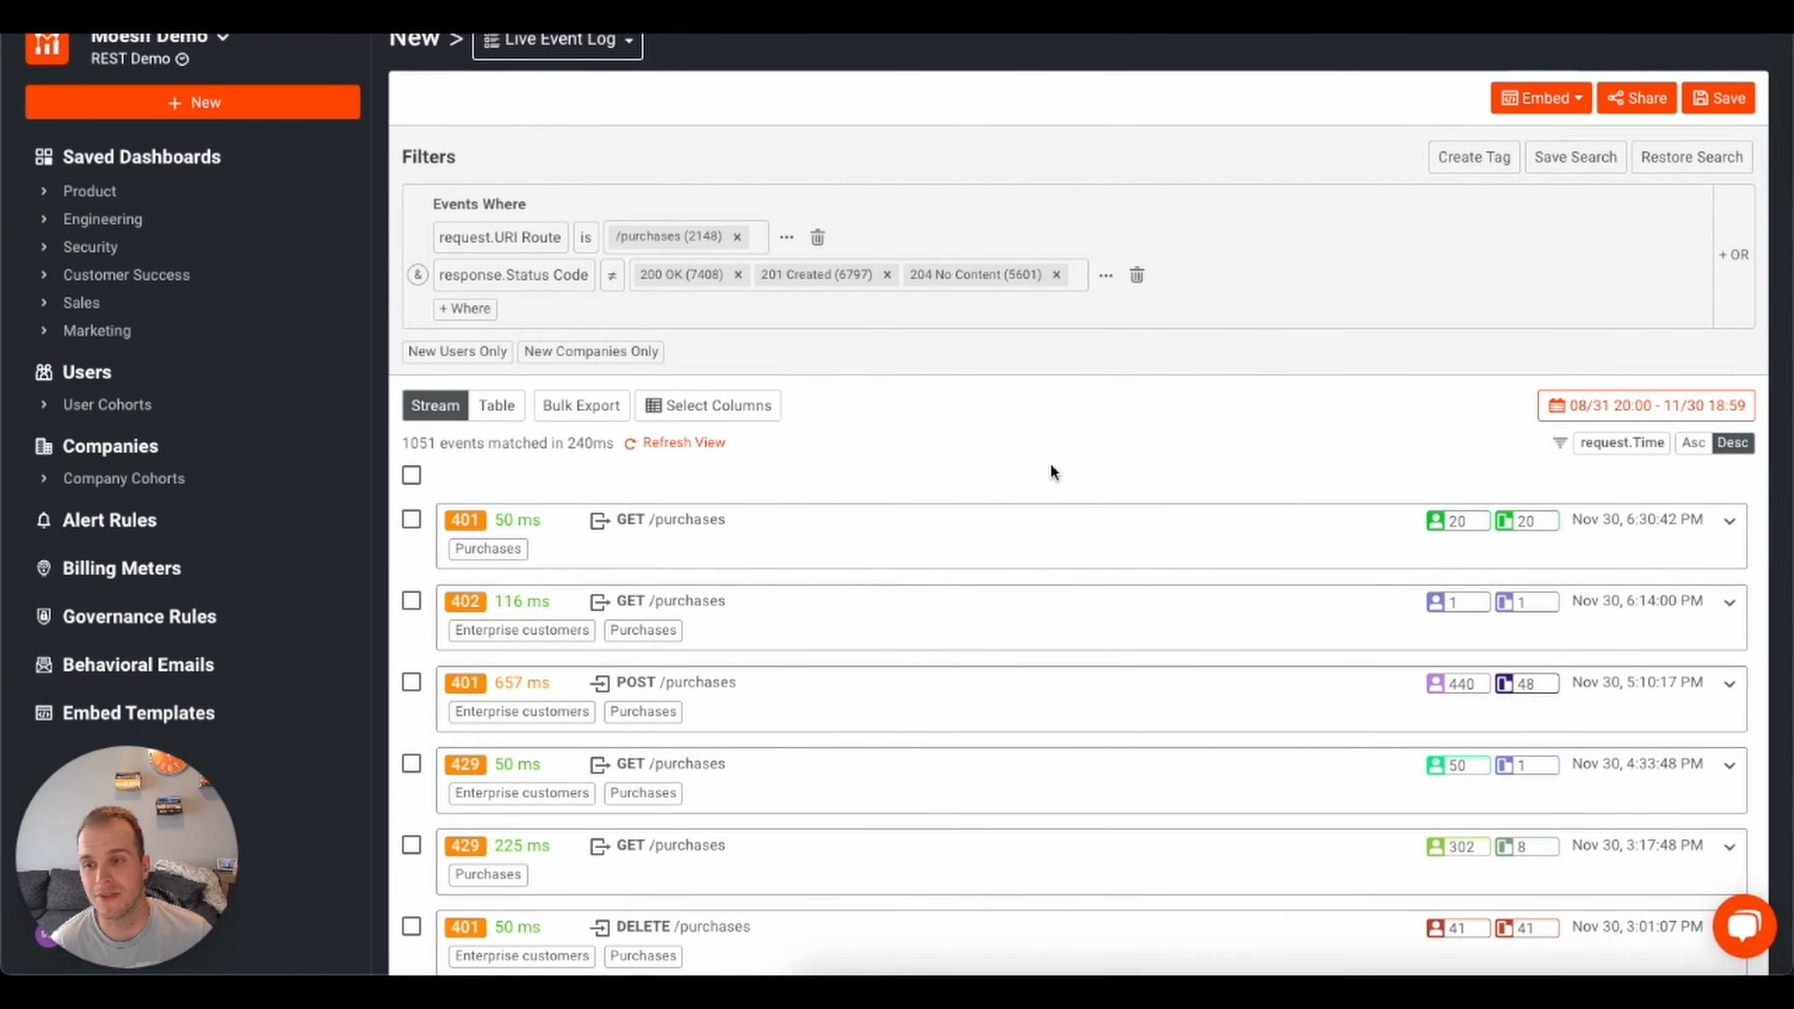
Select the first three /purchases events, download them as a Postman collection, and close the Run in Postman dialog
scroll(1051, 467, "down", 1)
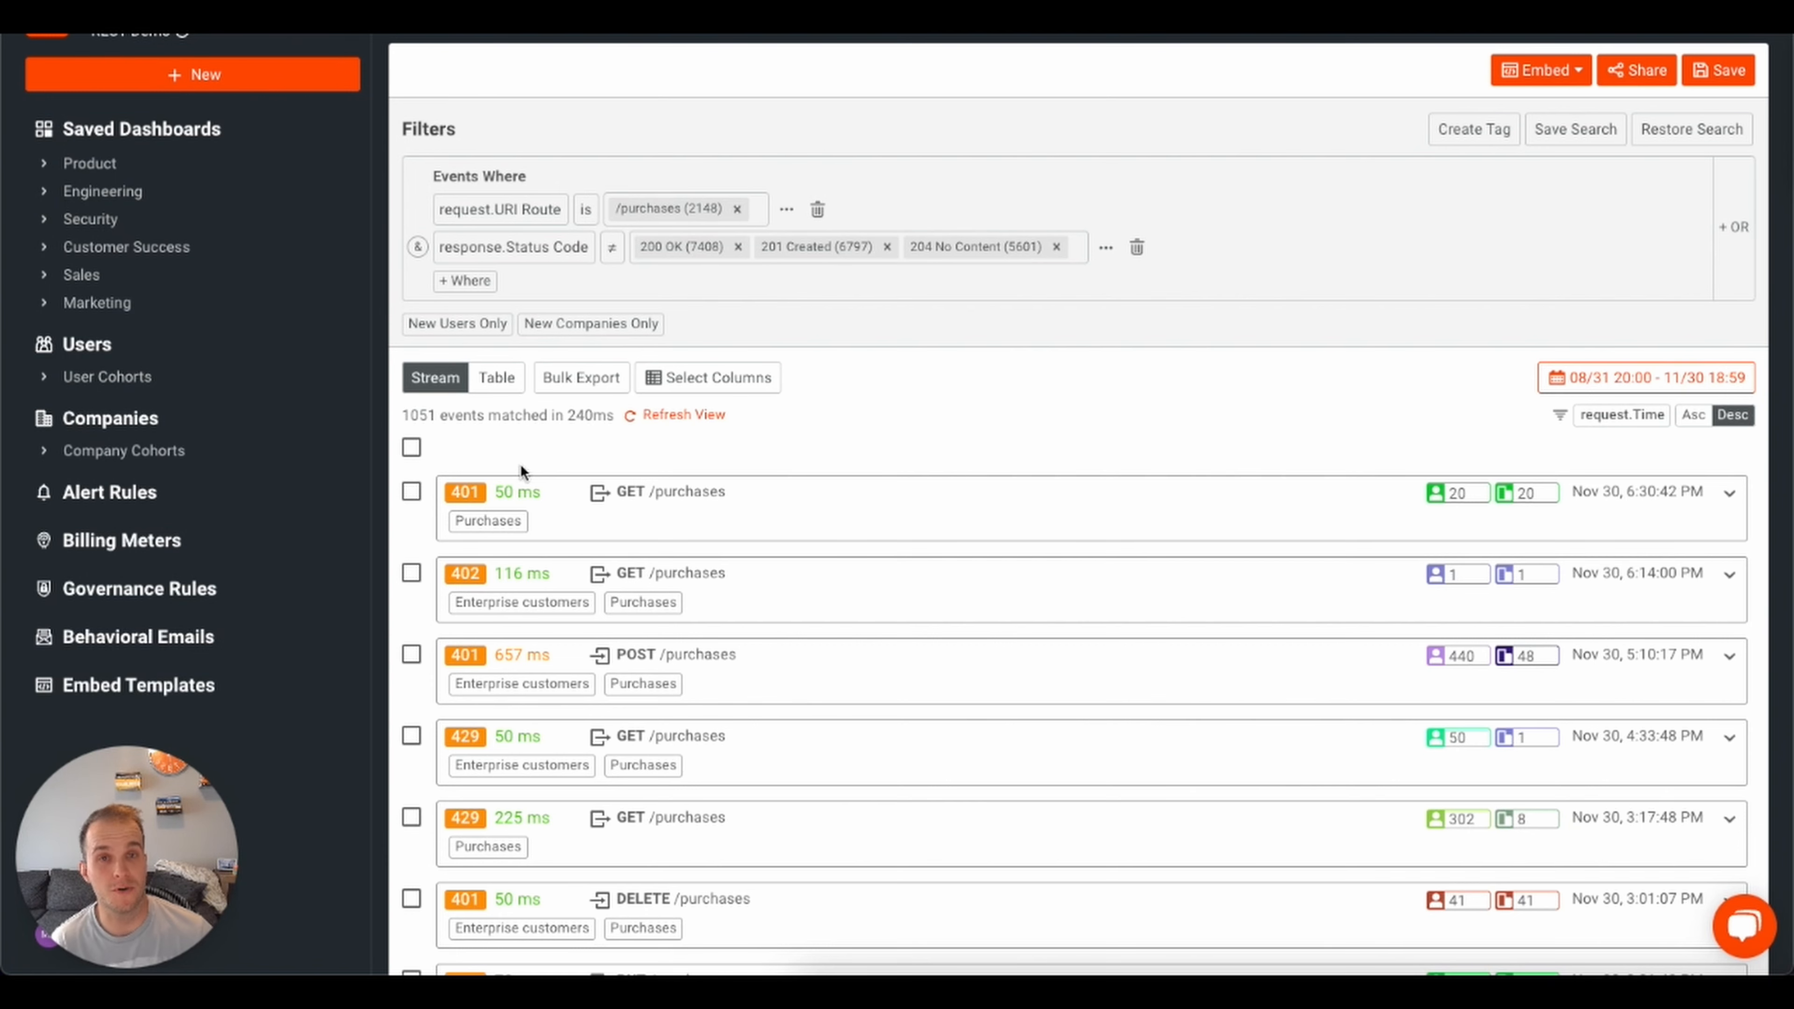
left_click(412, 492)
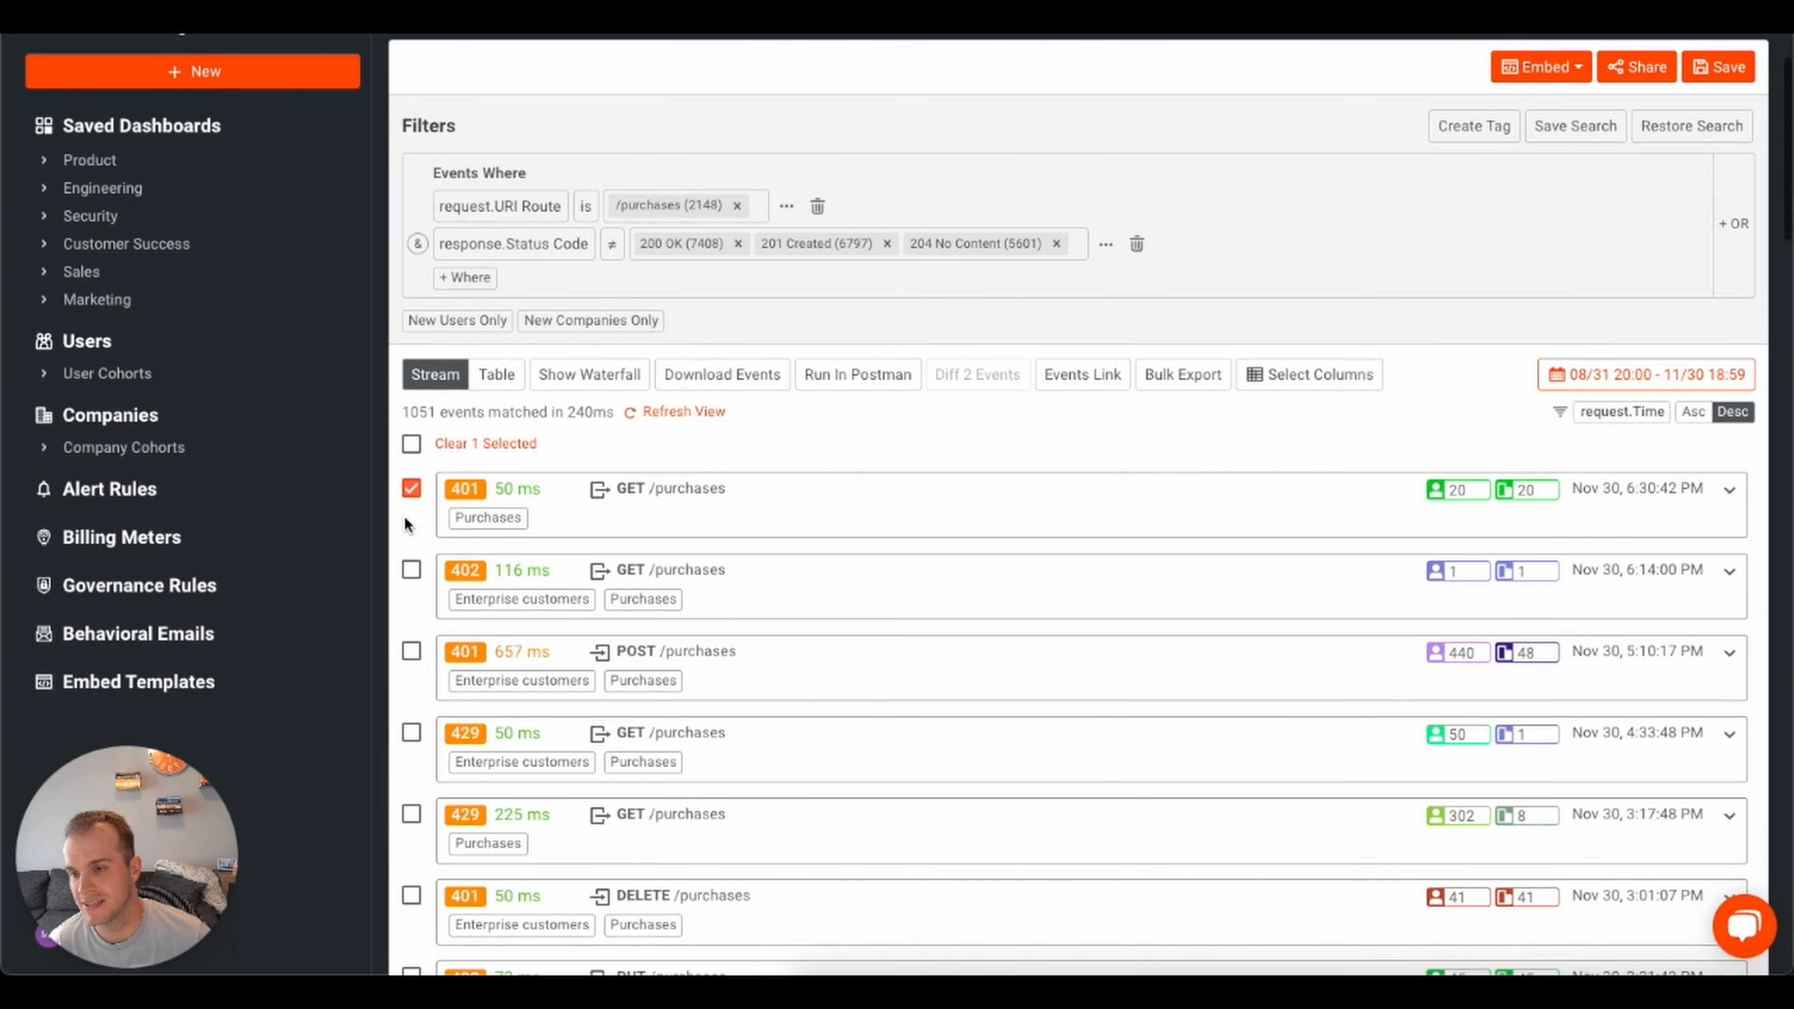
left_click(411, 572)
left_click(412, 651)
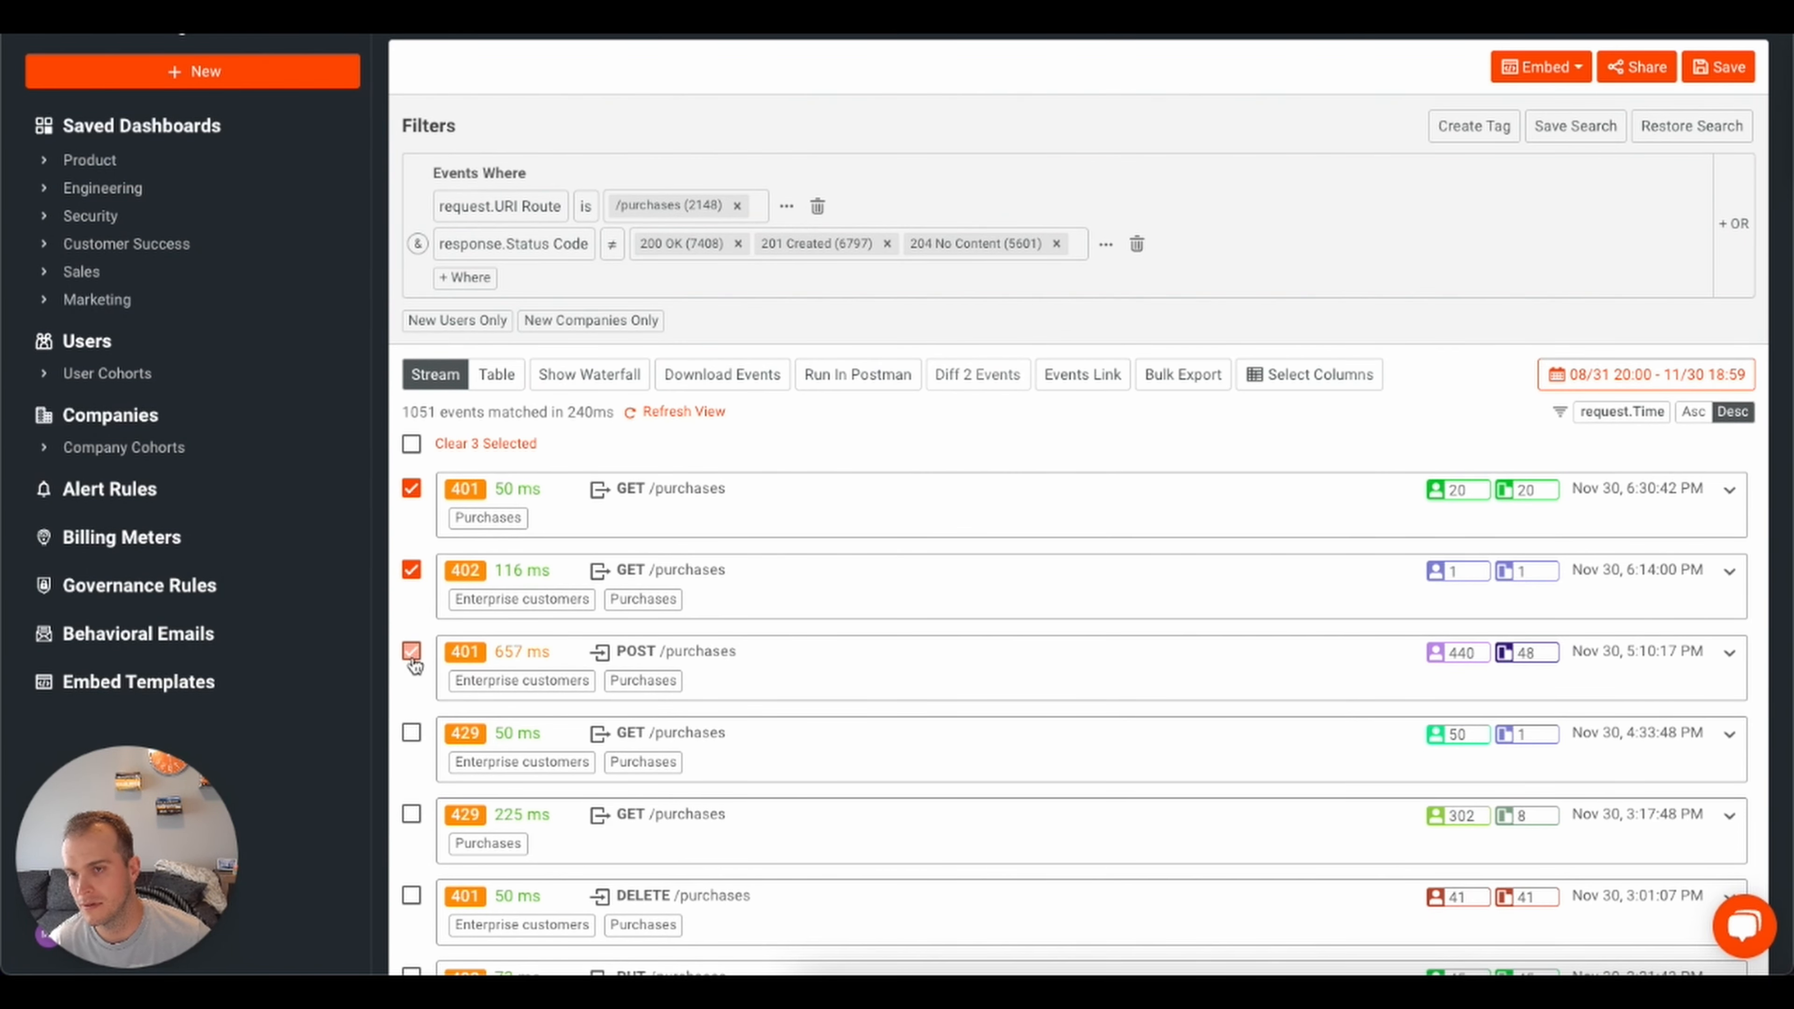
left_click(858, 377)
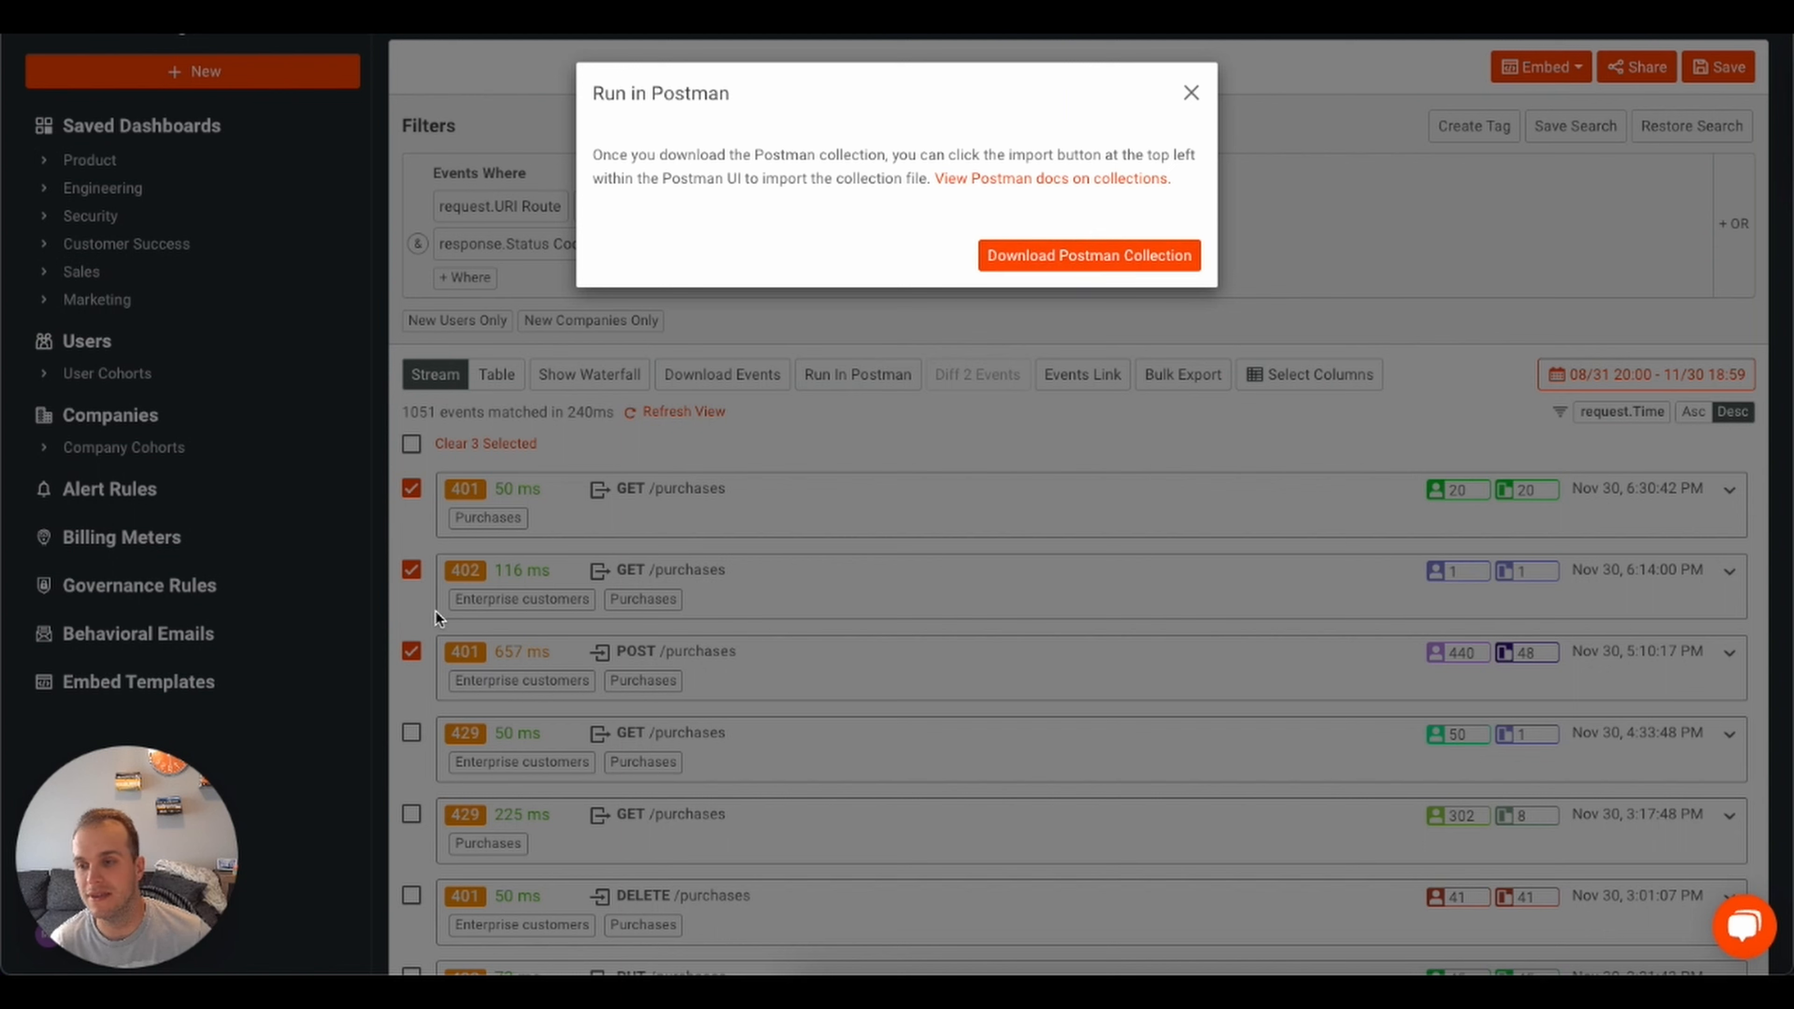
left_click(1134, 262)
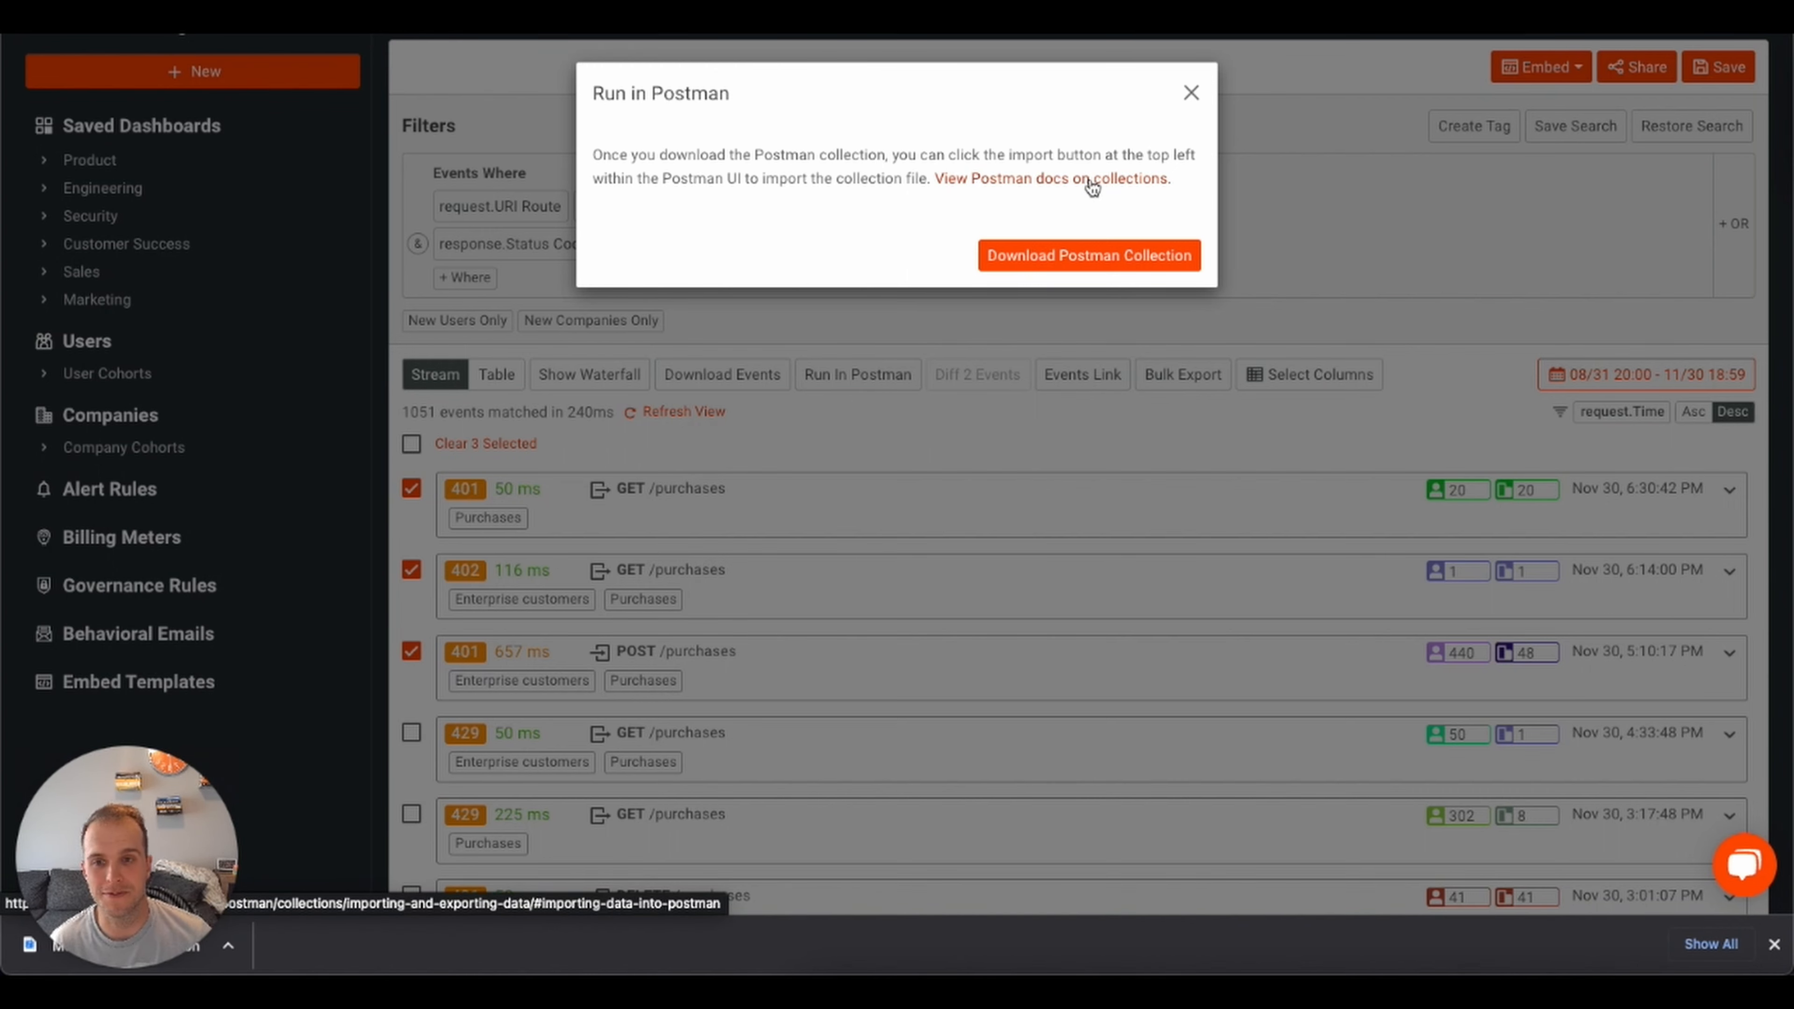
left_click(1282, 255)
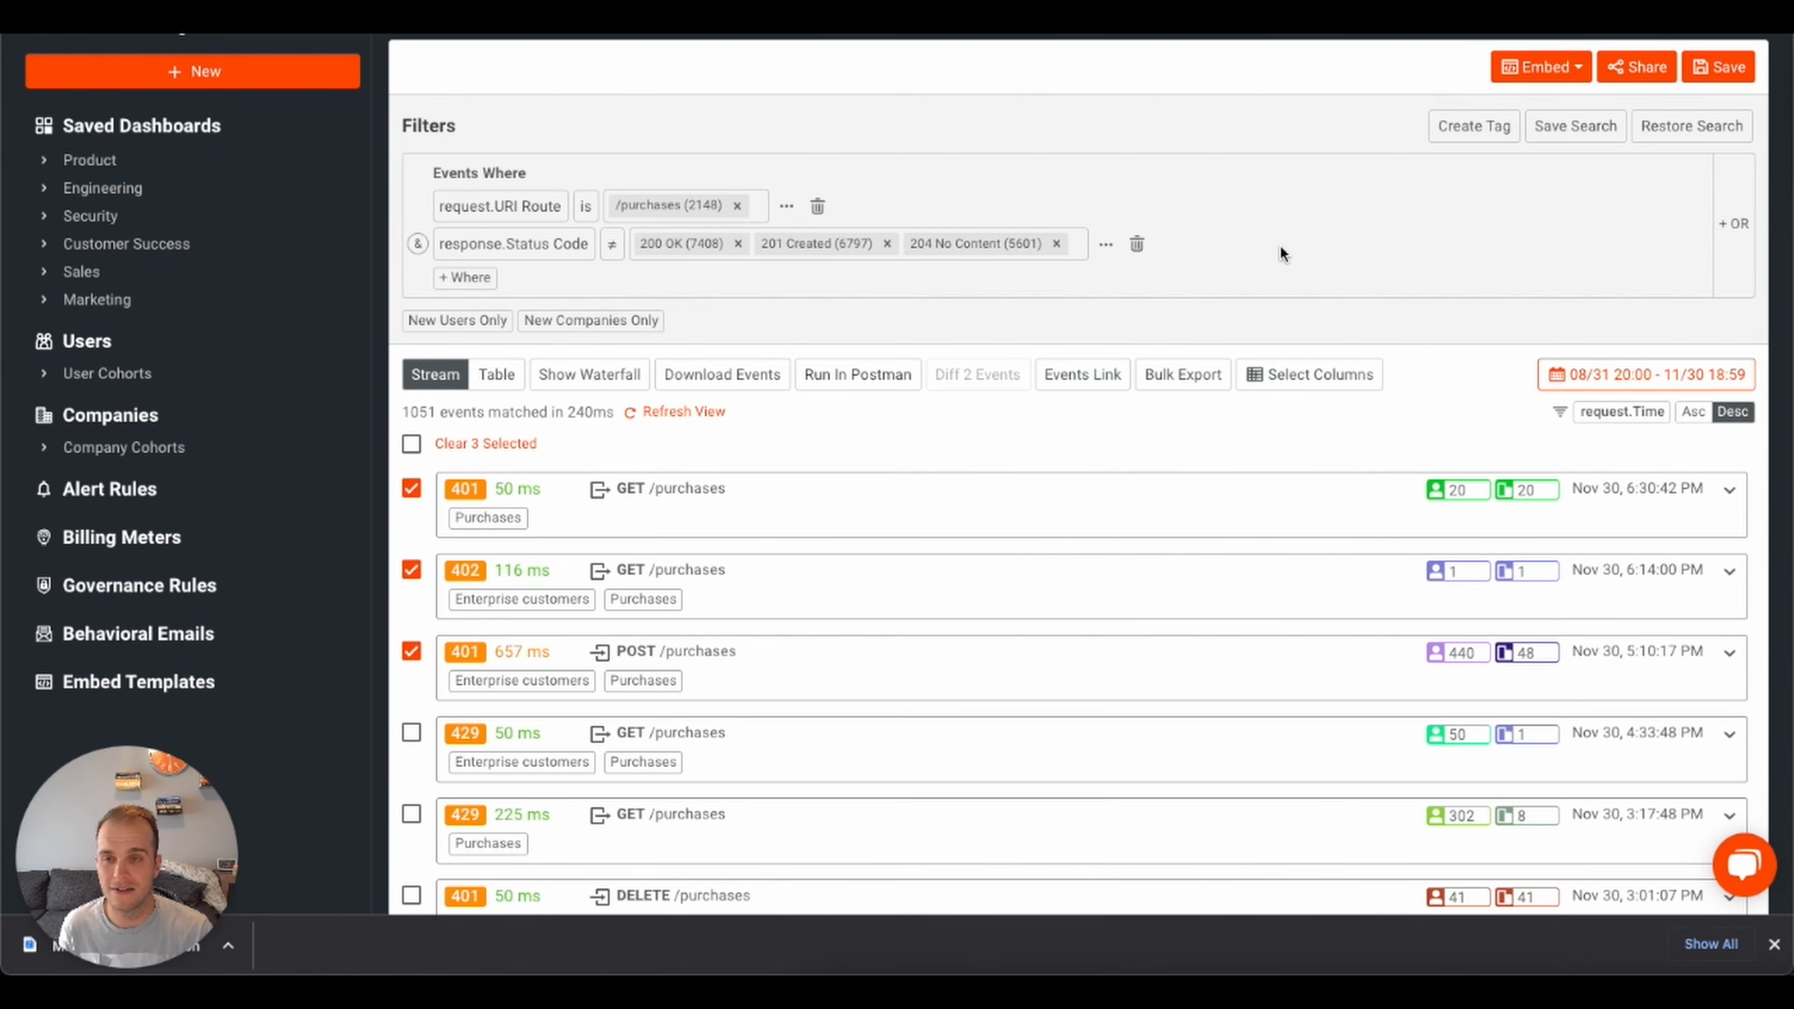
Open the list of analysis views that the Live Event Log can transition to
scroll(1282, 255, "up", 2)
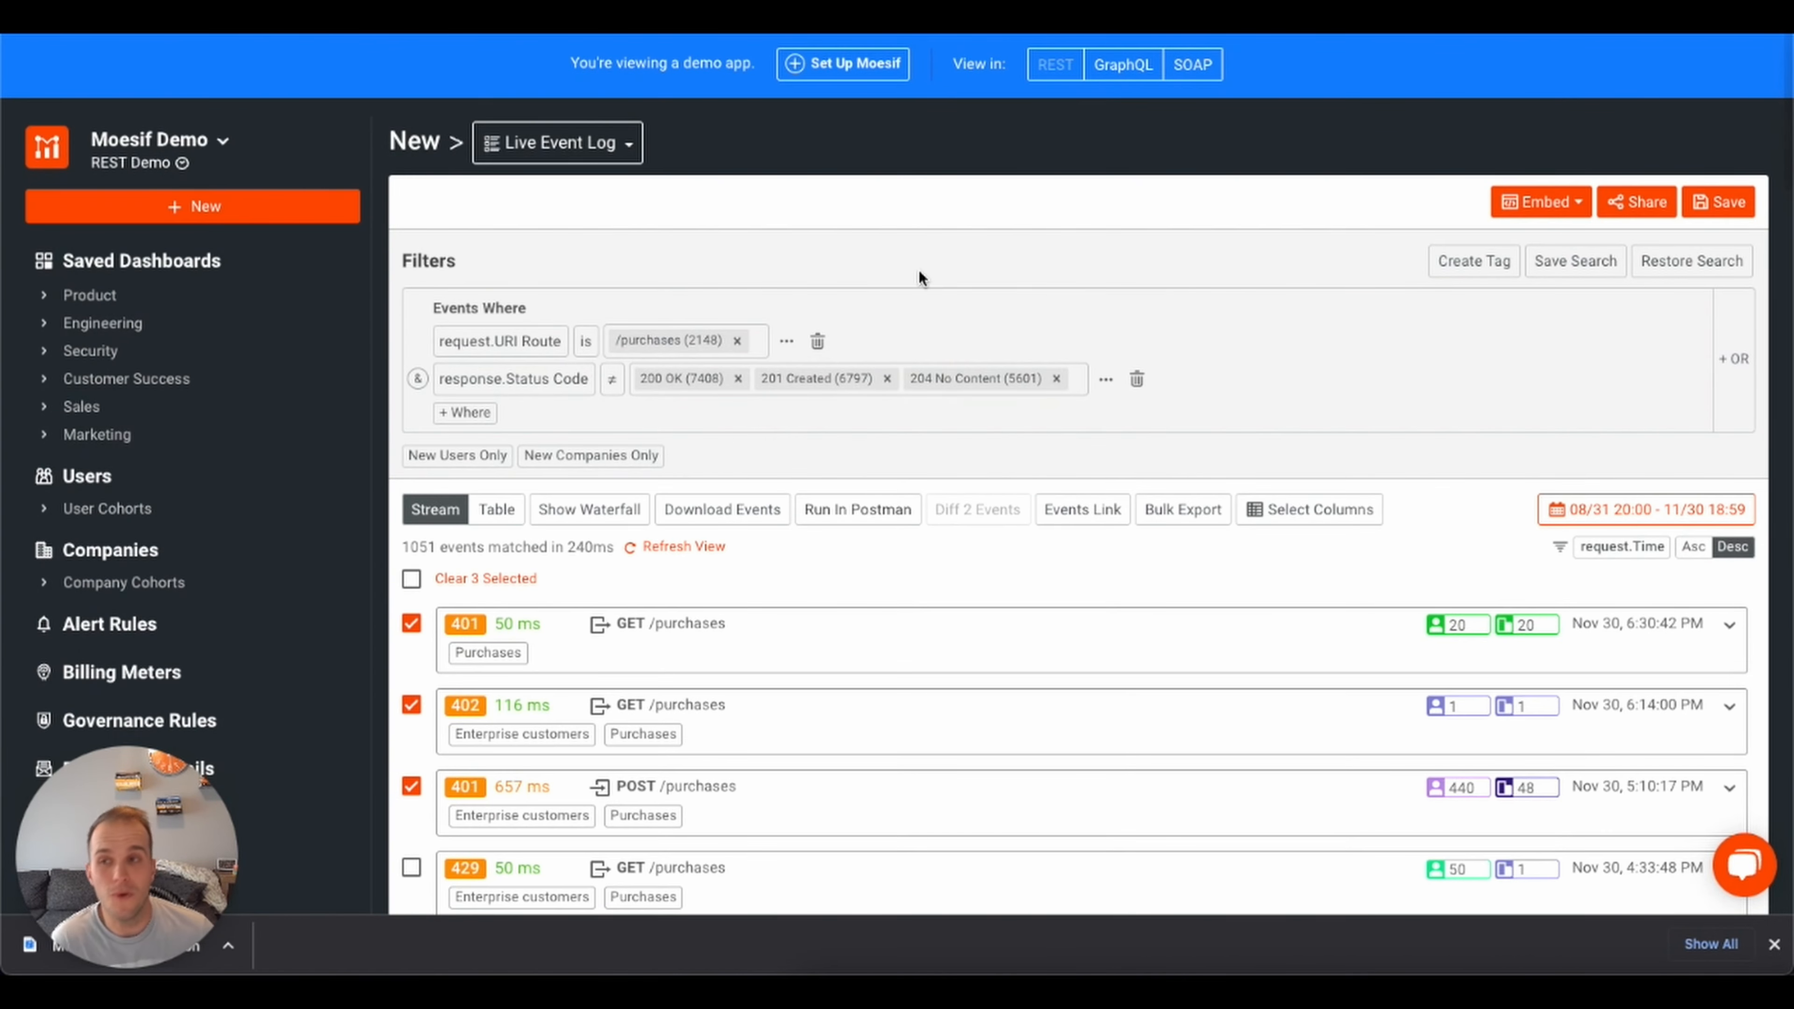
left_click(629, 145)
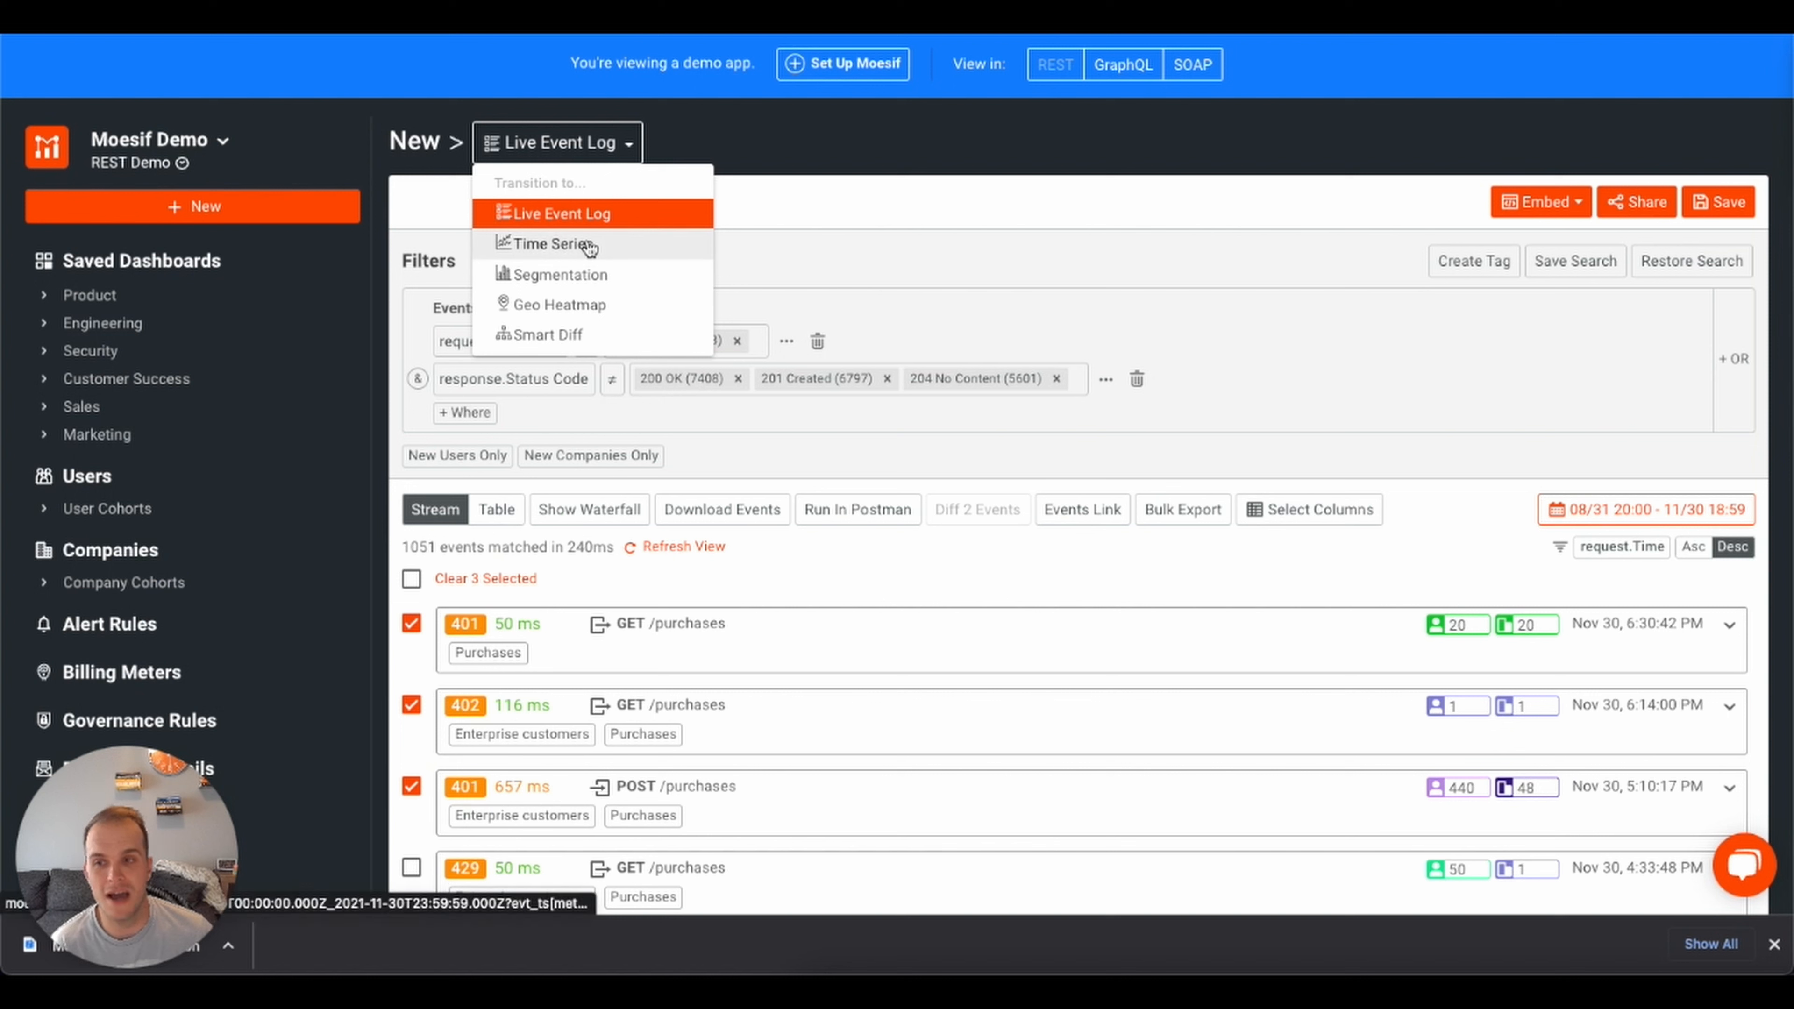